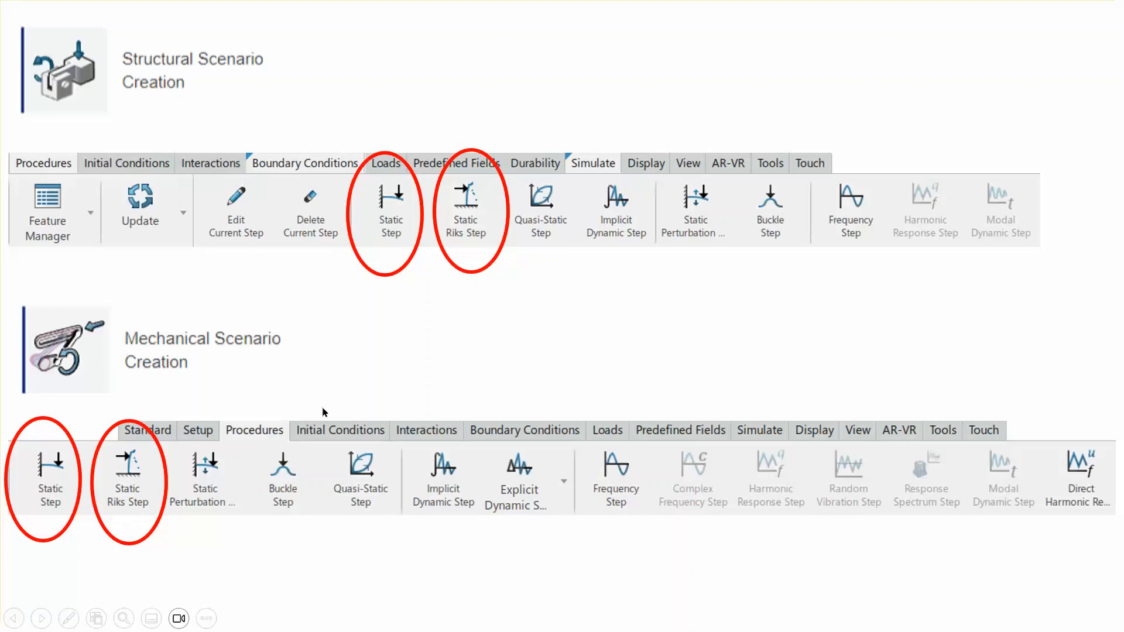
left_click(628, 319)
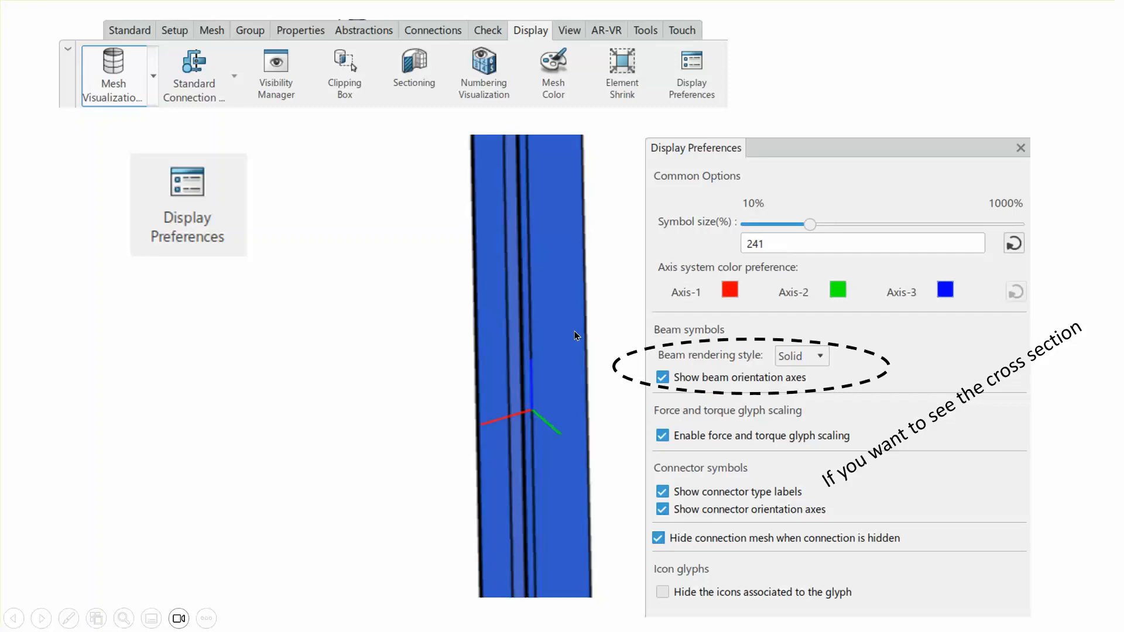
left_click(378, 338)
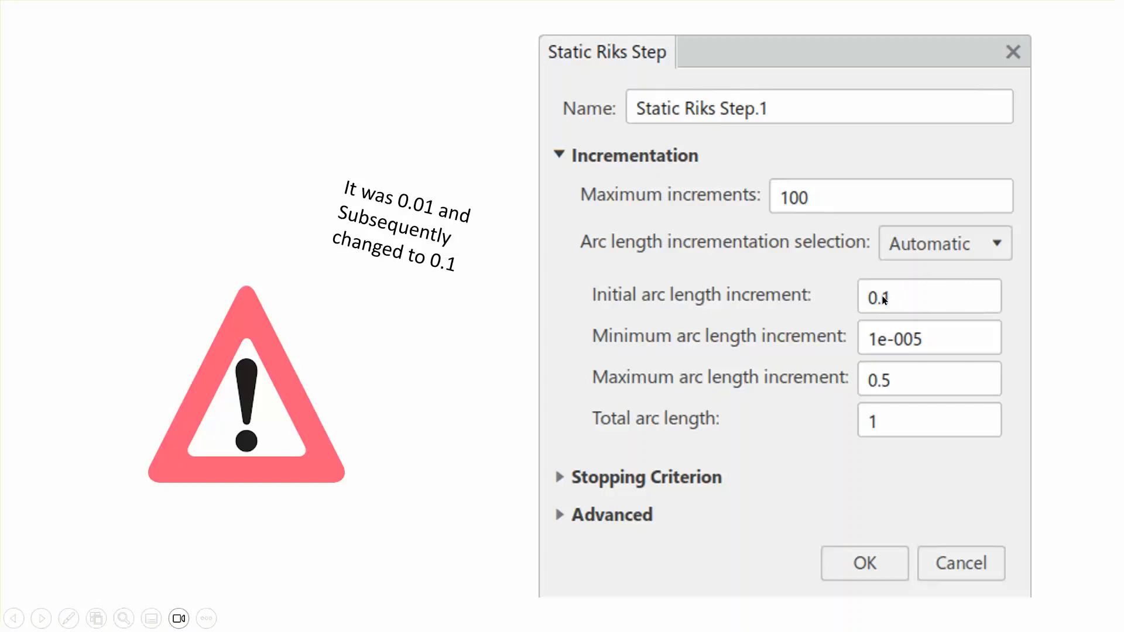
left_click(1049, 309)
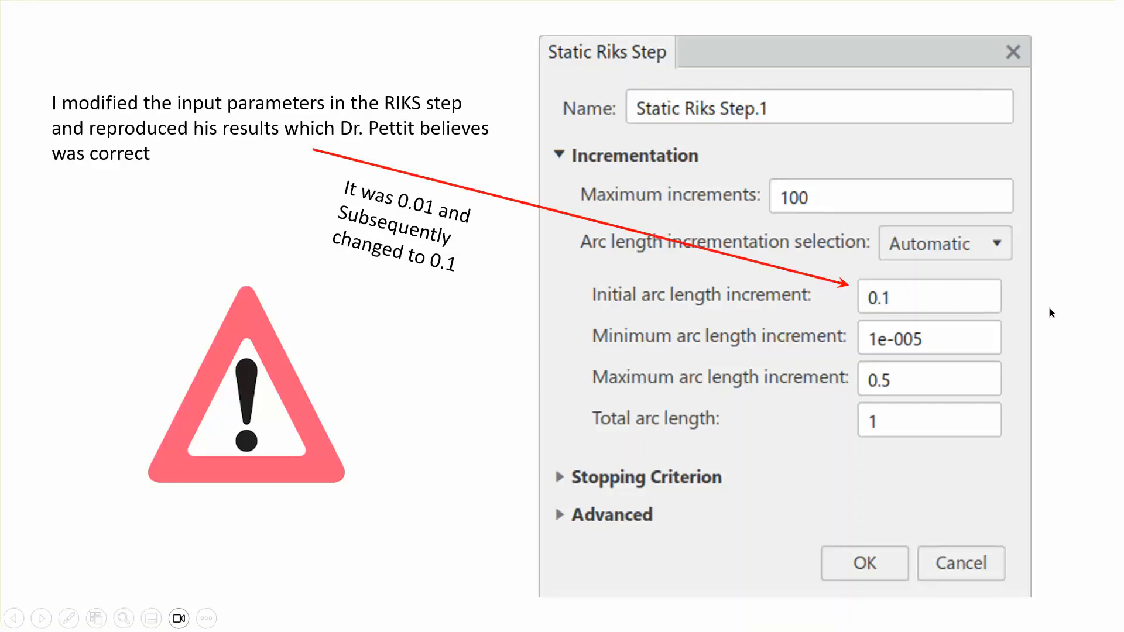
key("Escape")
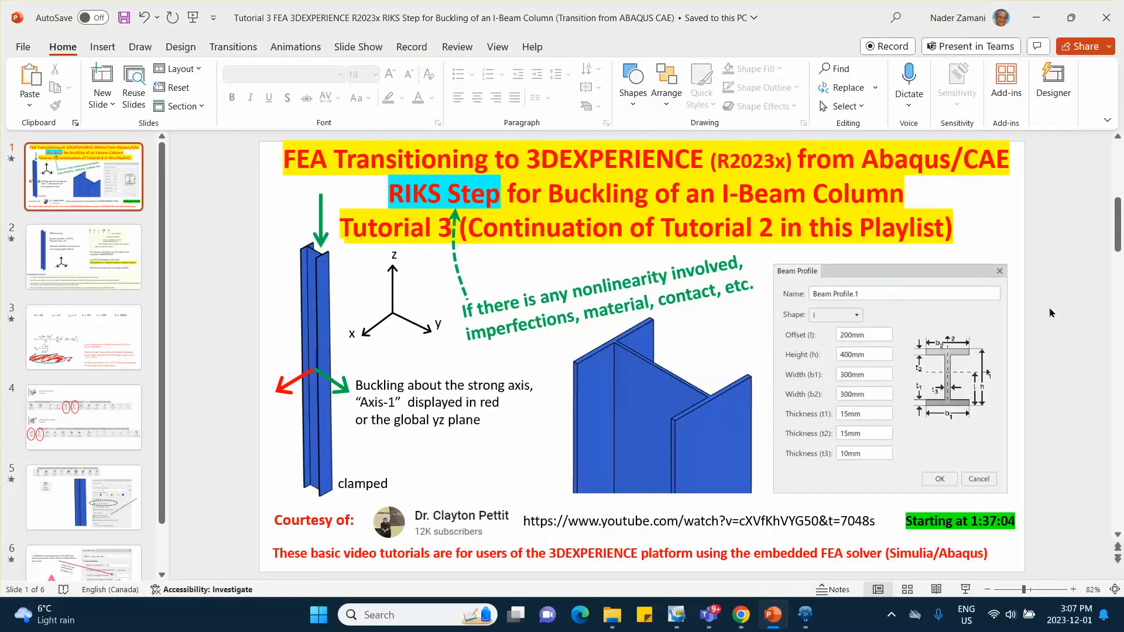
Switch to 3DEXPERIENCE and expand Structural Analysis Case.1 to examine the contents of the existing buckling scenario.
left_click(806, 615)
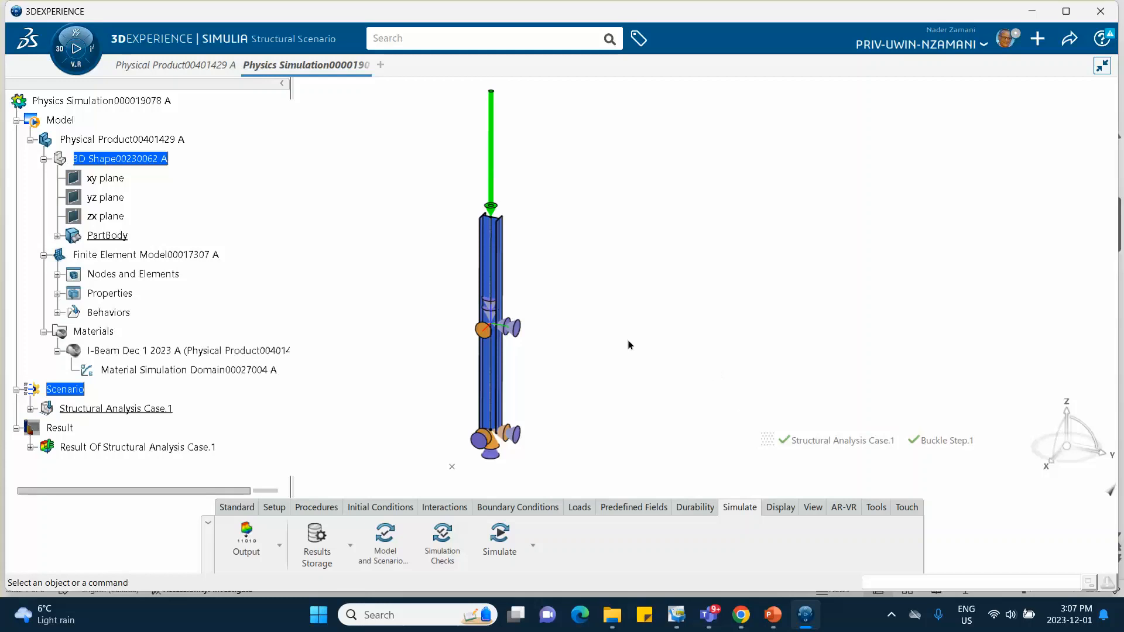
mouse_move(168, 71)
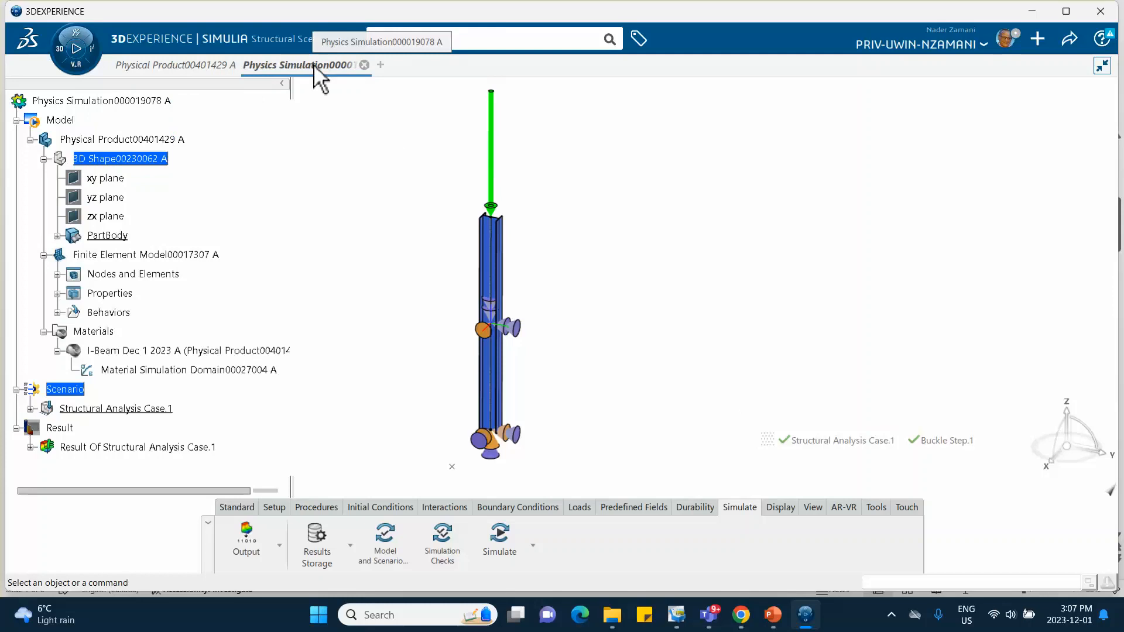
scroll(234, 322, "down", 2)
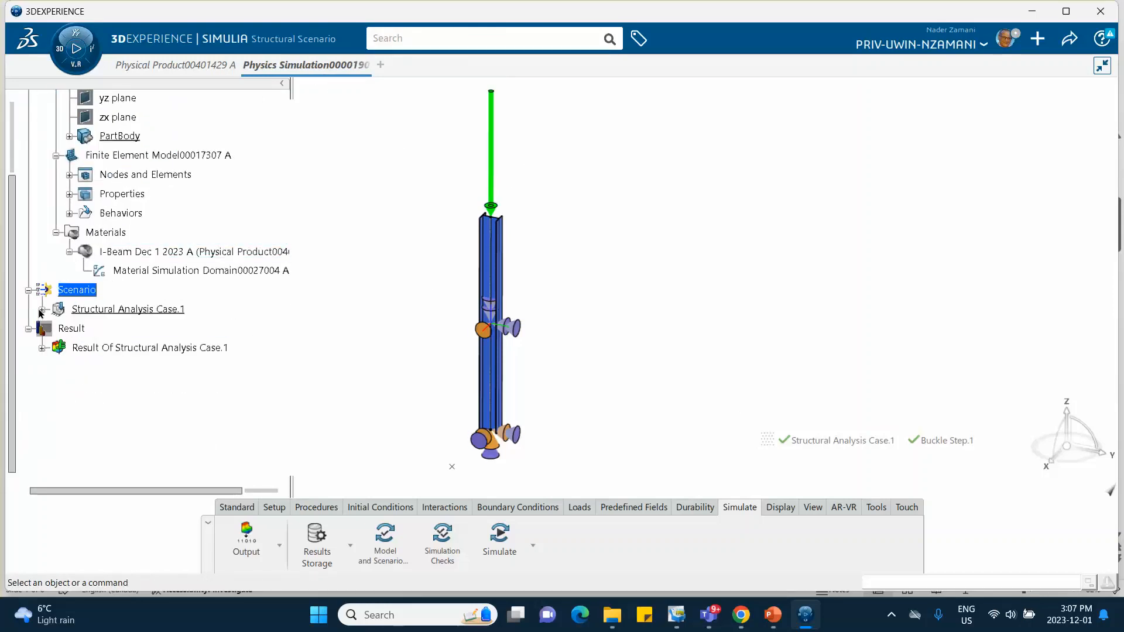
left_click(41, 311)
scroll(195, 258, "down", 1)
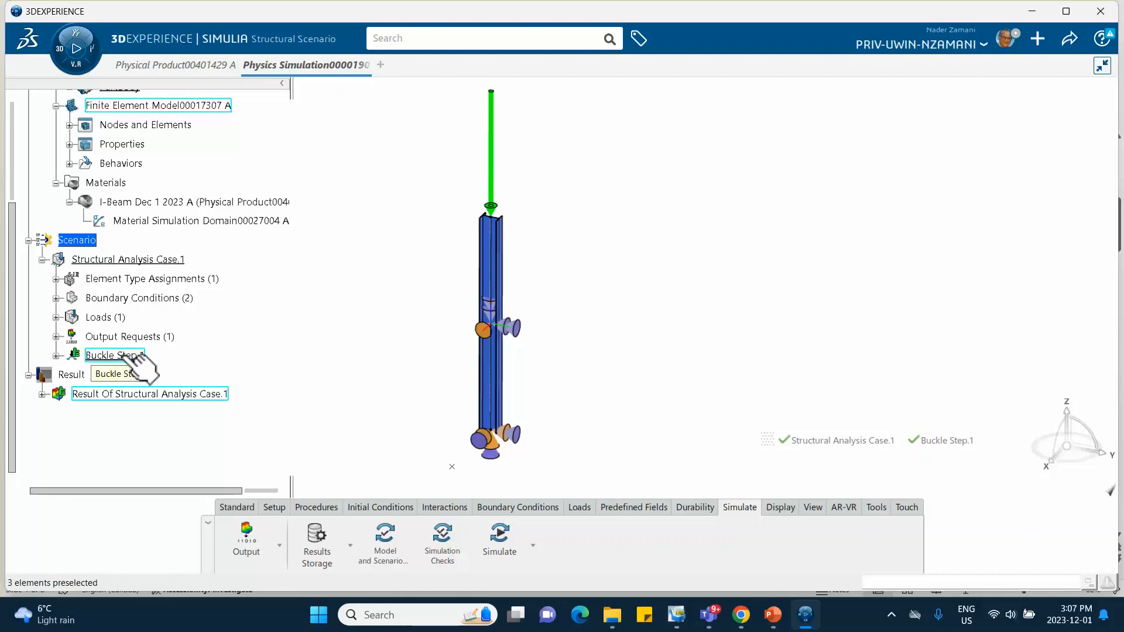
scroll(176, 351, "up", 4)
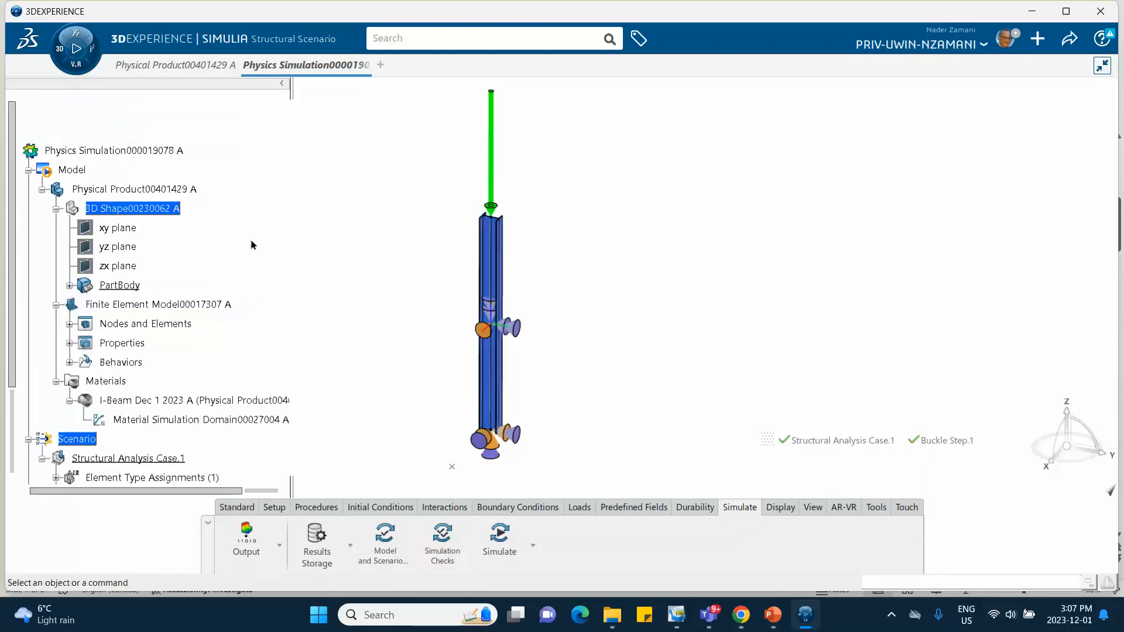
Close the existing buckling physics simulation and dismiss the Make Service information beside the I-beam product.
left_click(364, 65)
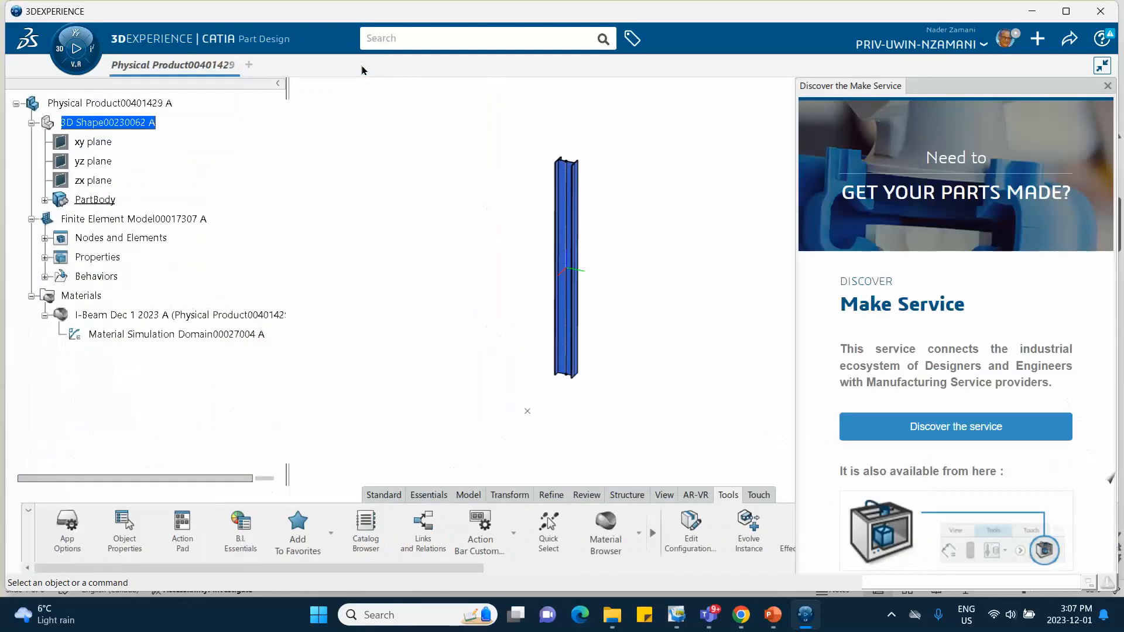
left_click(1107, 86)
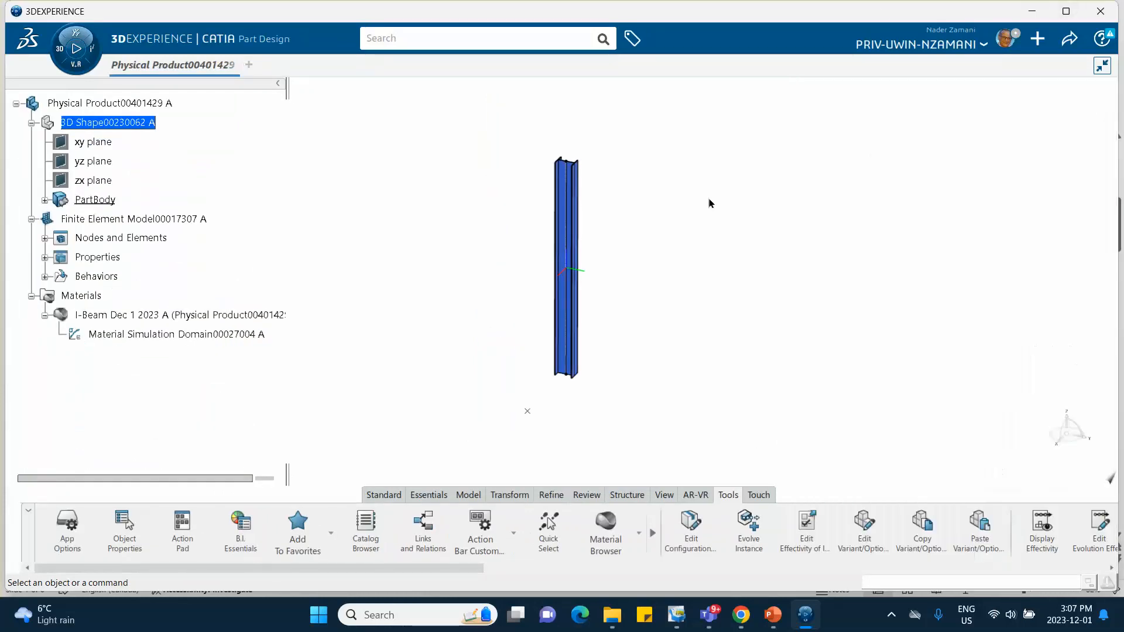
left_click(638, 219)
middle_click_drag(659, 219, 637, 204)
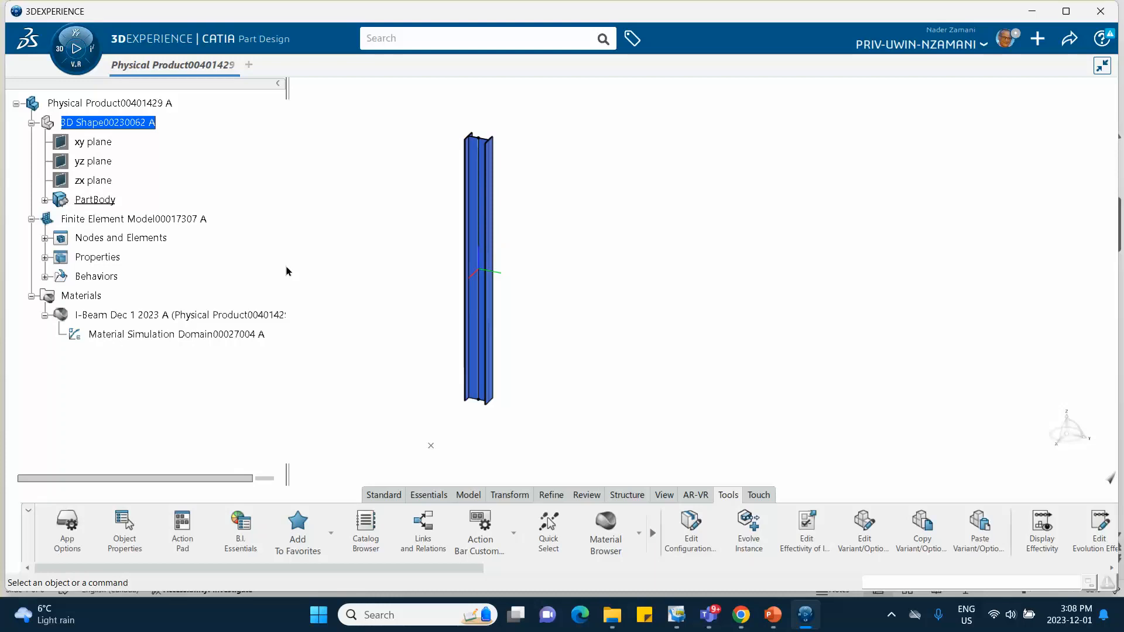
Create a structural simulation with the Structural Scenario Creation app, using Finite Element Model00017307 A as its finite element model.
left_click(66, 61)
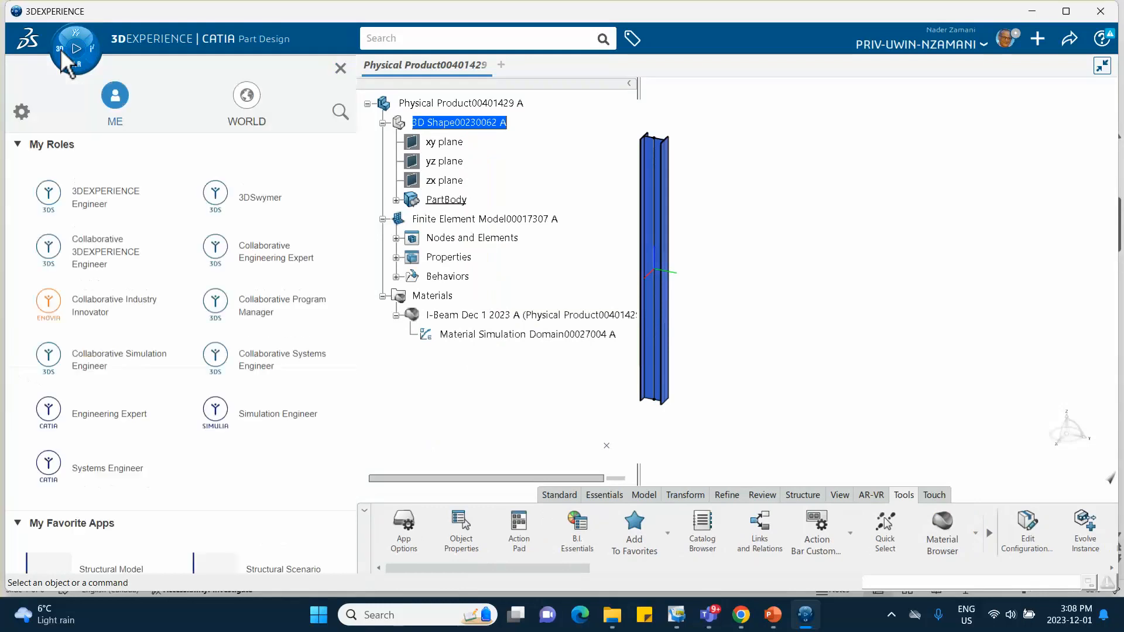
scroll(251, 298, "down", 4)
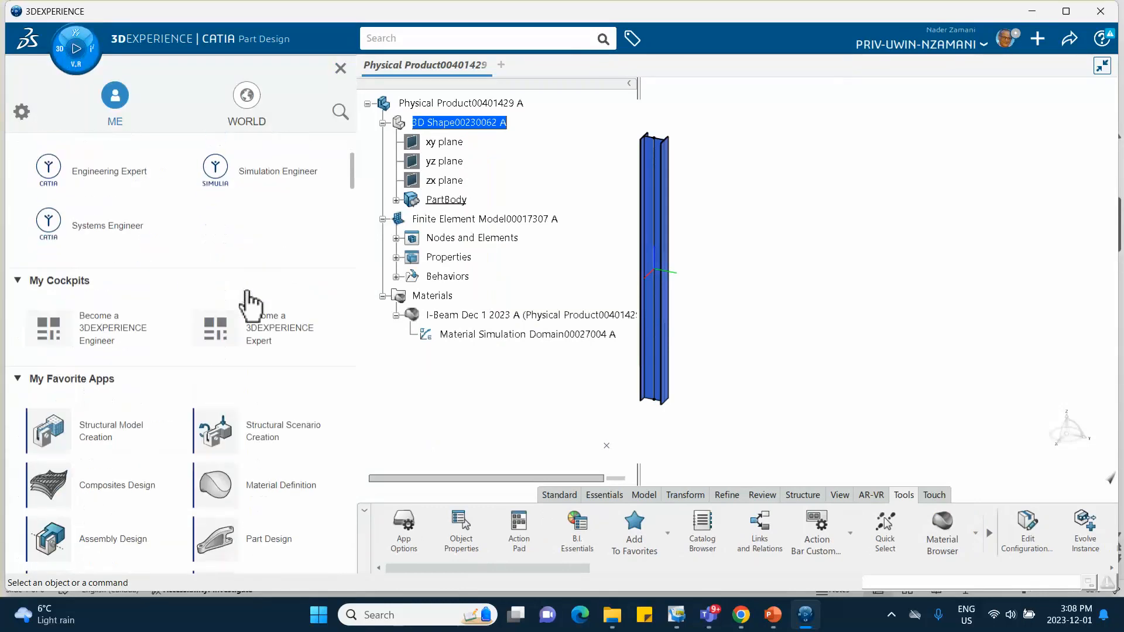
left_click(268, 436)
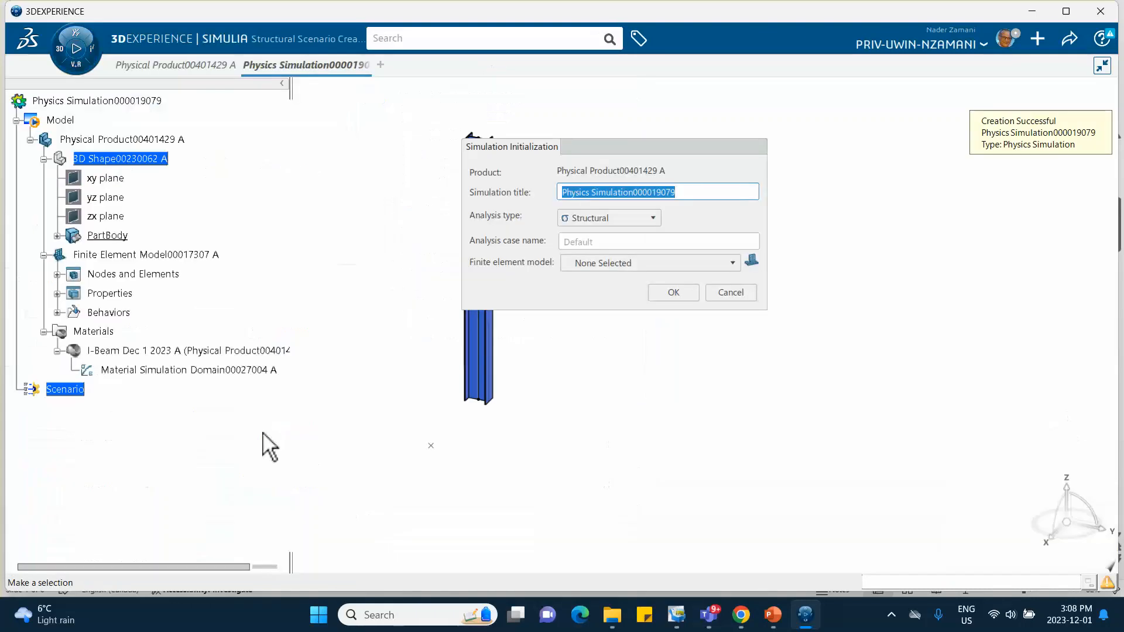
left_click(600, 265)
left_click(602, 295)
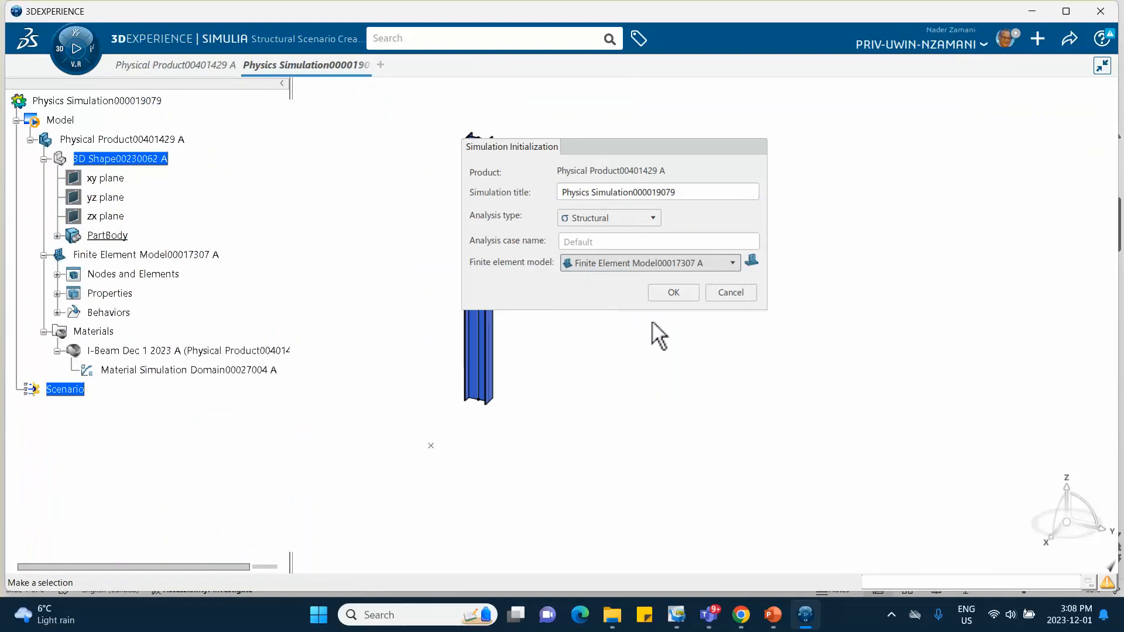
left_click(681, 291)
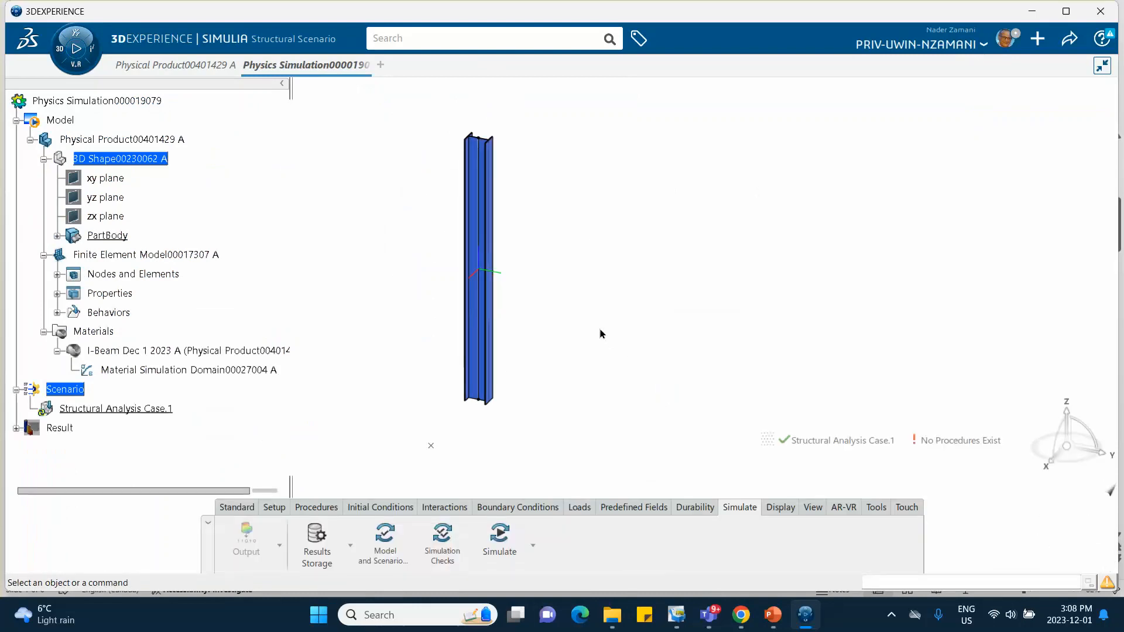
Add a static step to the analysis case with default incrementation and geometric nonlinearity included.
middle_click_drag(600, 334, 562, 314)
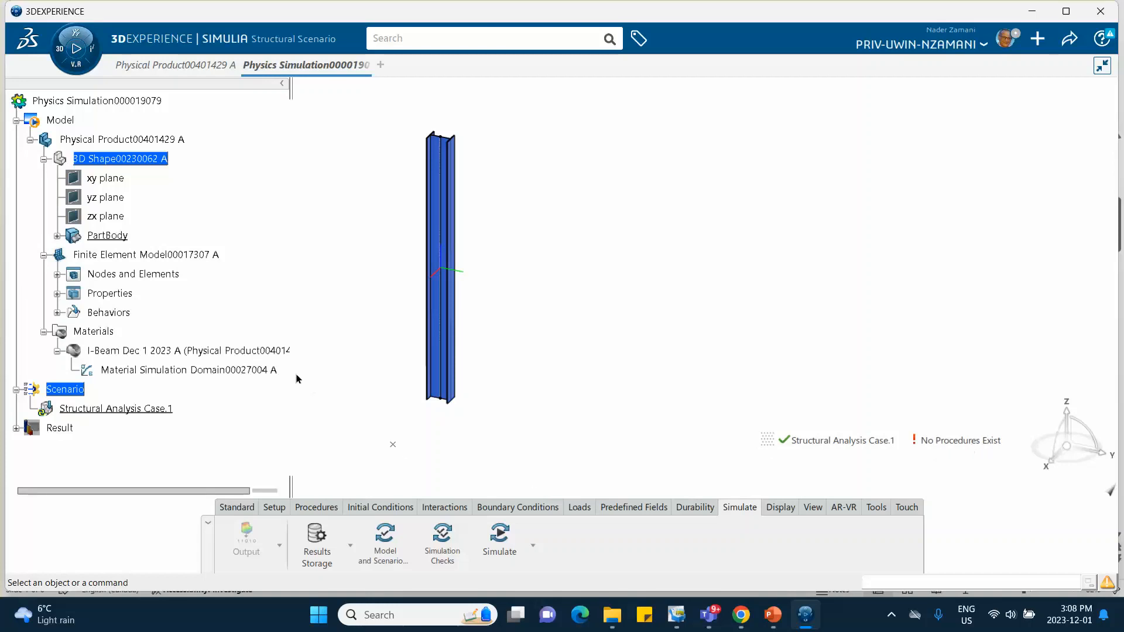
left_click(316, 508)
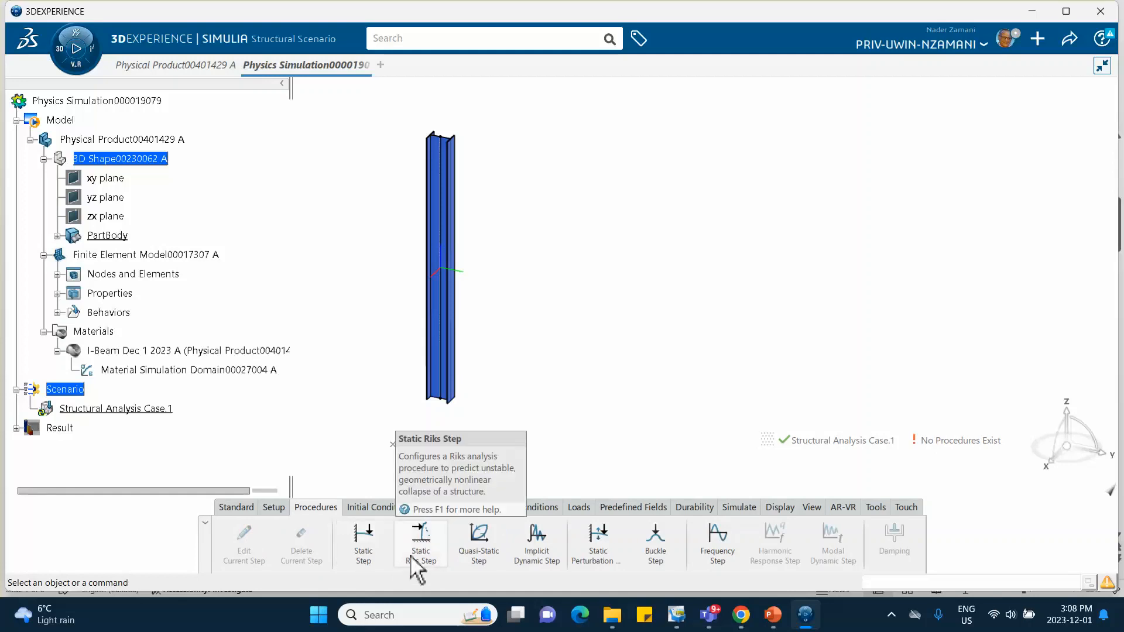
left_click(368, 548)
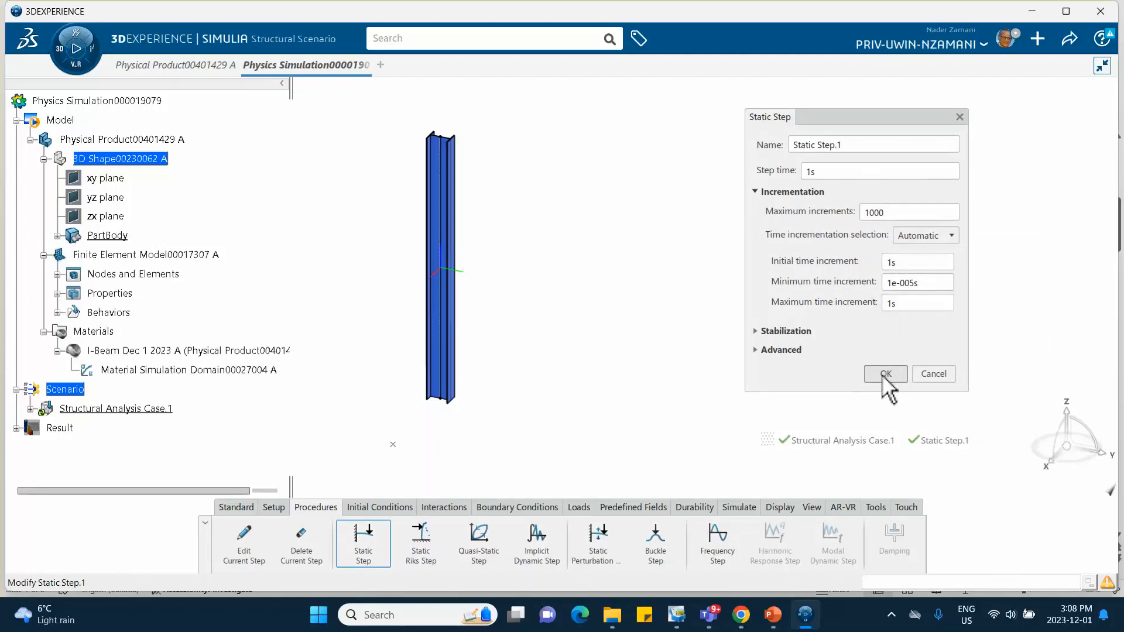
left_click(756, 351)
left_click(769, 368)
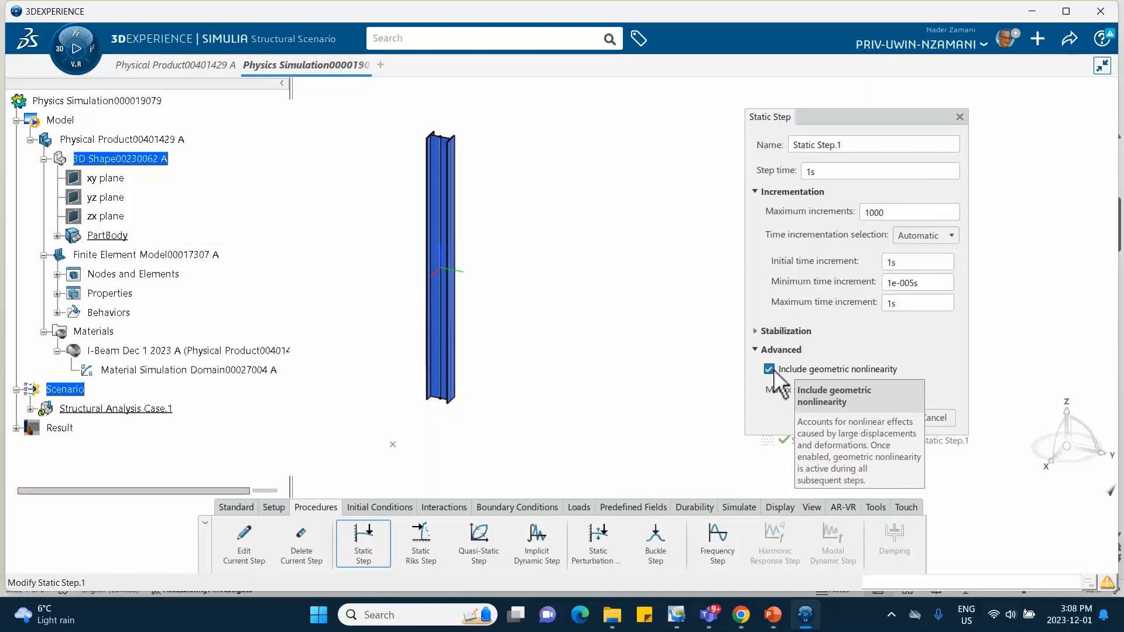
left_click(884, 418)
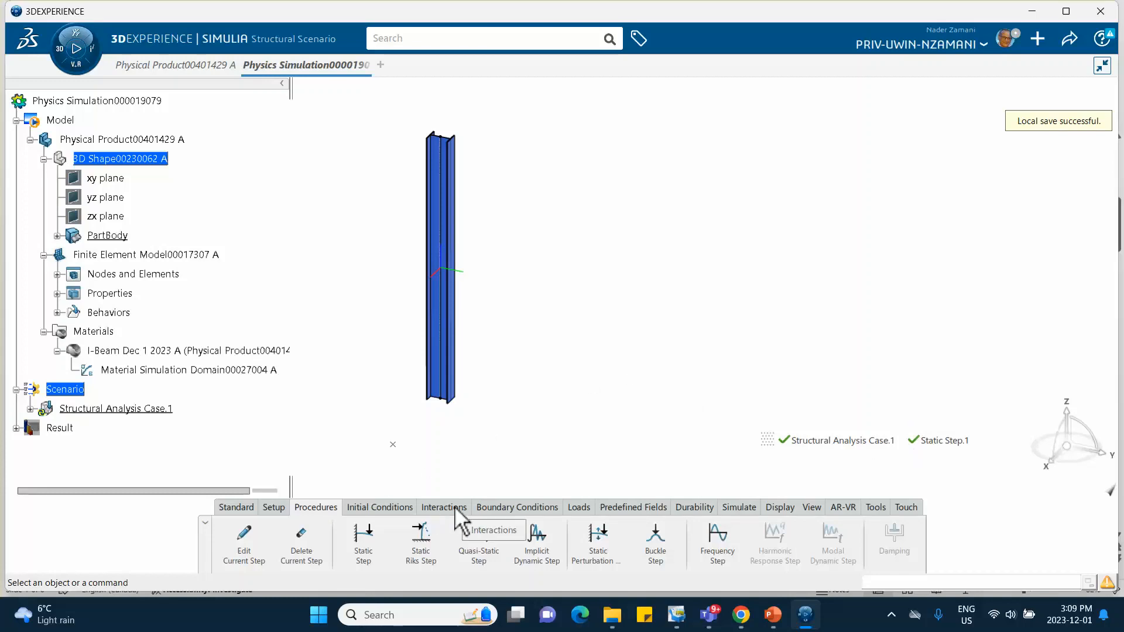
Apply a fixed displacement to the vertex at the column's base, restraining X, Y and Z translations and rotations.
left_click(494, 515)
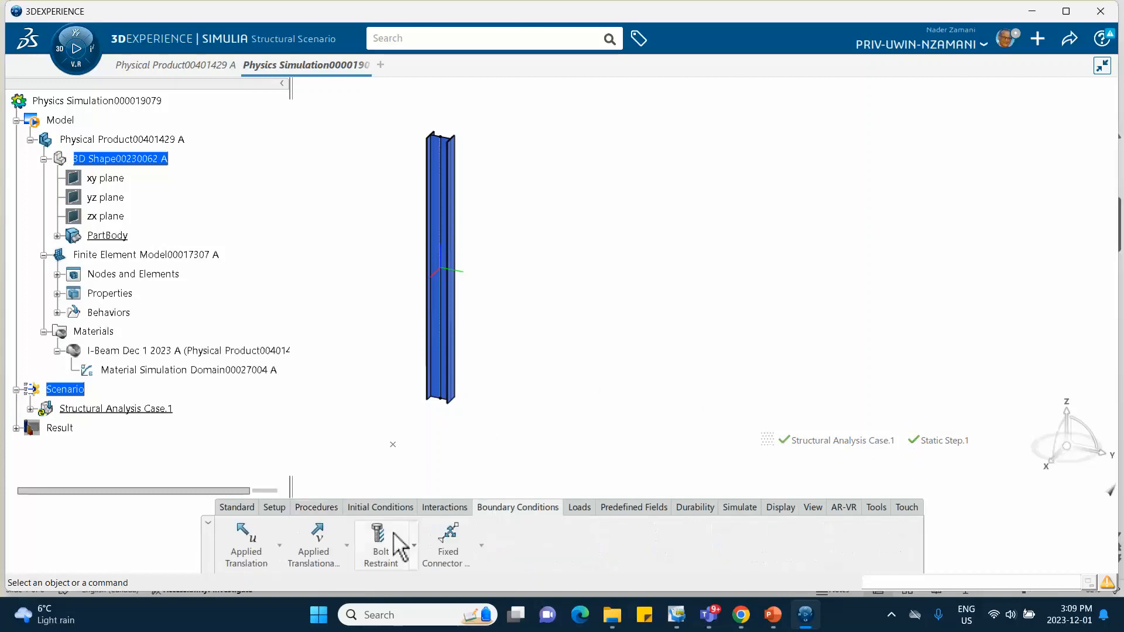
left_click(279, 546)
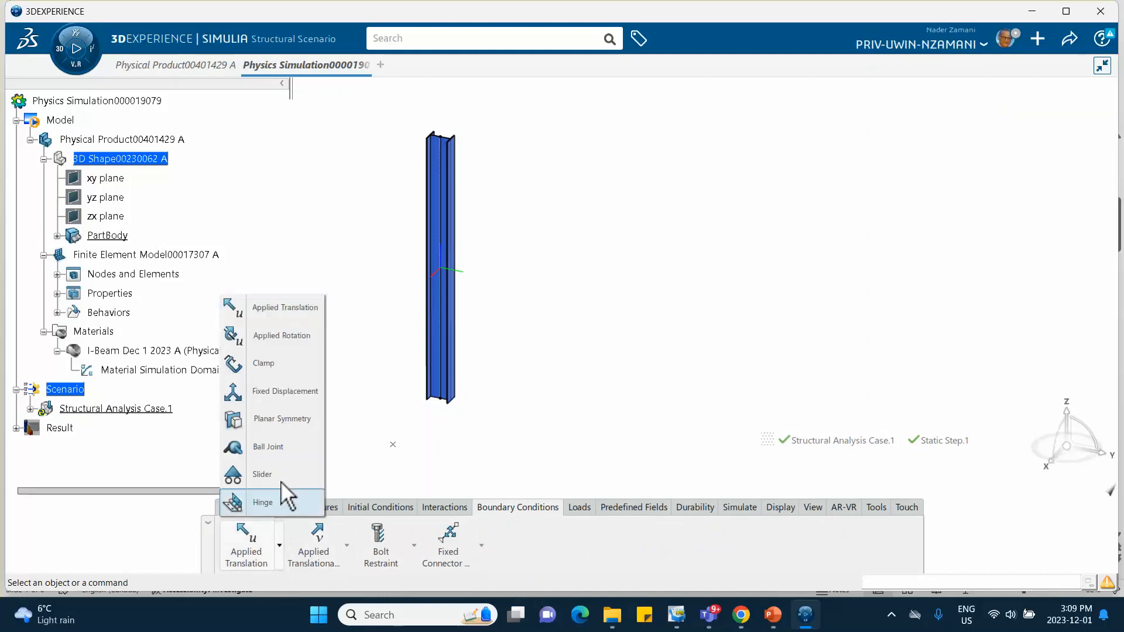
left_click(284, 393)
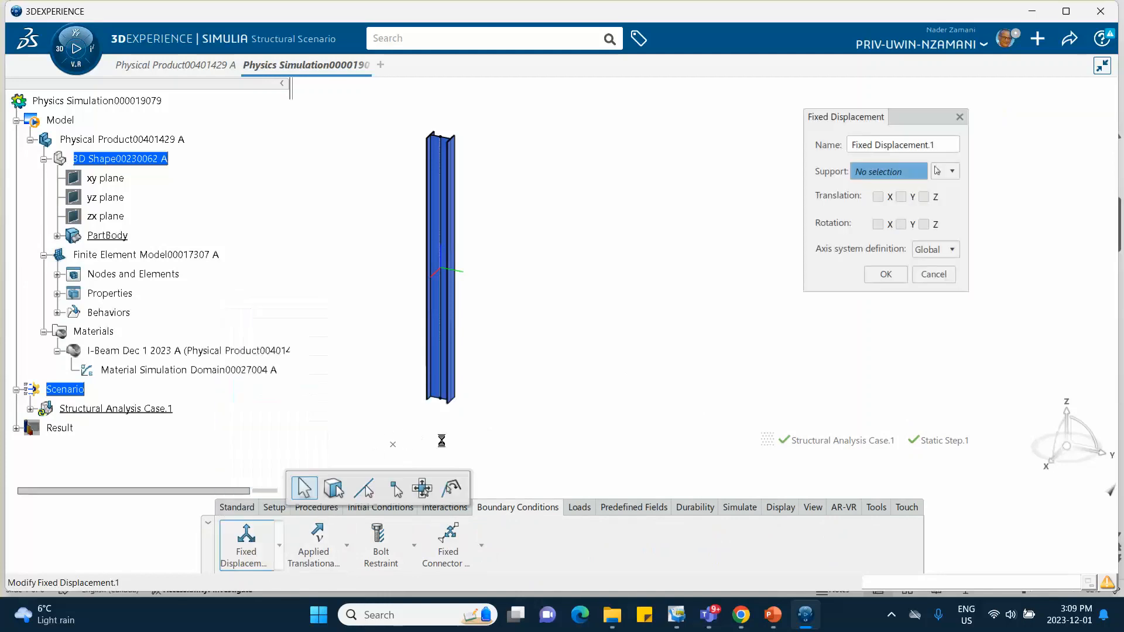
middle_click_drag(442, 440, 537, 429)
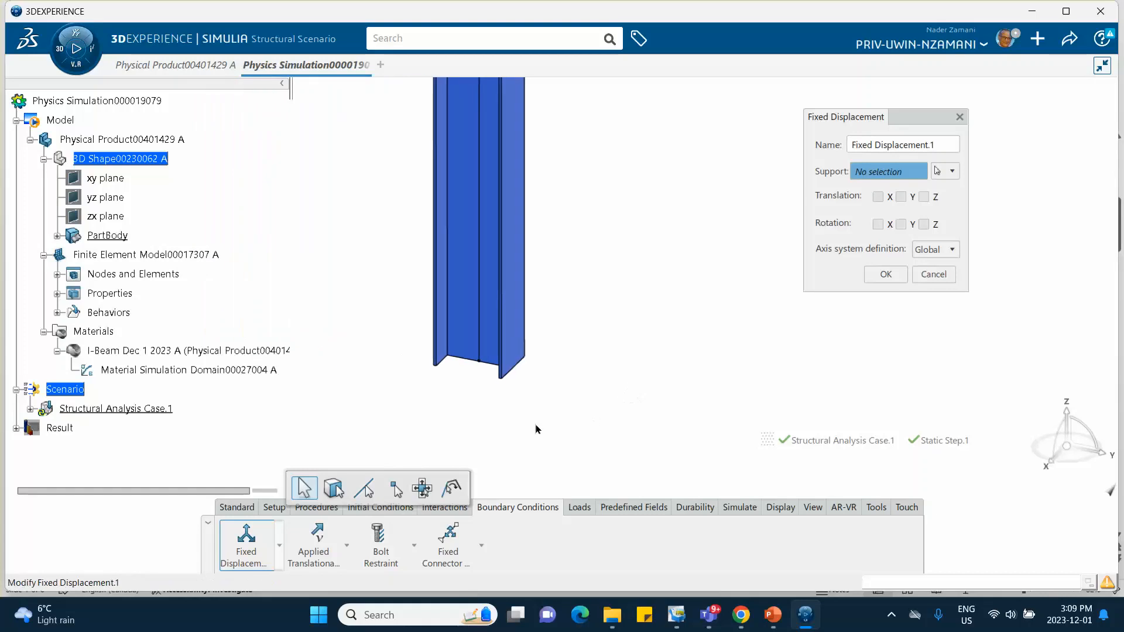
left_click(480, 362)
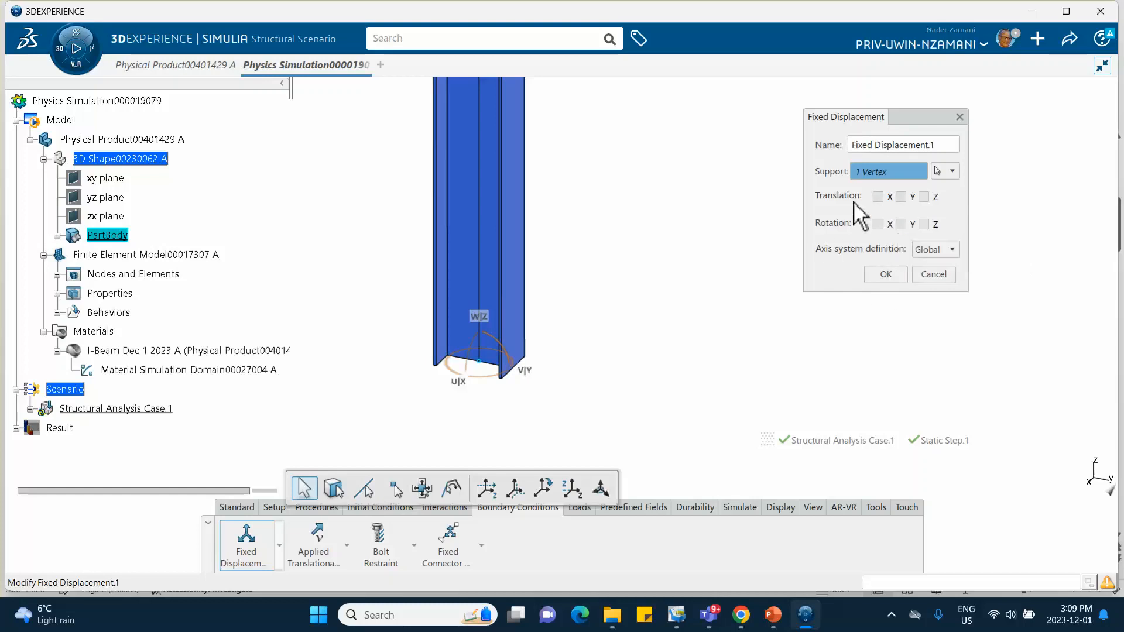
left_click(878, 197)
left_click(901, 197)
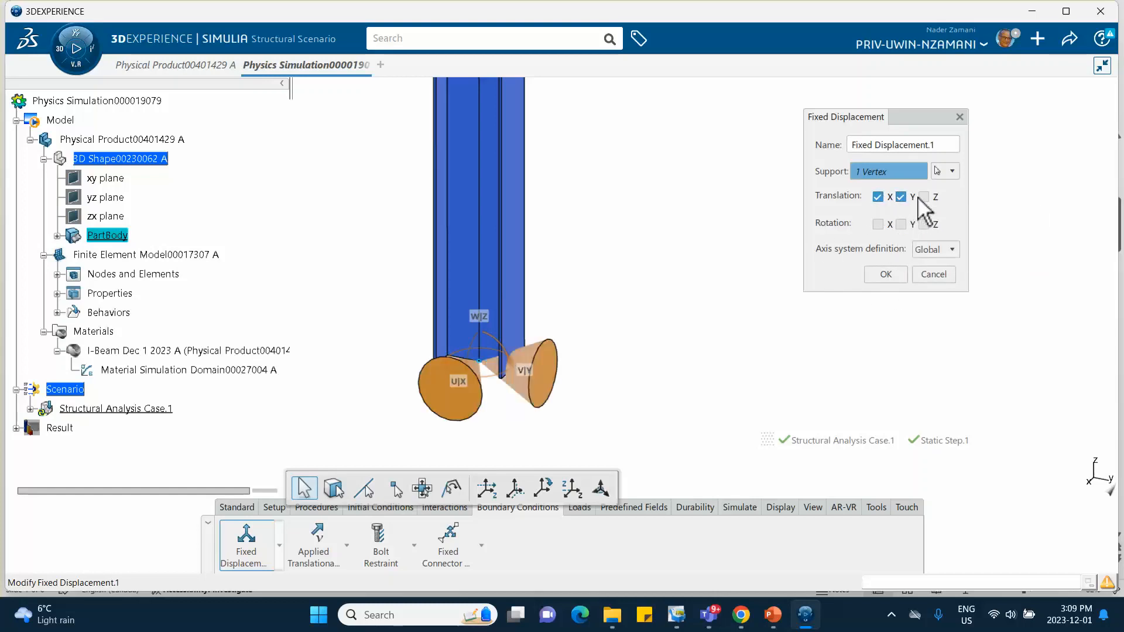
left_click(924, 197)
left_click(877, 224)
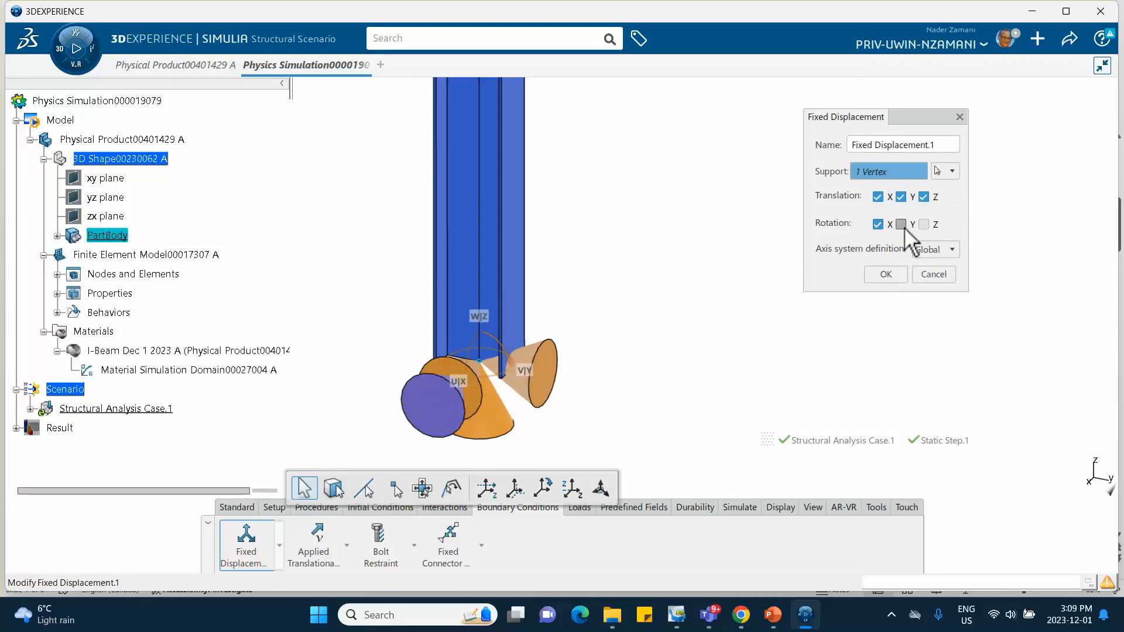
left_click(901, 224)
left_click(924, 224)
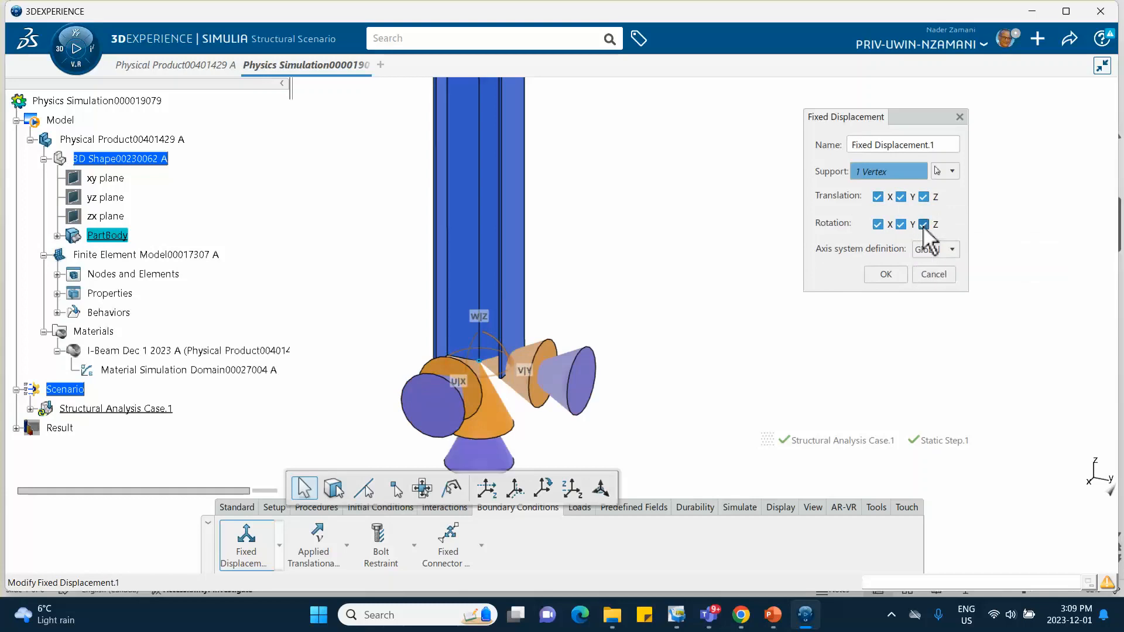
left_click(885, 274)
Set the beam rendering style to None and hide the beam orientation axes in the display preferences.
middle_click_drag(705, 203, 701, 202)
right_click(699, 197)
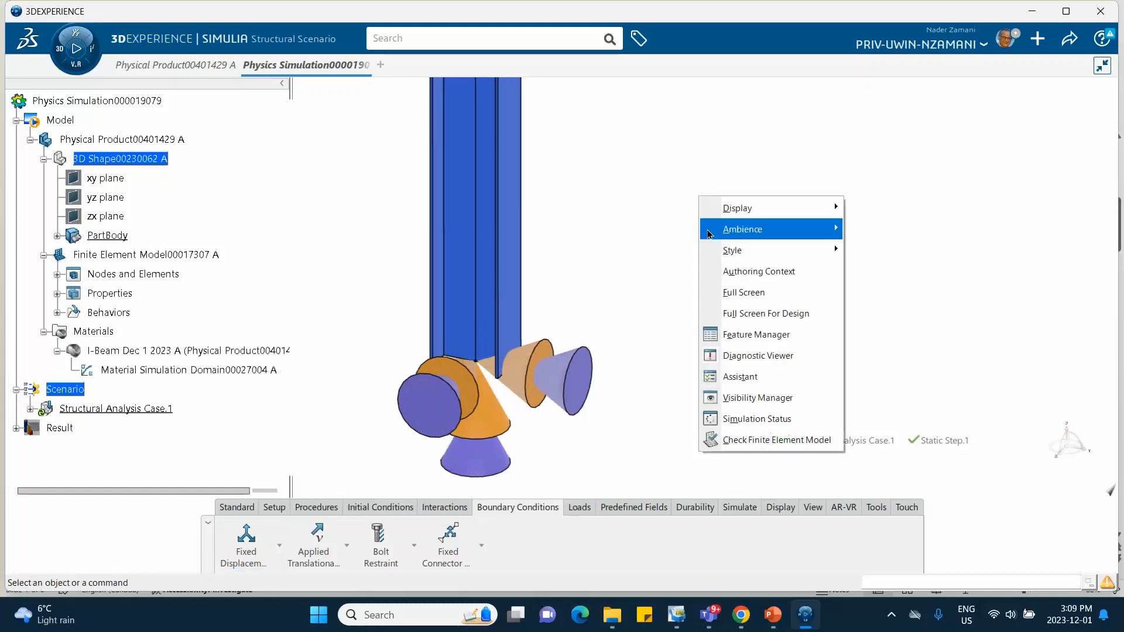
left_click(594, 197)
middle_click_drag(598, 193, 629, 305)
middle_click_drag(615, 218, 592, 302)
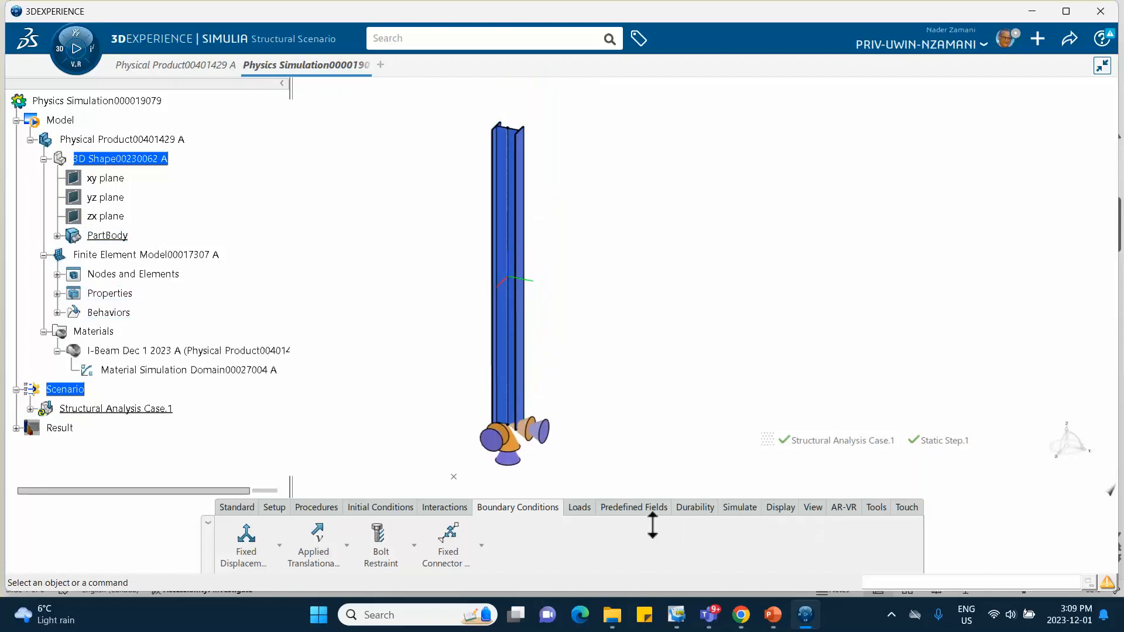
left_click(778, 507)
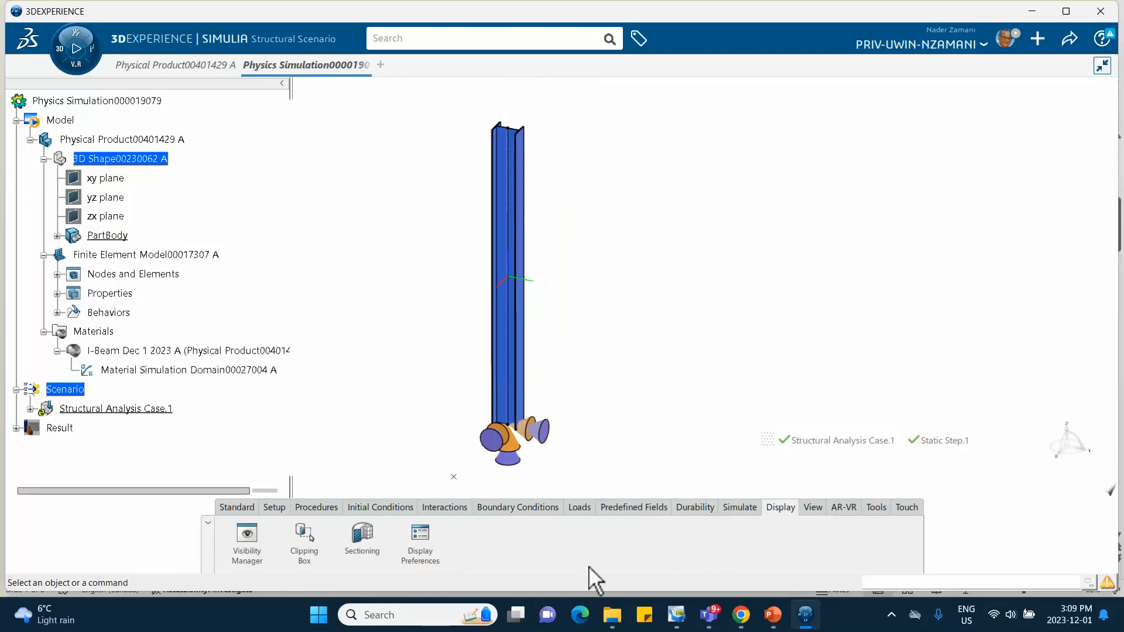
left_click(418, 546)
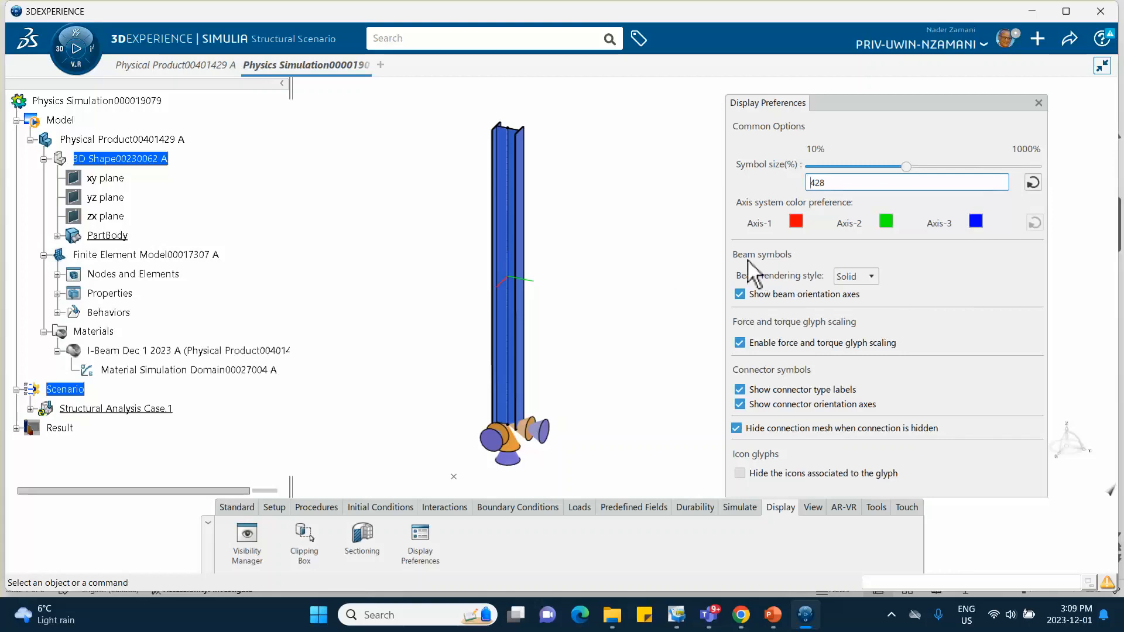
left_click(864, 278)
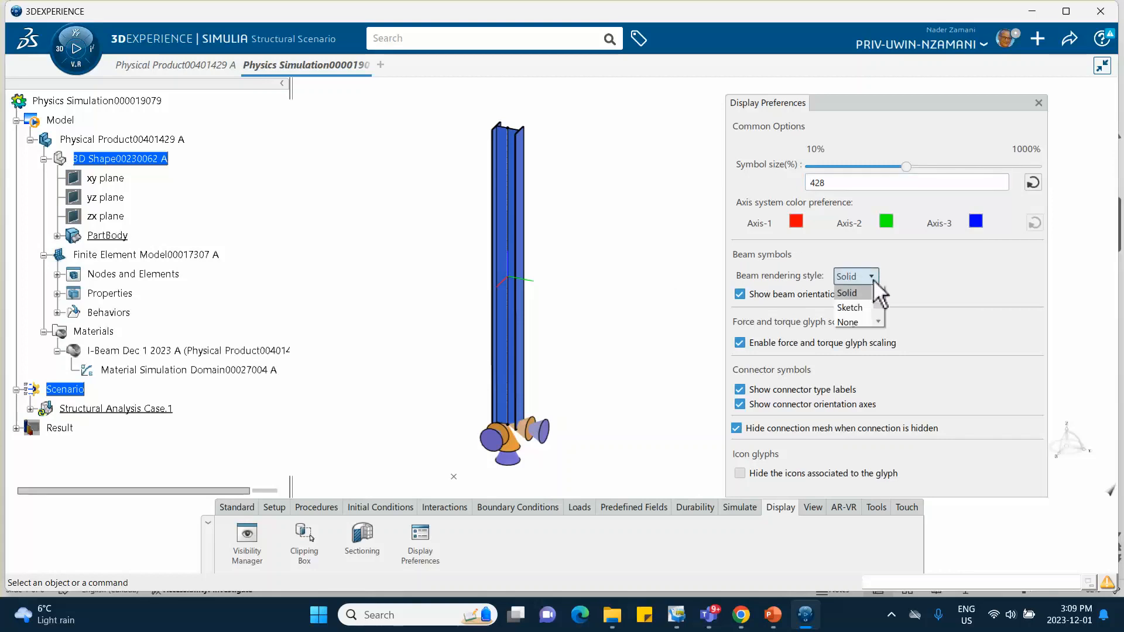
left_click(850, 322)
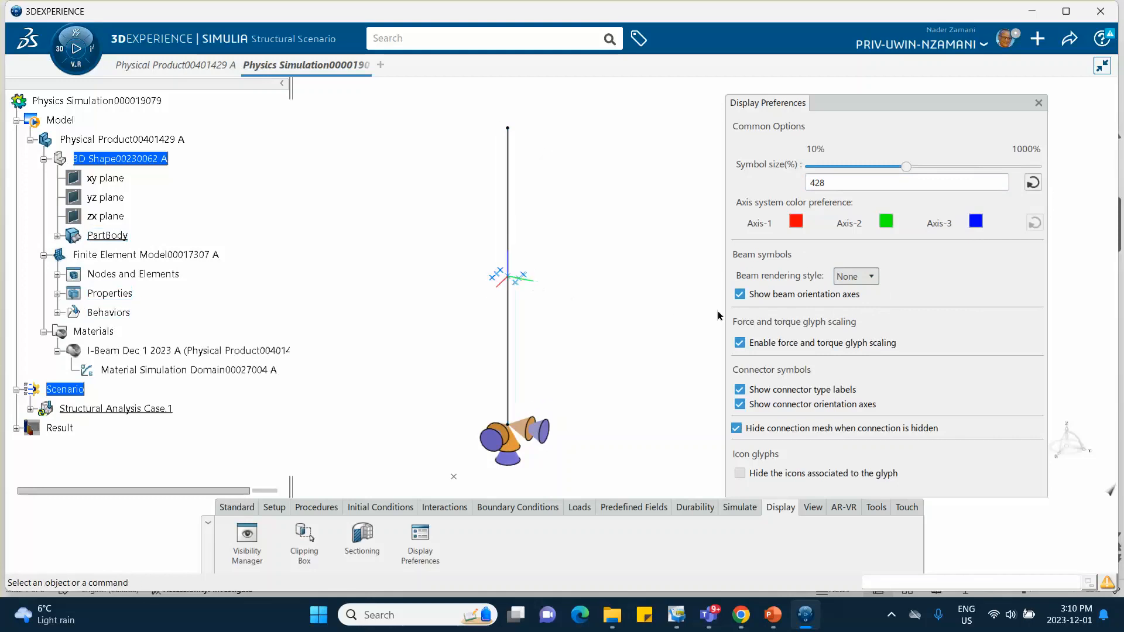
left_click(740, 293)
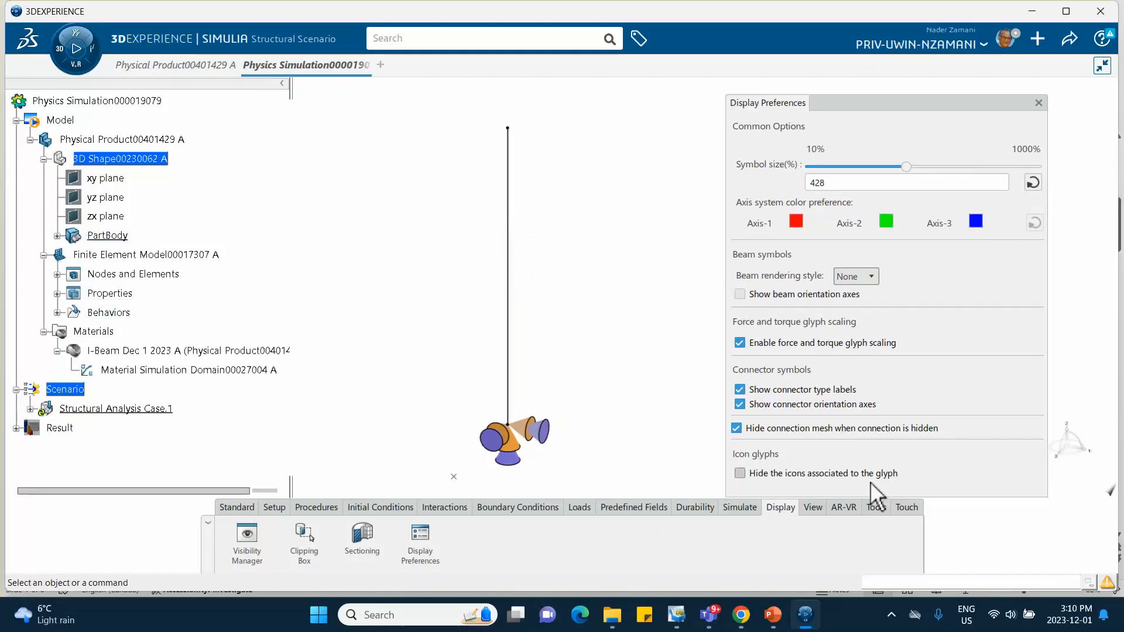
left_click(1038, 103)
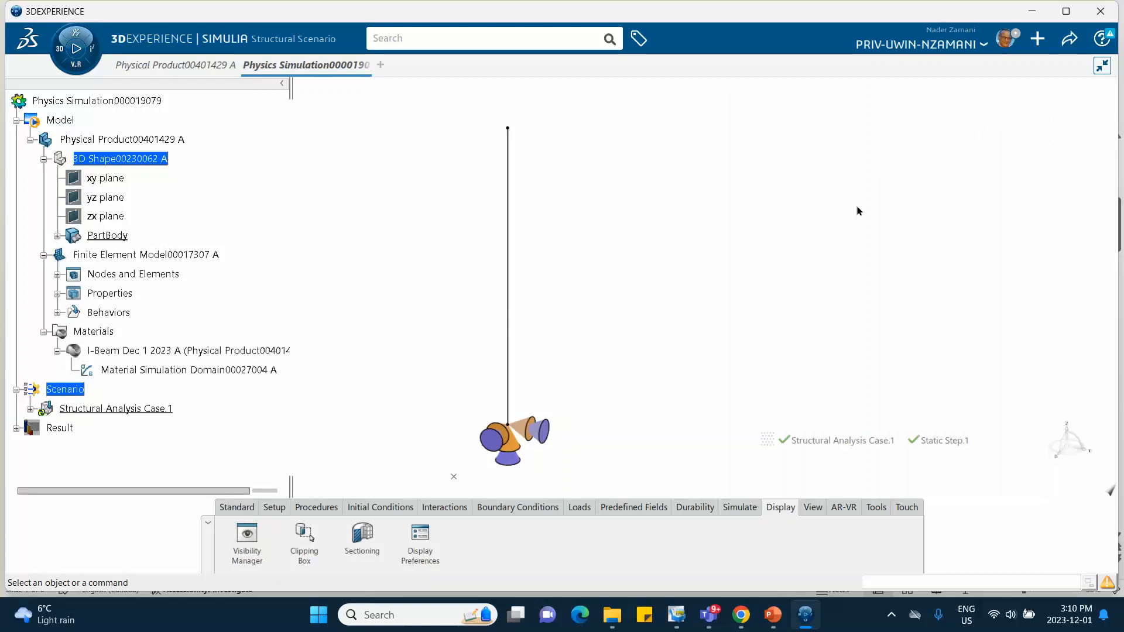
Apply a second fixed displacement to the column's line edge, restraining X translation and Y and Z rotations in the global axis system.
middle_click_drag(755, 196, 750, 220)
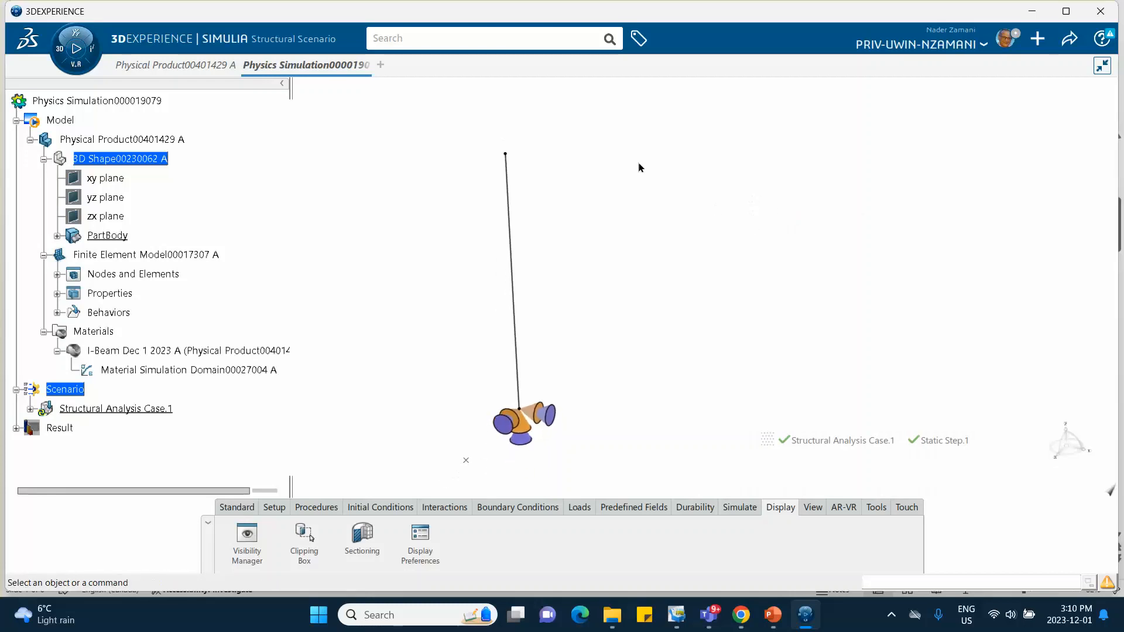
middle_click_drag(638, 161, 647, 136)
right_click(557, 159)
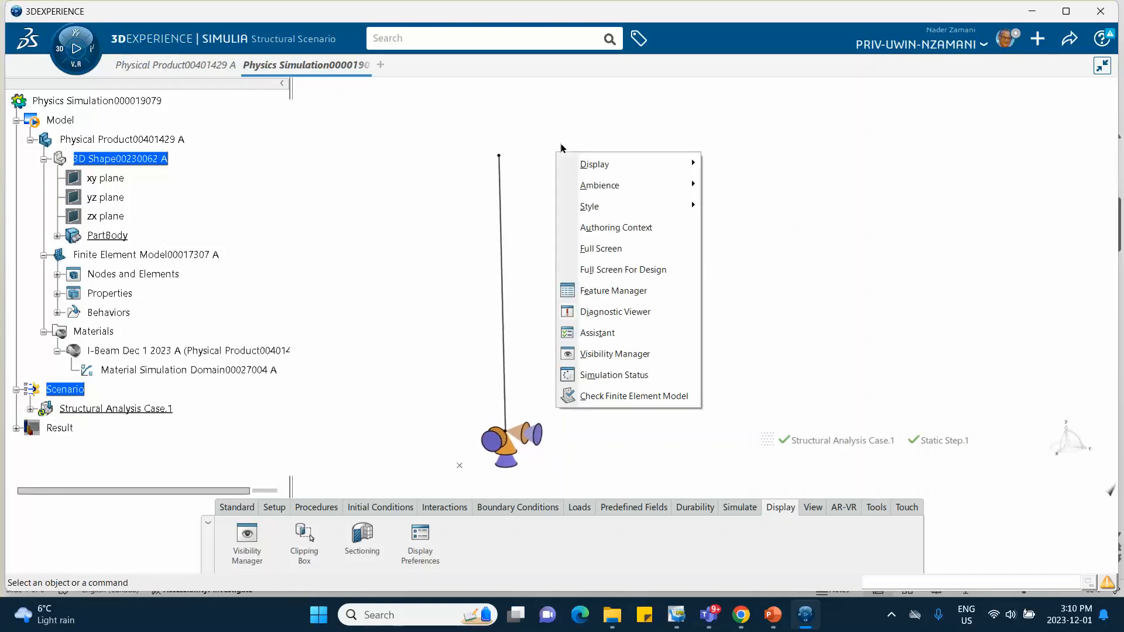
left_click(396, 241)
scroll(261, 257, "down", 3)
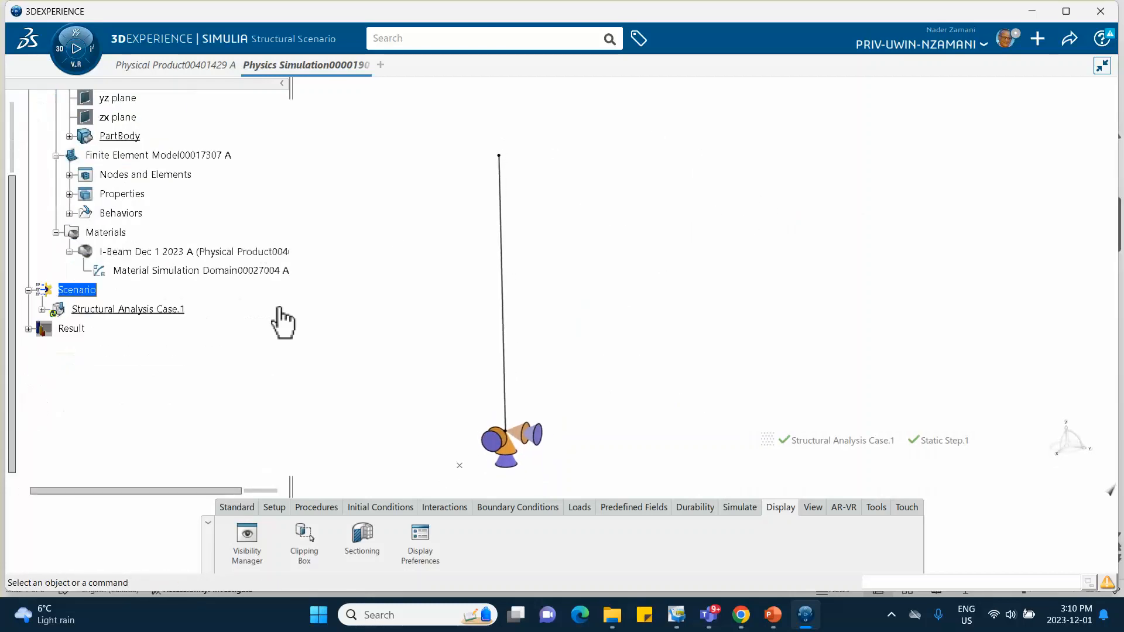
left_click(239, 508)
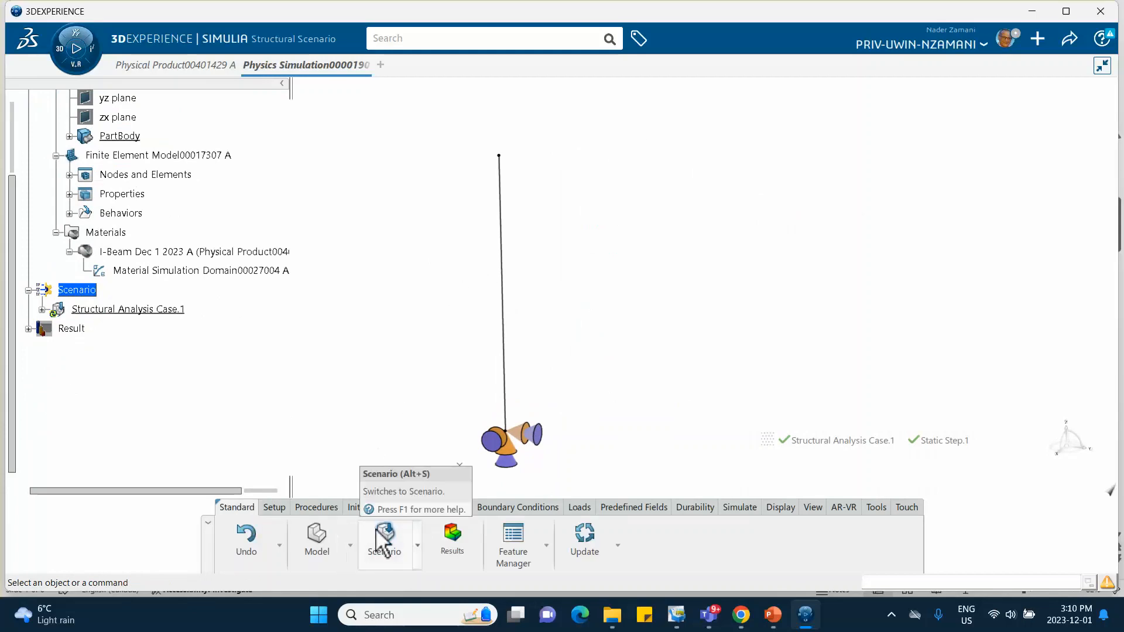
left_click(515, 508)
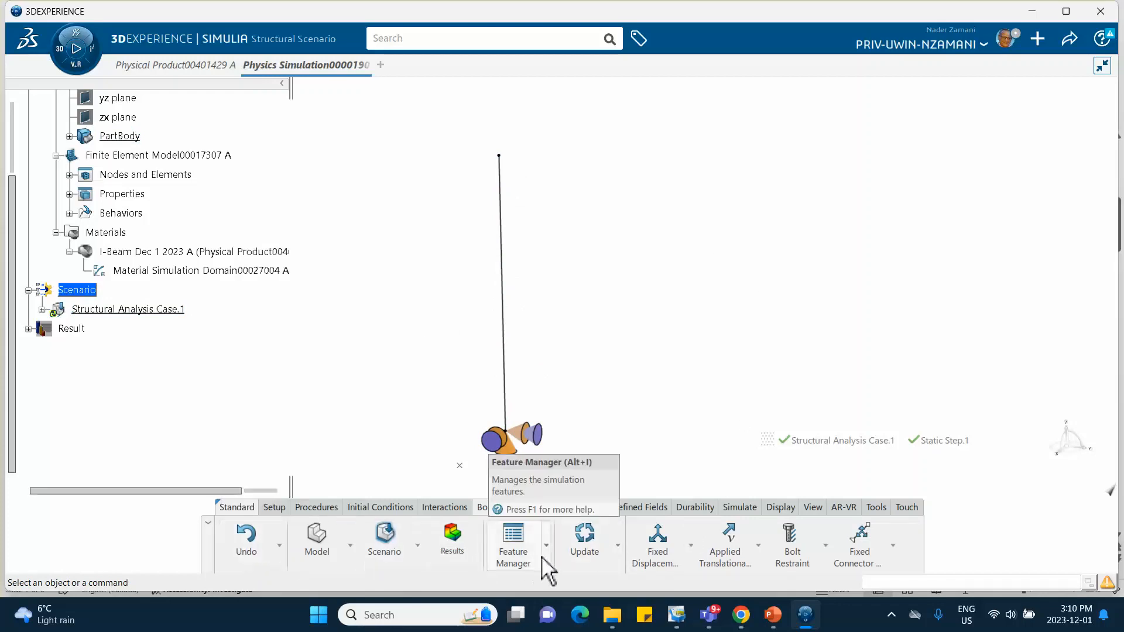
left_click(668, 559)
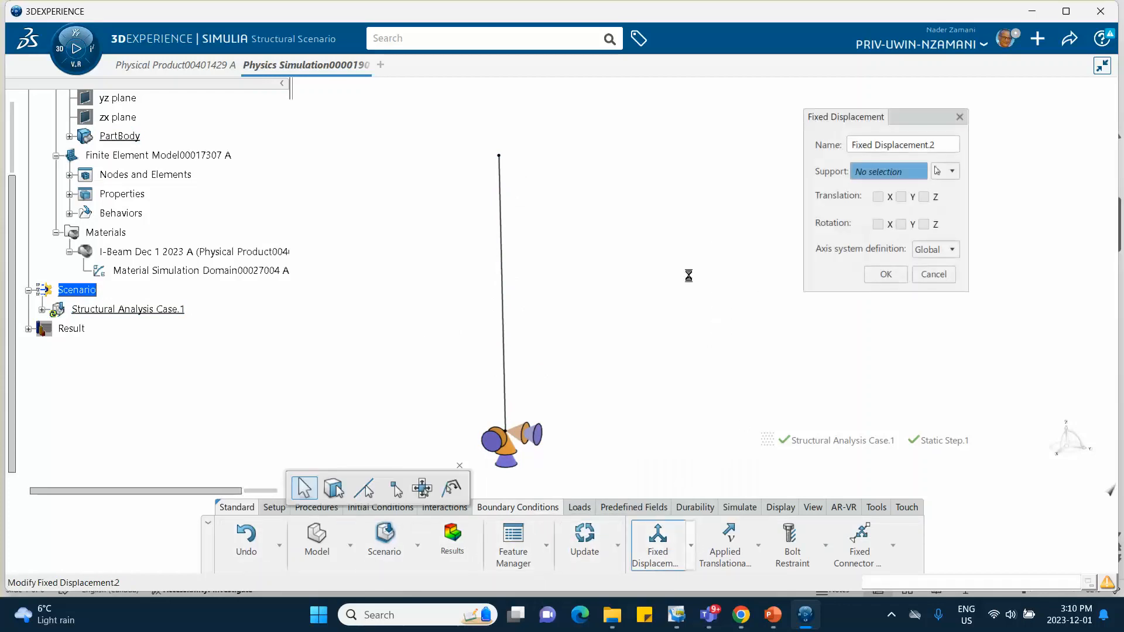
left_click(503, 330)
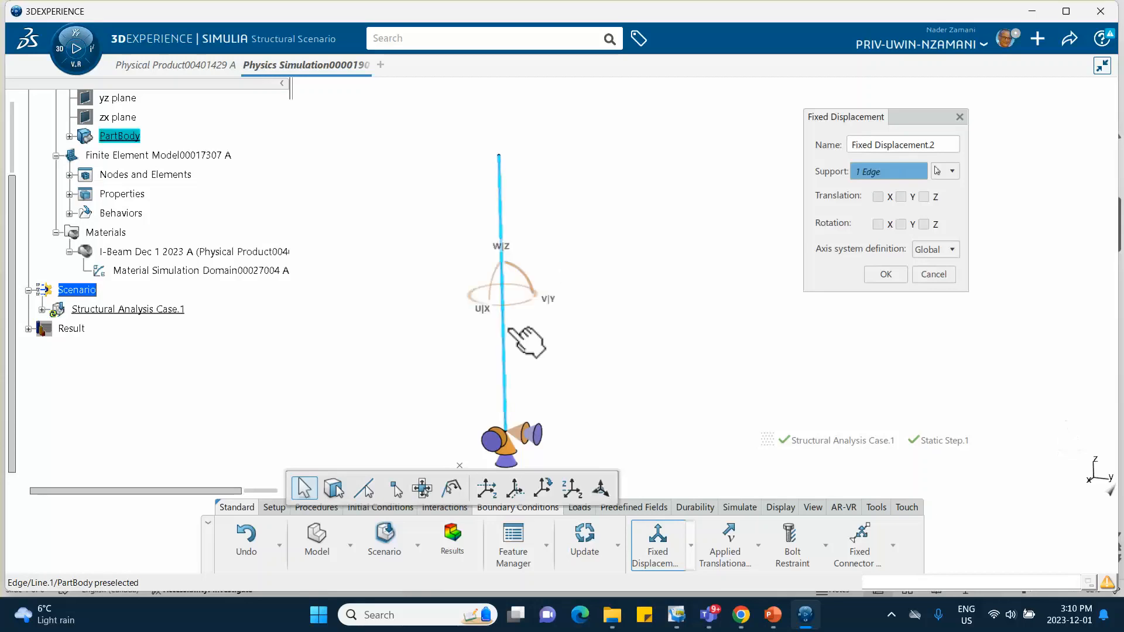
left_click(878, 197)
left_click(900, 225)
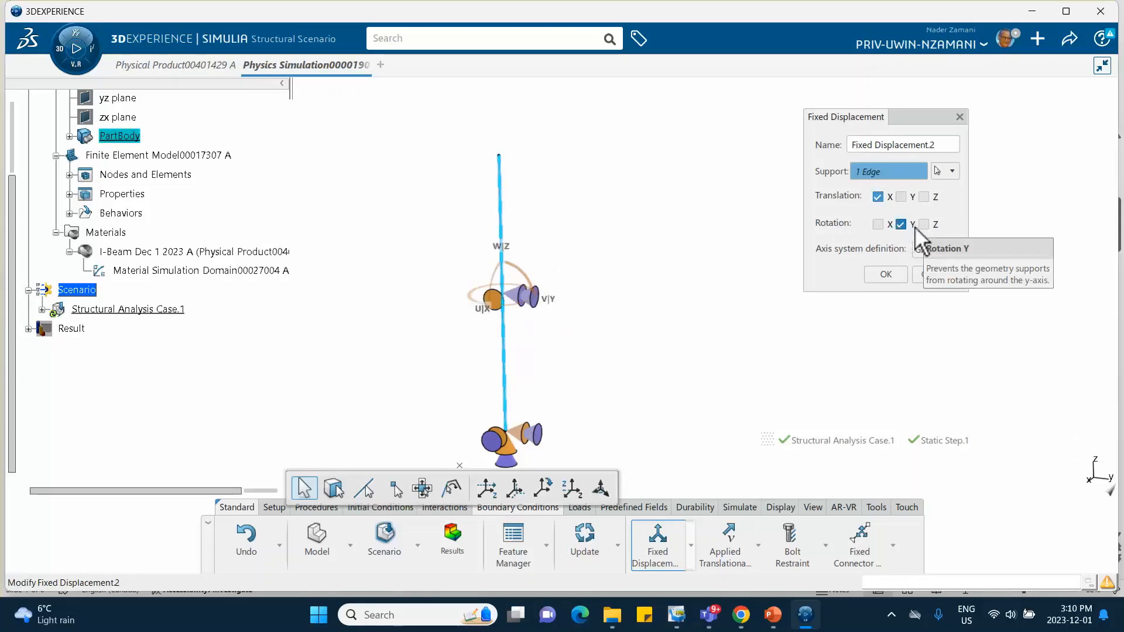
left_click(924, 225)
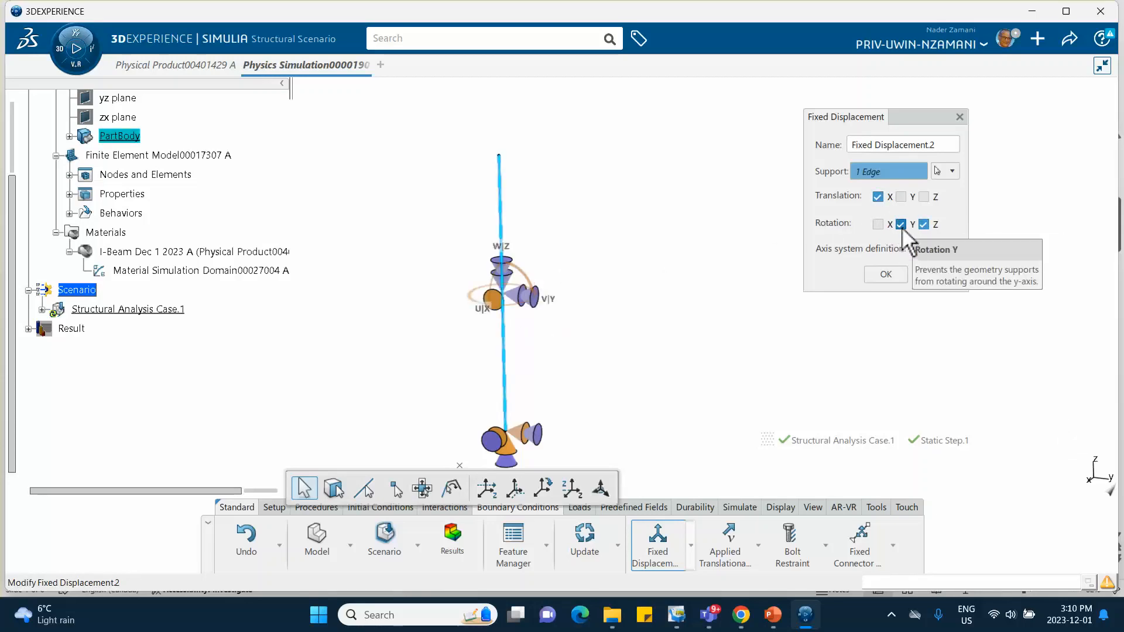
left_click(886, 274)
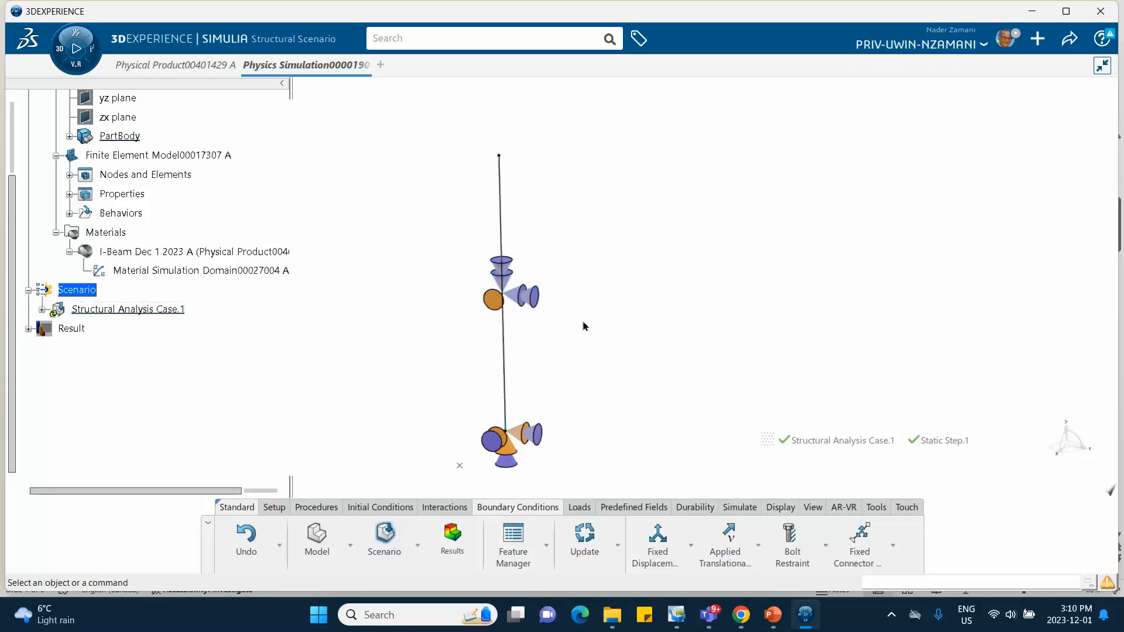
Expand Structural Analysis Case.1 and its boundary conditions in the tree to examine the fixed displacements.
middle_click_drag(609, 346, 460, 261)
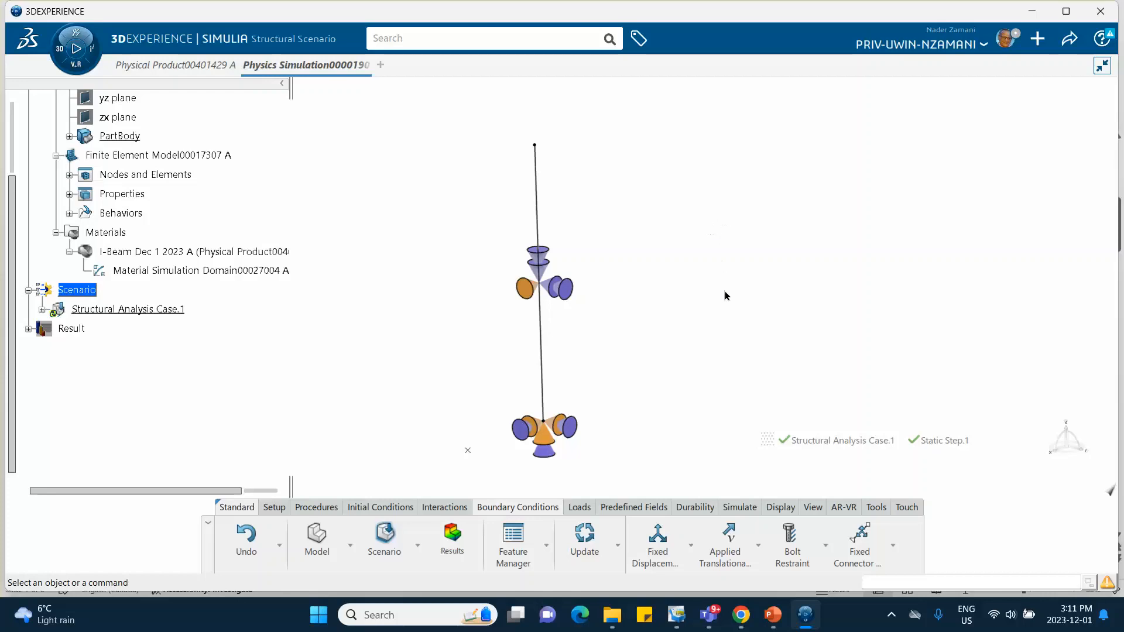
left_click(42, 310)
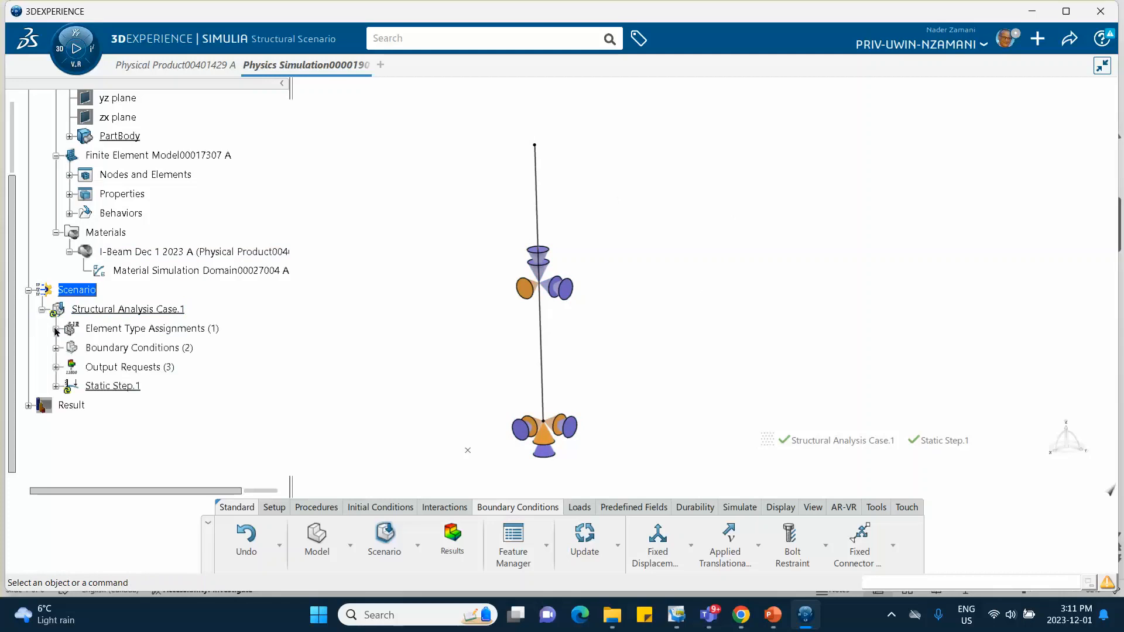
left_click(56, 348)
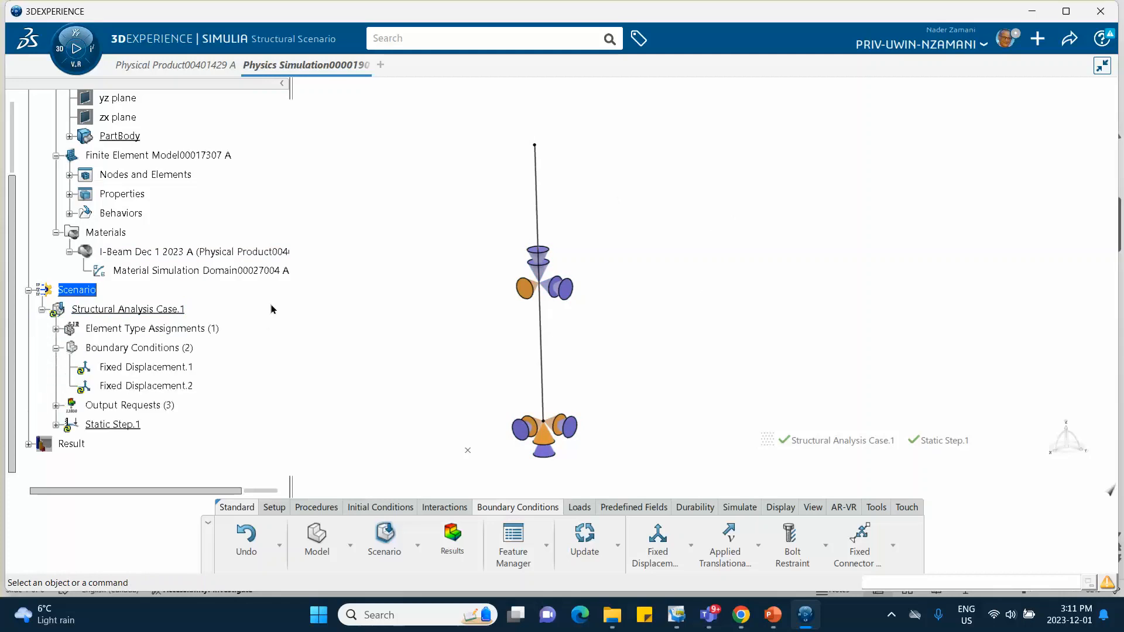
scroll(274, 308, "down", 2)
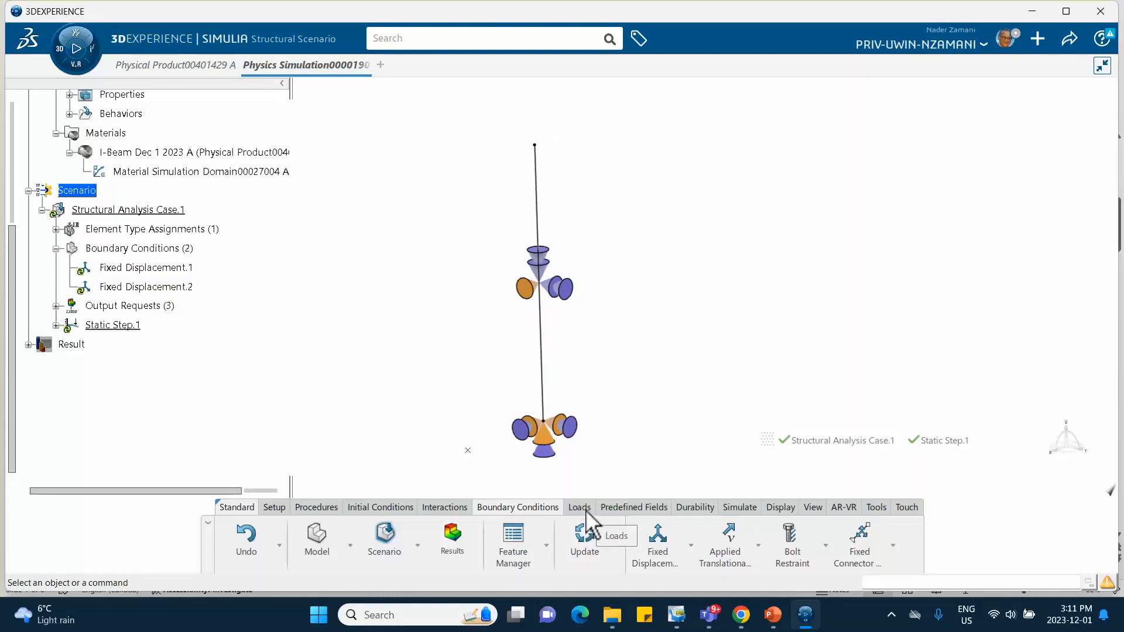
Apply a force of 1 N in the Y direction to the vertex at the column's upper end.
left_click(580, 508)
left_click(567, 542)
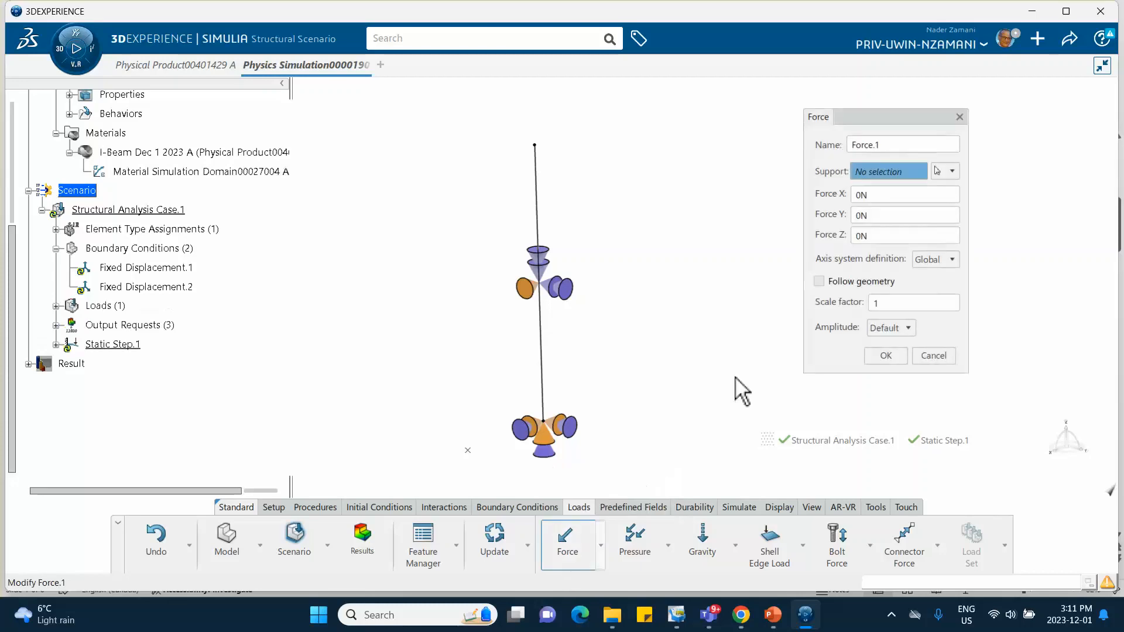
left_click(535, 143)
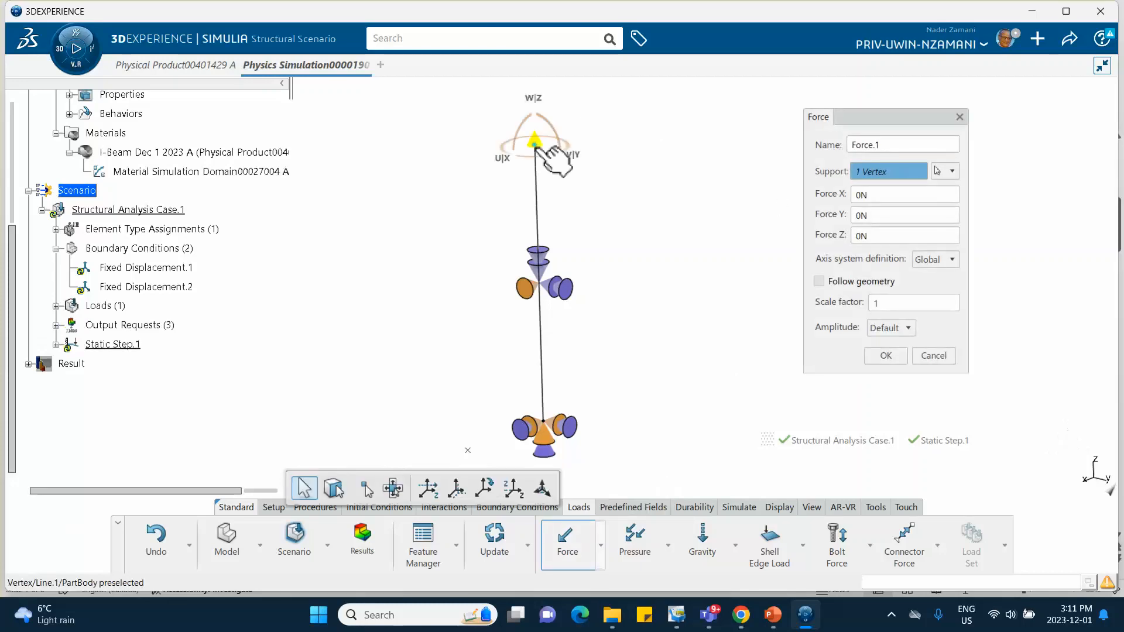
double_click(885, 214)
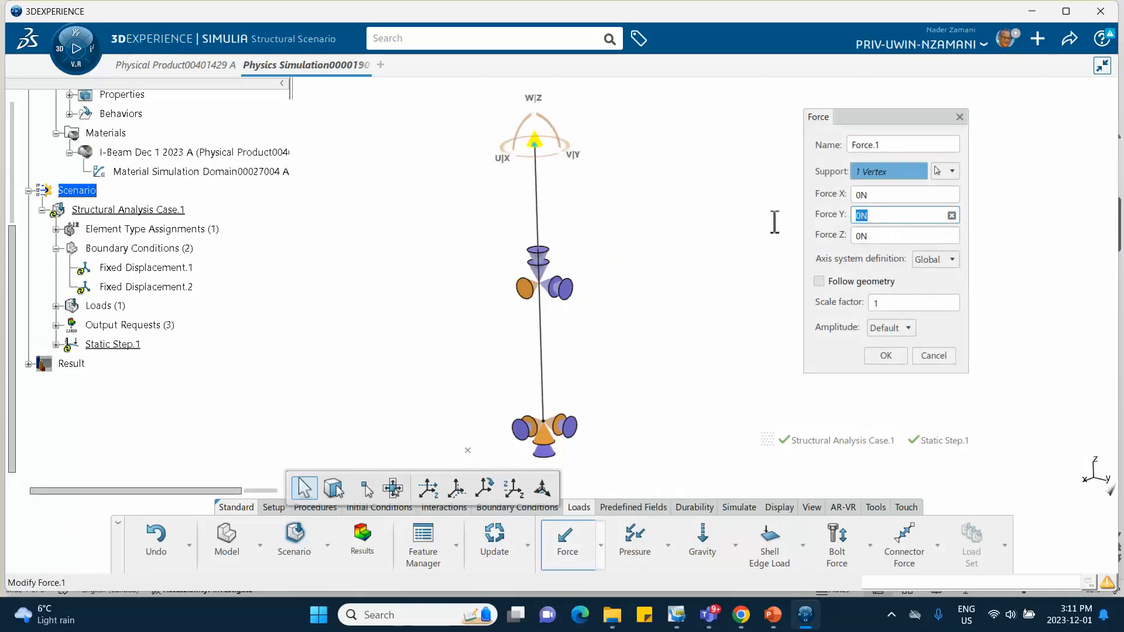
type("1")
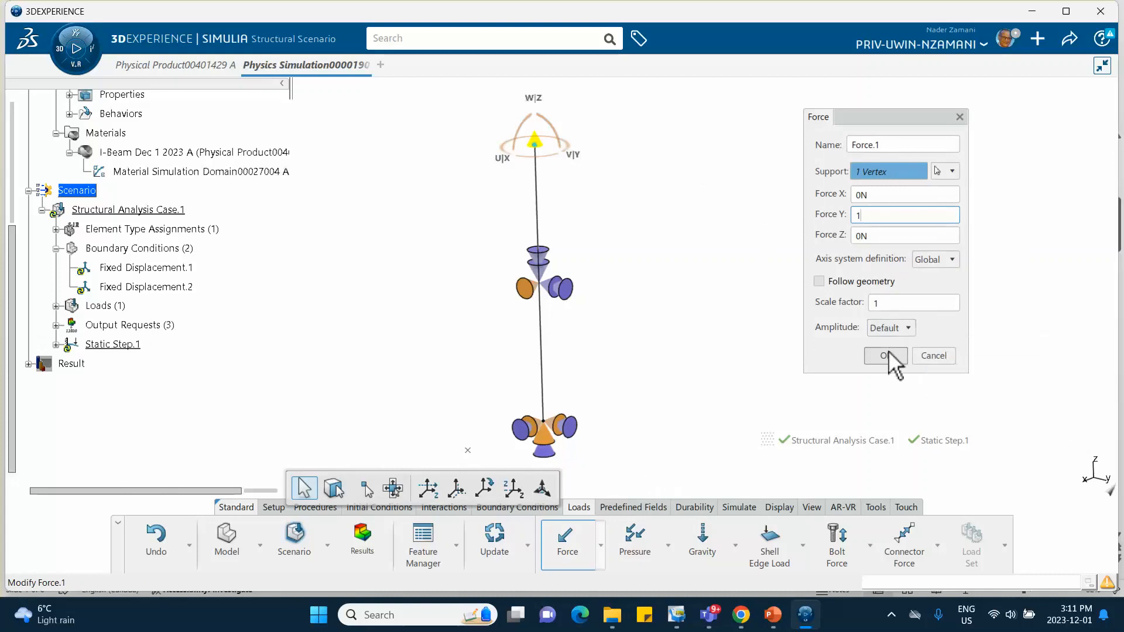
left_click(889, 355)
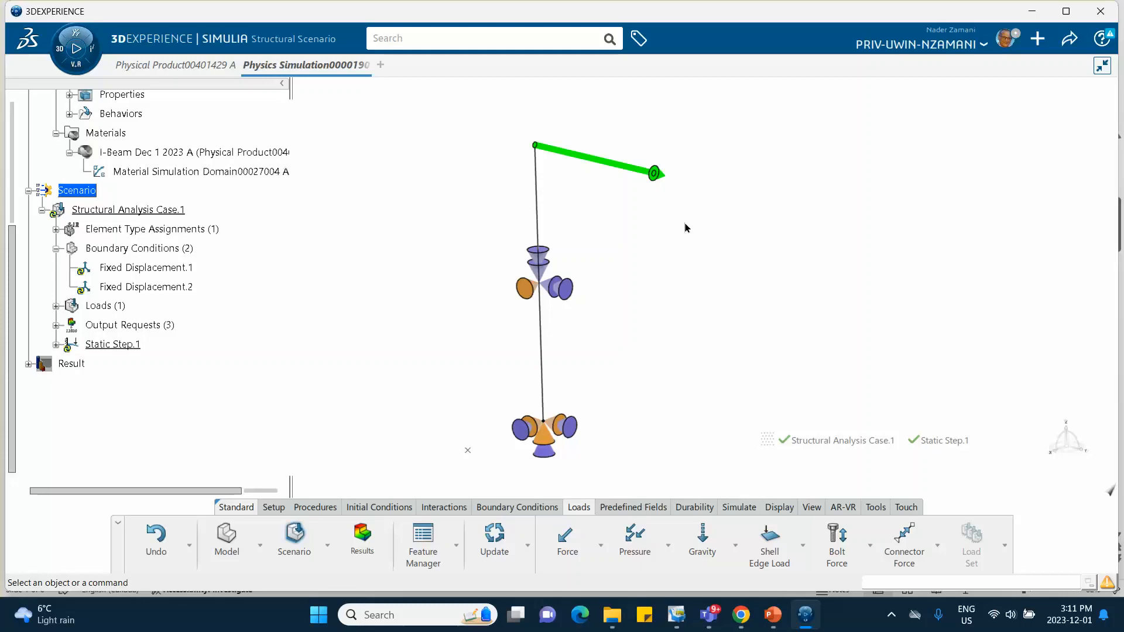
Run the model and scenario checks on the structural analysis case and close their status report.
middle_click_drag(469, 272, 432, 261)
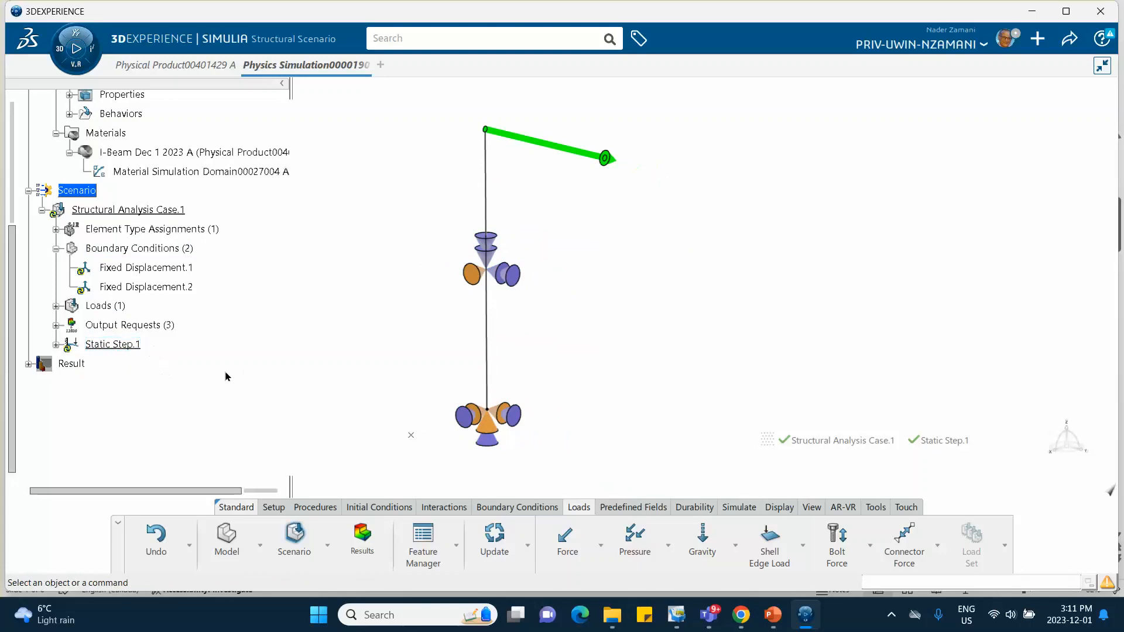
left_click(738, 509)
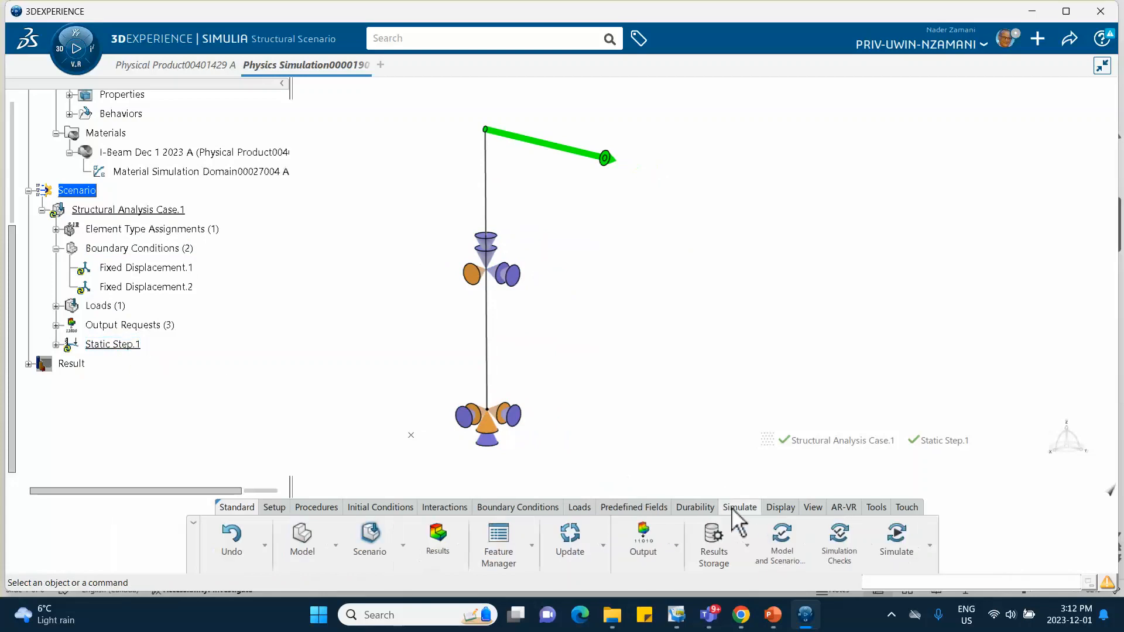
left_click(781, 542)
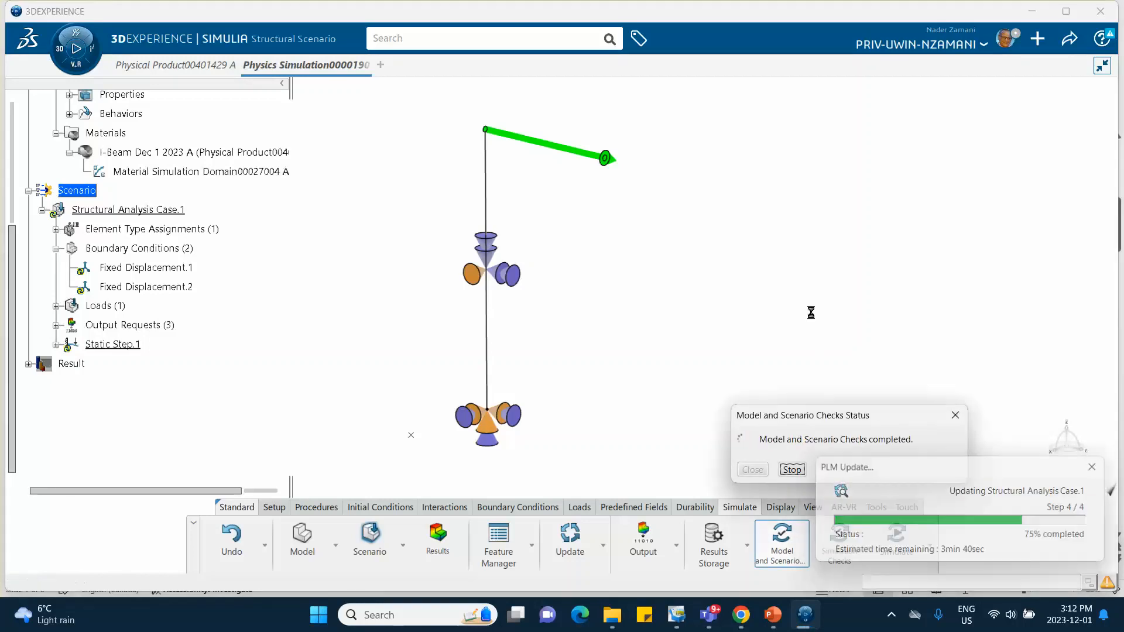
left_click(750, 471)
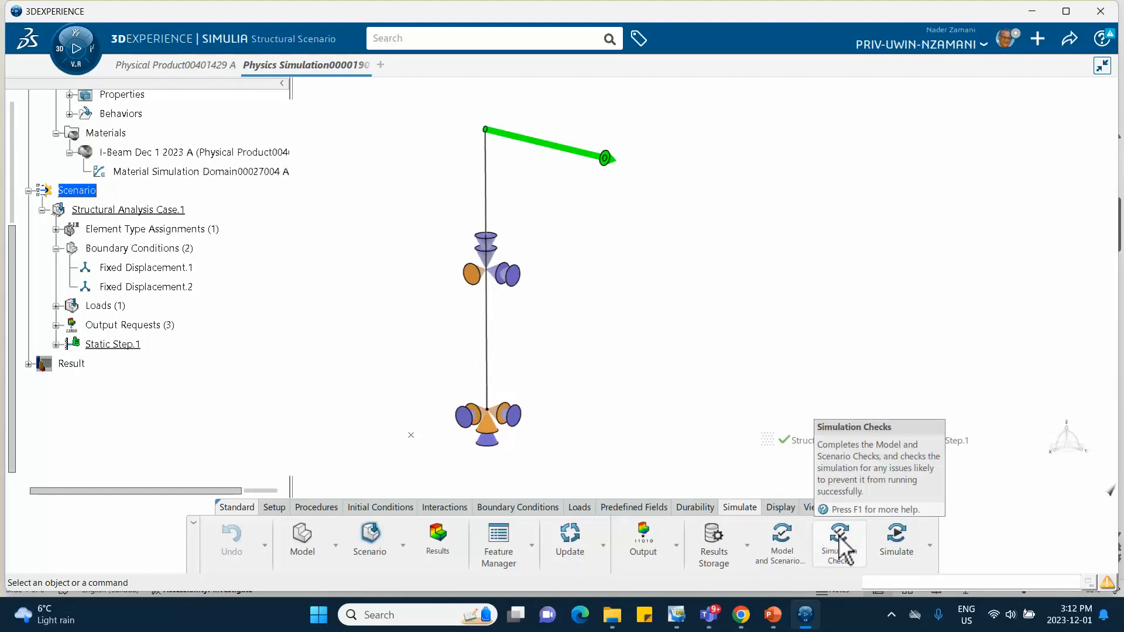
Run the simulation checks for Structural Analysis Case.1 as local interactive with 4 cores and close the status report.
left_click(841, 541)
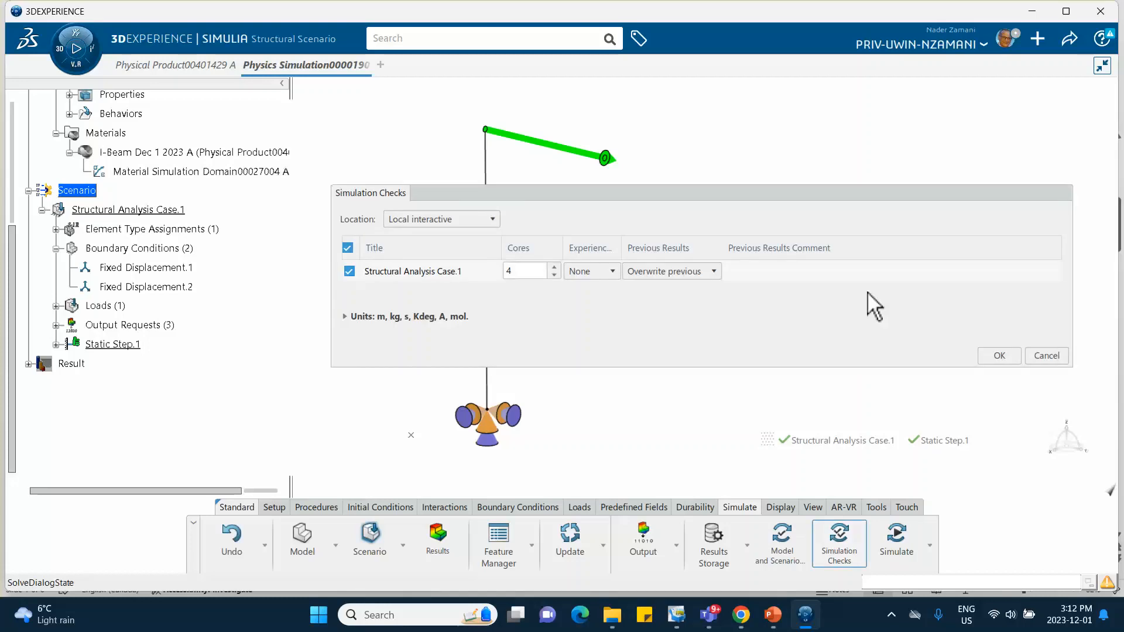
left_click(998, 356)
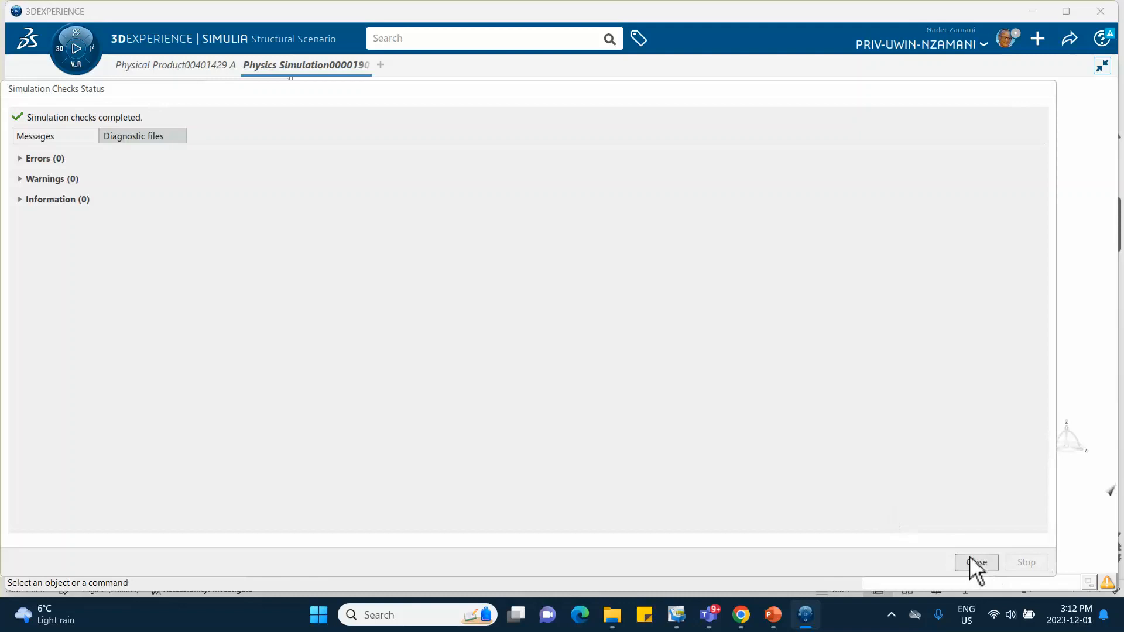
left_click(973, 564)
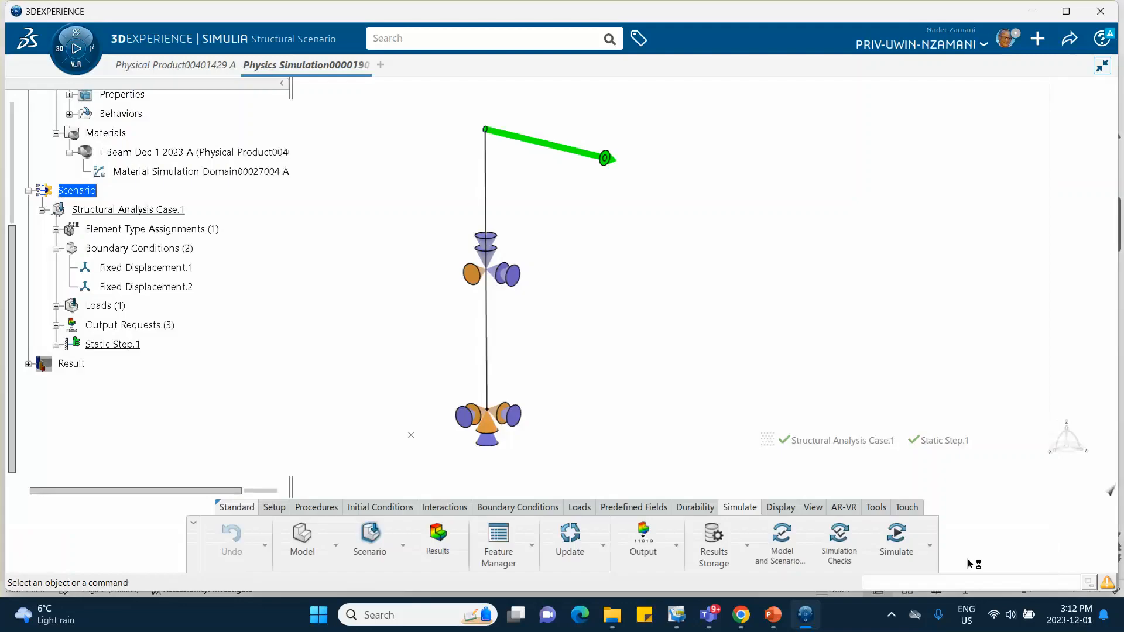
Simulate Structural Analysis Case.1 as local interactive with 4 cores and select frame 2 of its results.
left_click(896, 541)
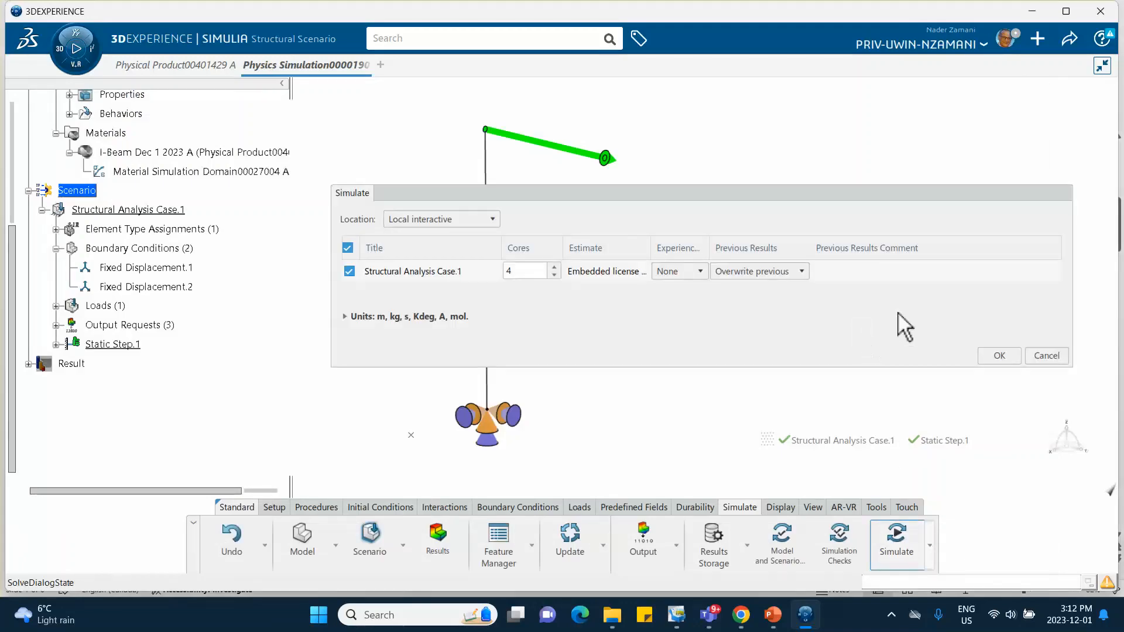
left_click(1009, 355)
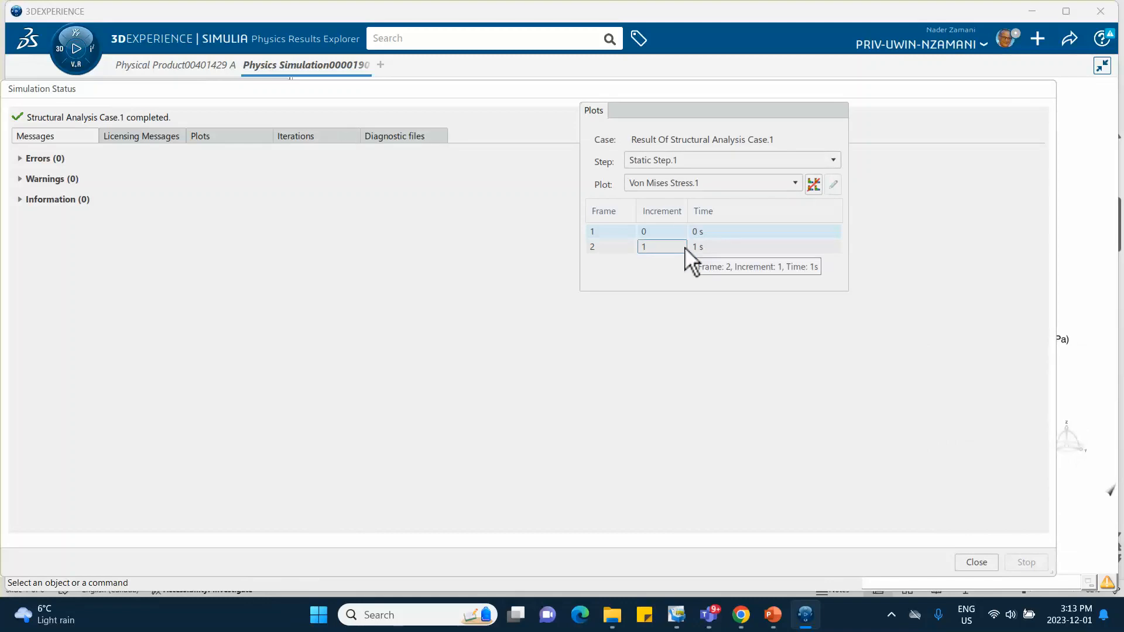
left_click(654, 246)
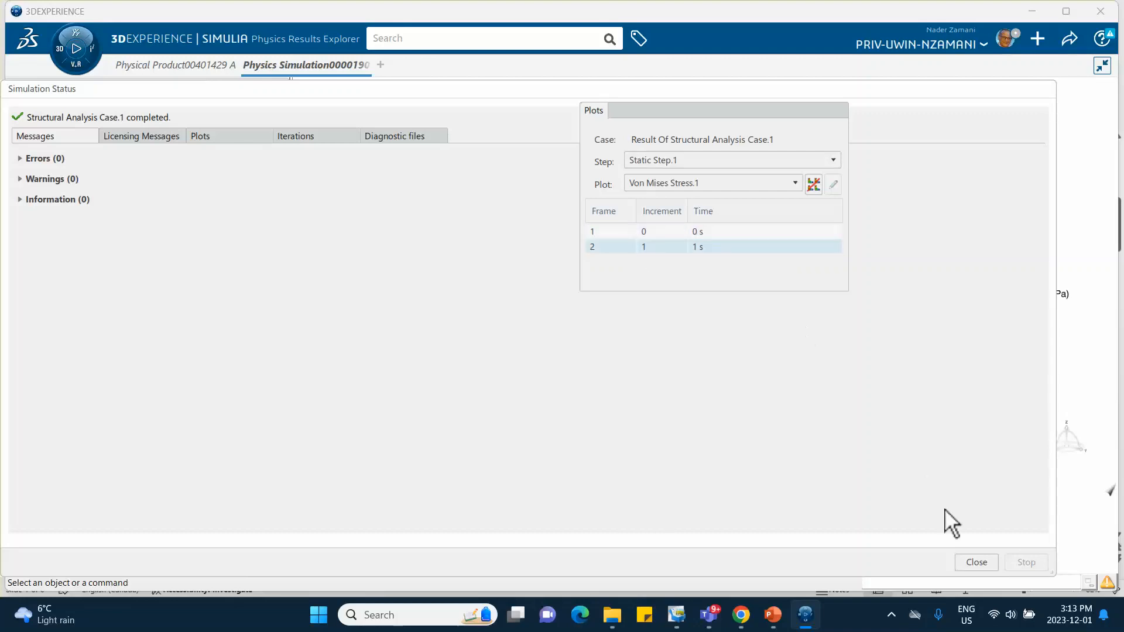
left_click(976, 562)
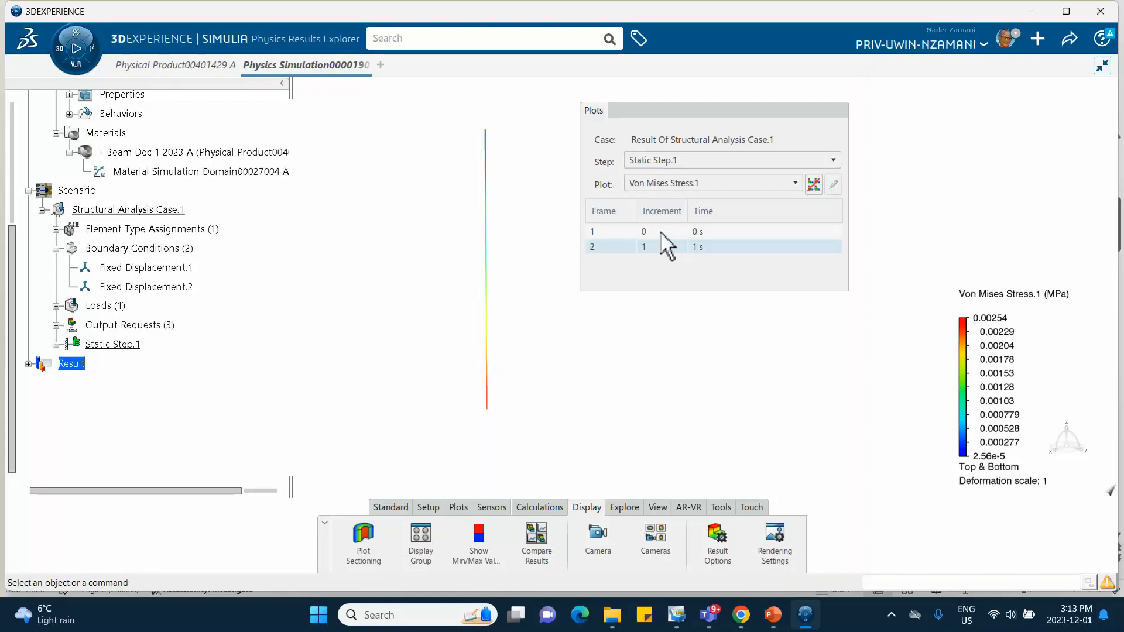
Display the Displacement.1 contour plot for Static Step.1 in the front view.
mouse_move(489, 127)
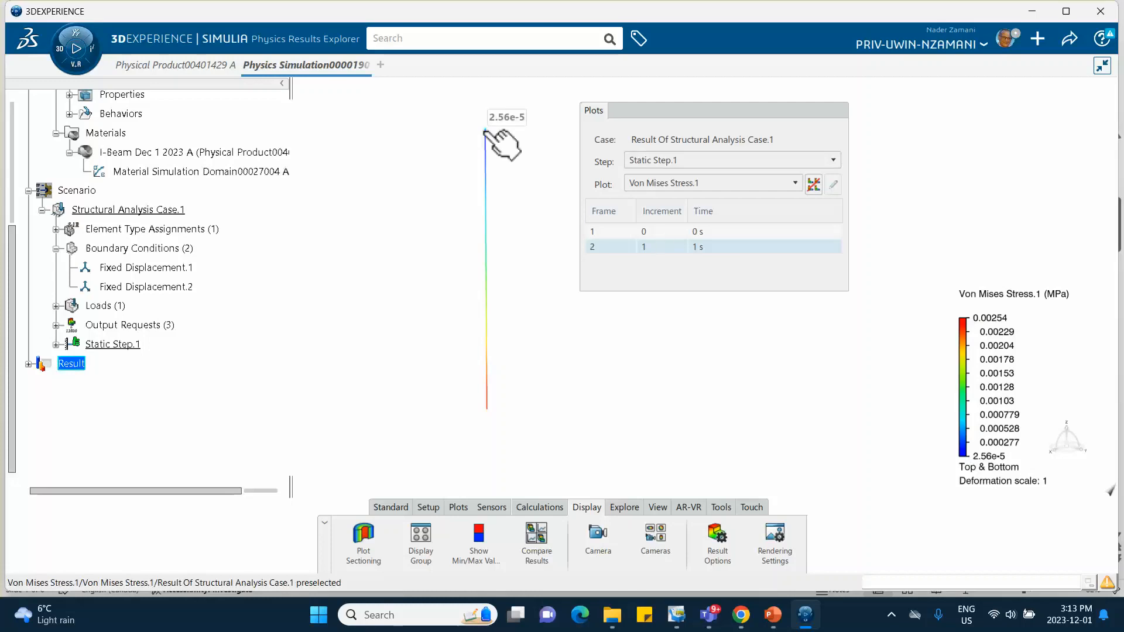
left_click(694, 184)
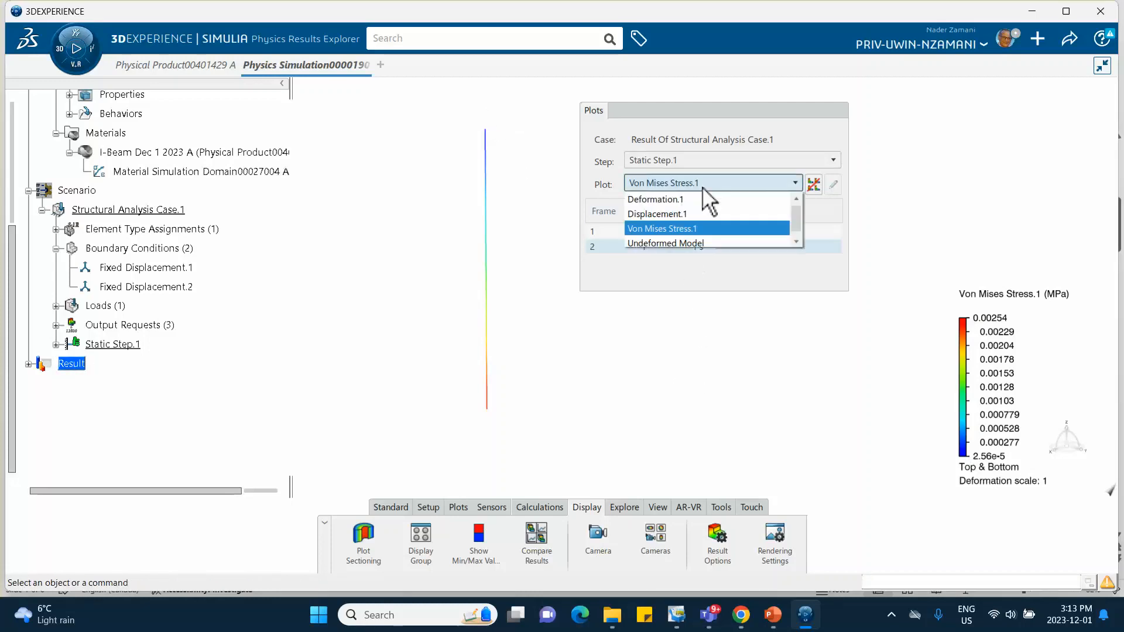
left_click(676, 214)
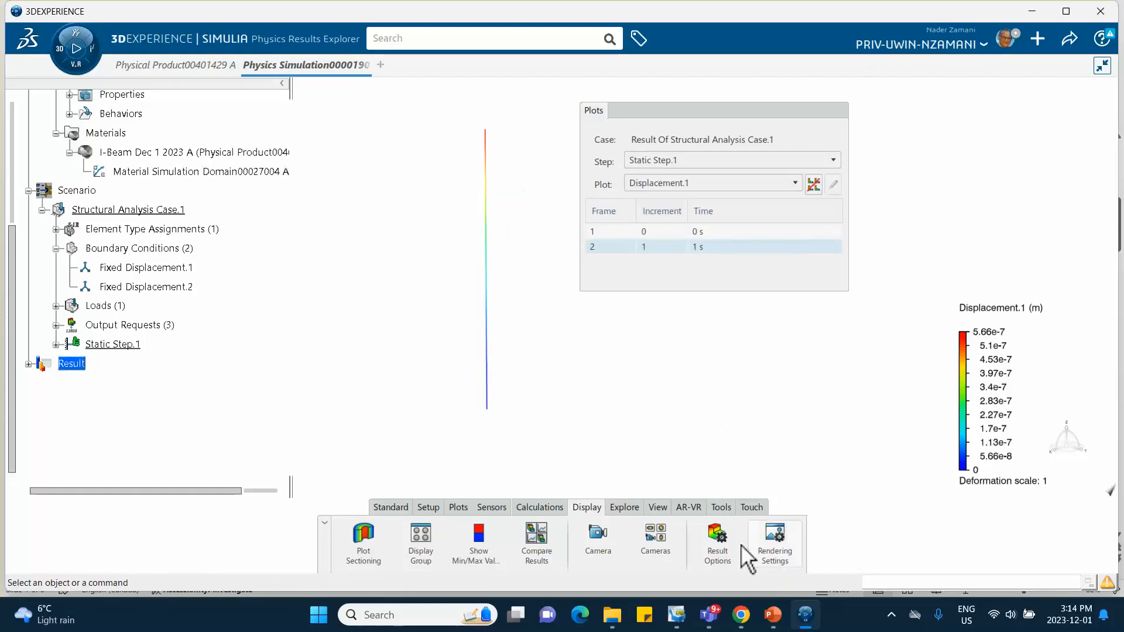
left_click(721, 507)
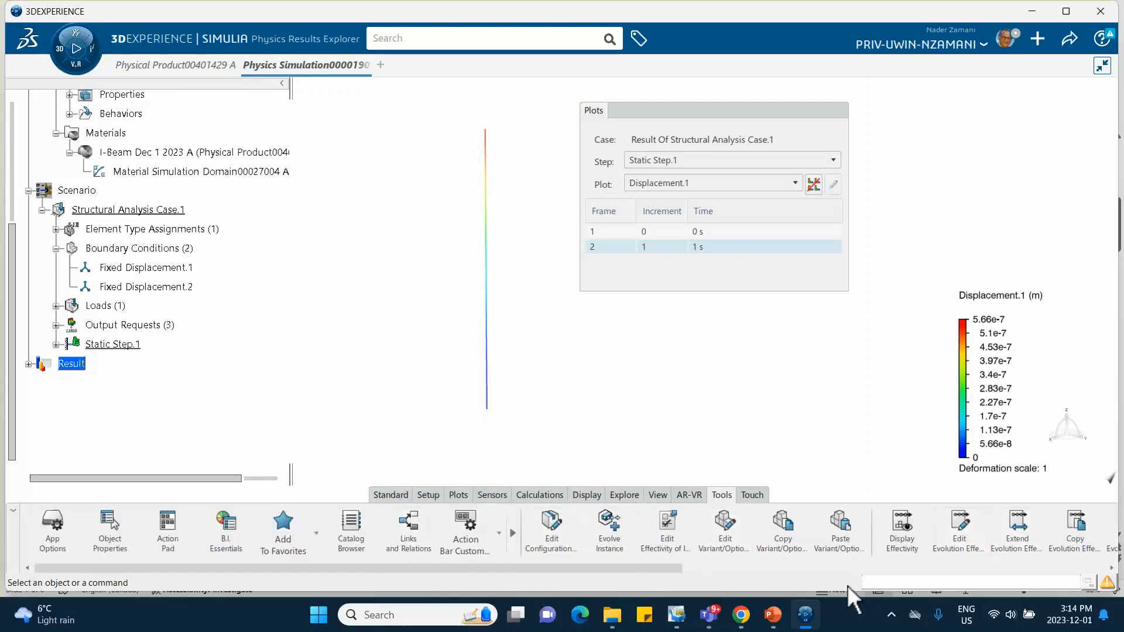
left_click_drag(635, 567, 913, 567)
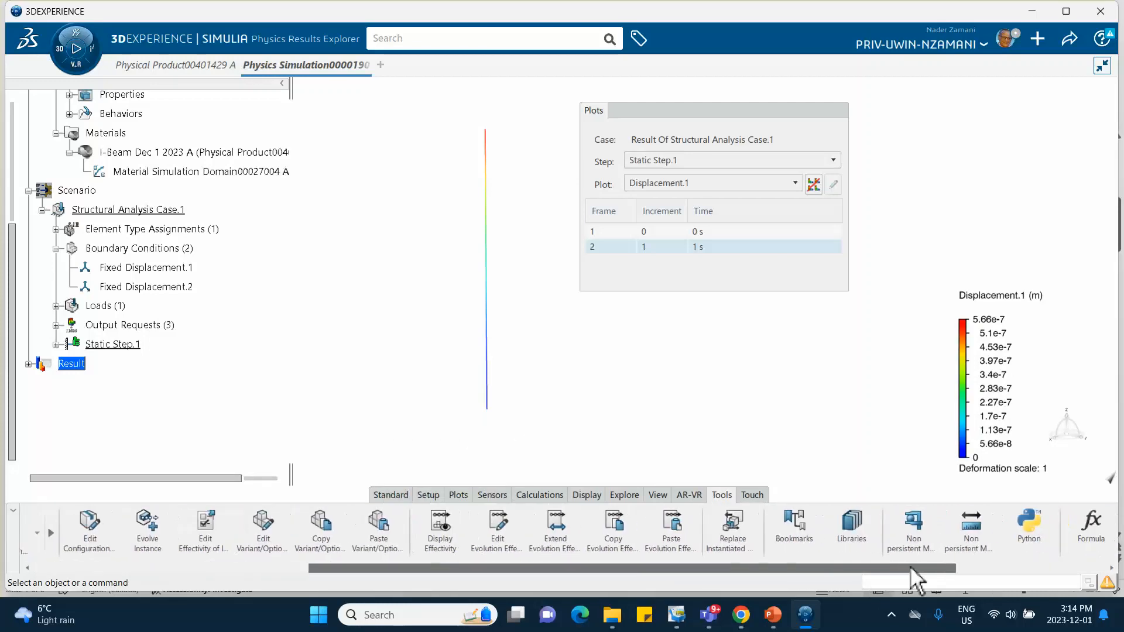
left_click(658, 495)
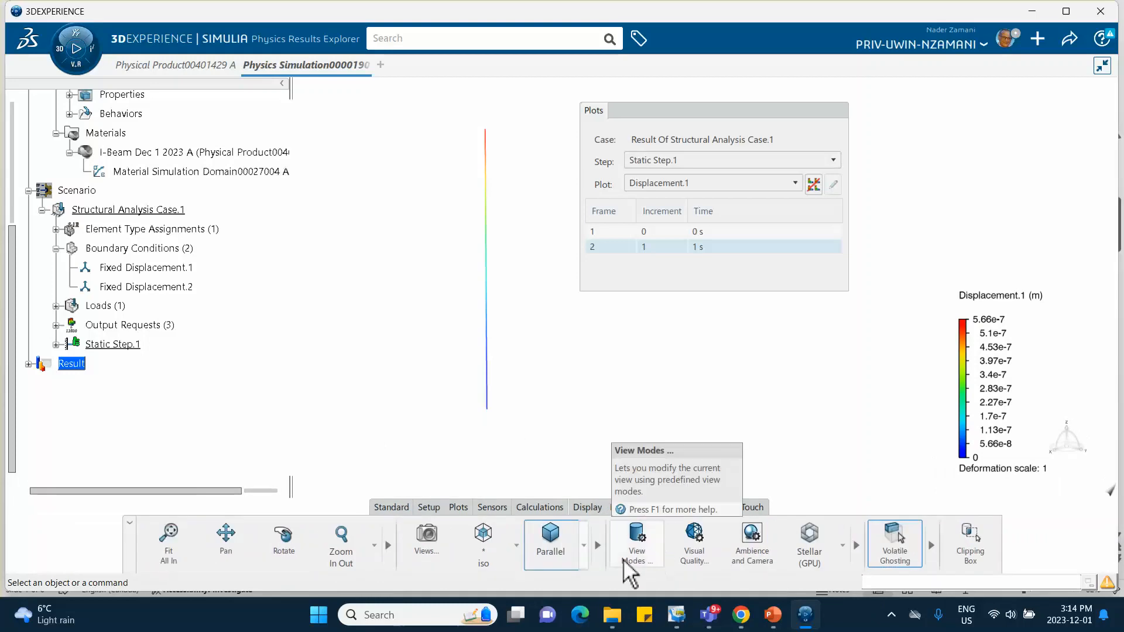
left_click(517, 546)
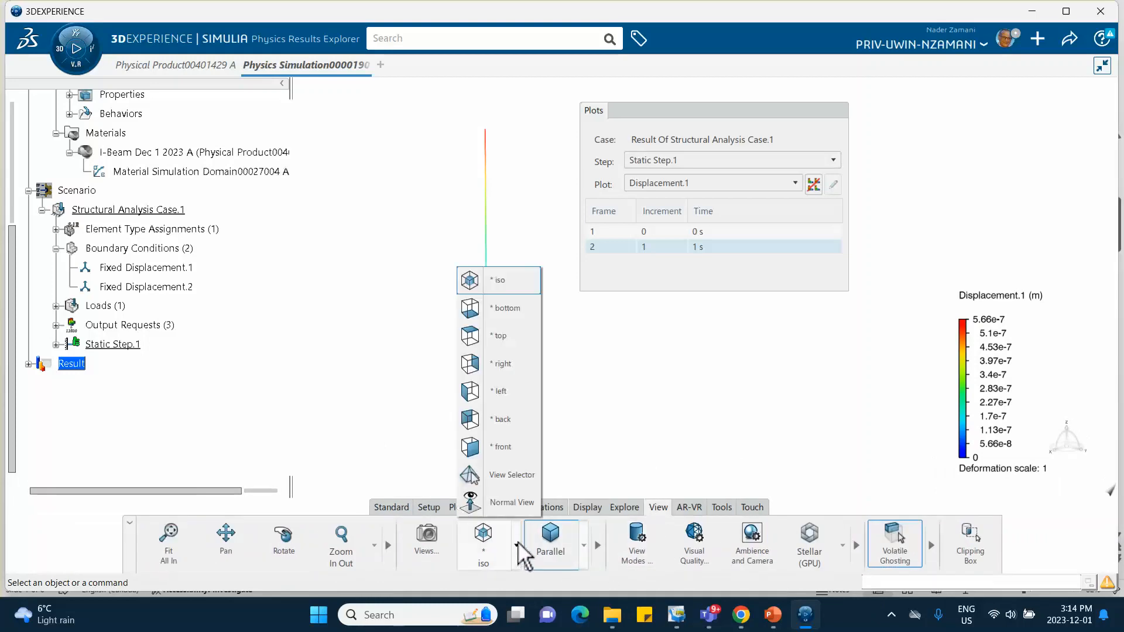
left_click(512, 448)
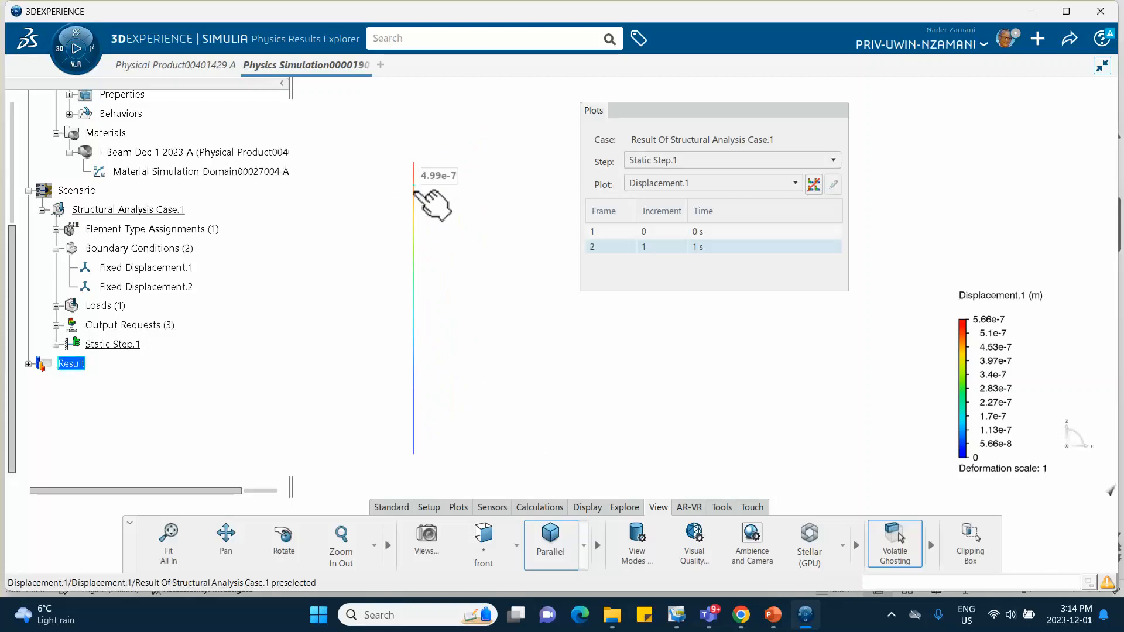
Open the Displacement.1 contour plot for editing and apply a deformation scale factor of 10000.
mouse_move(415, 230)
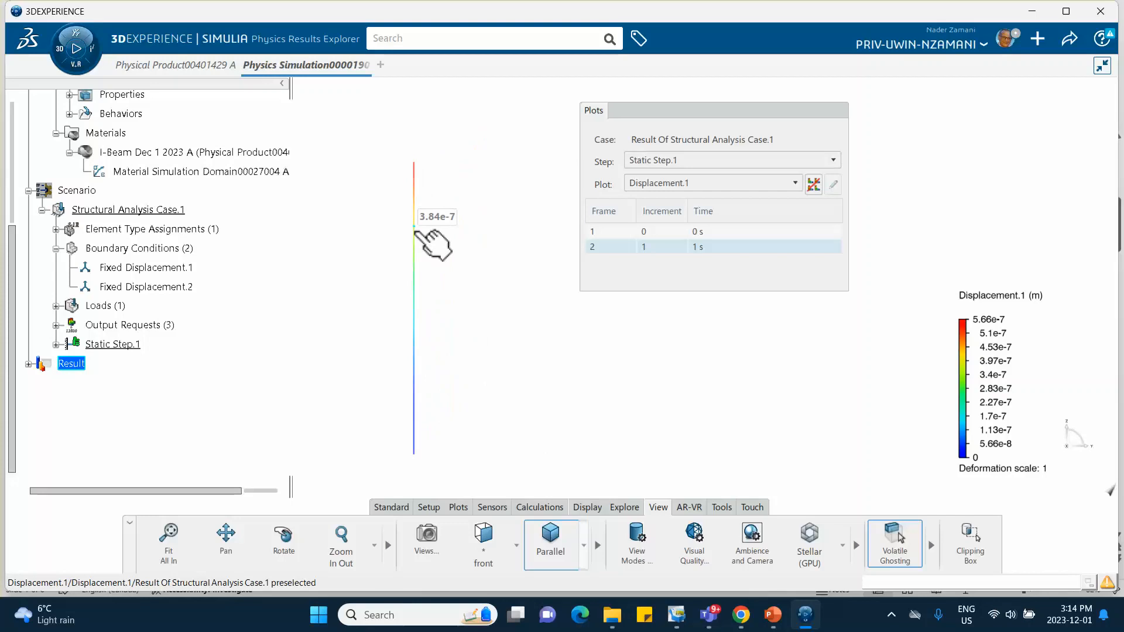
double_click(415, 231)
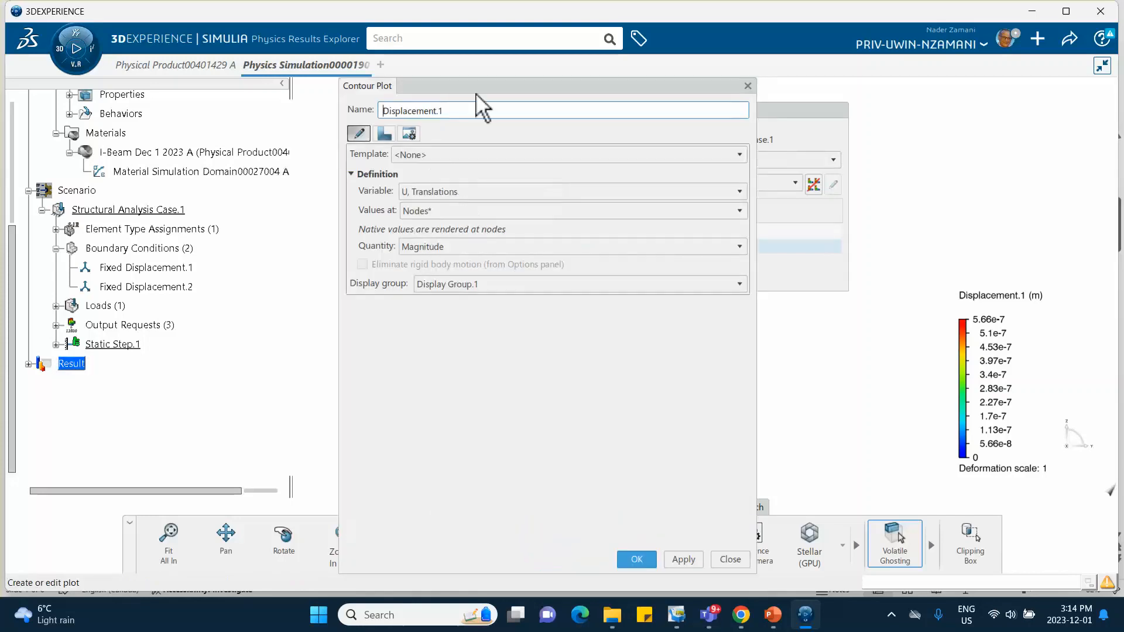
left_click_drag(477, 98, 638, 114)
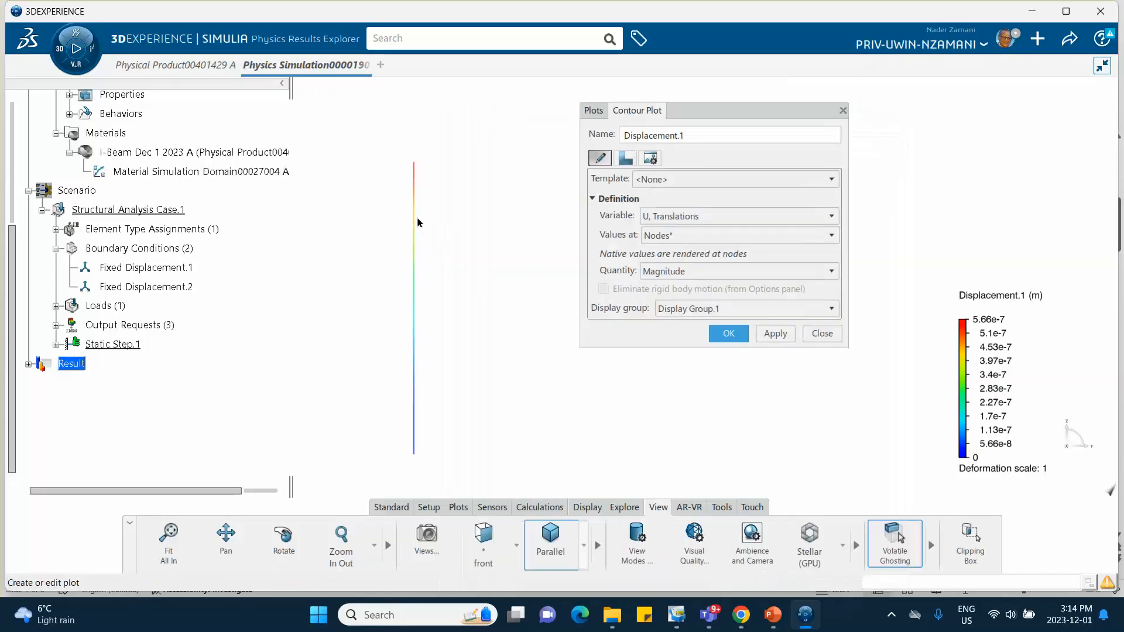
left_click(628, 159)
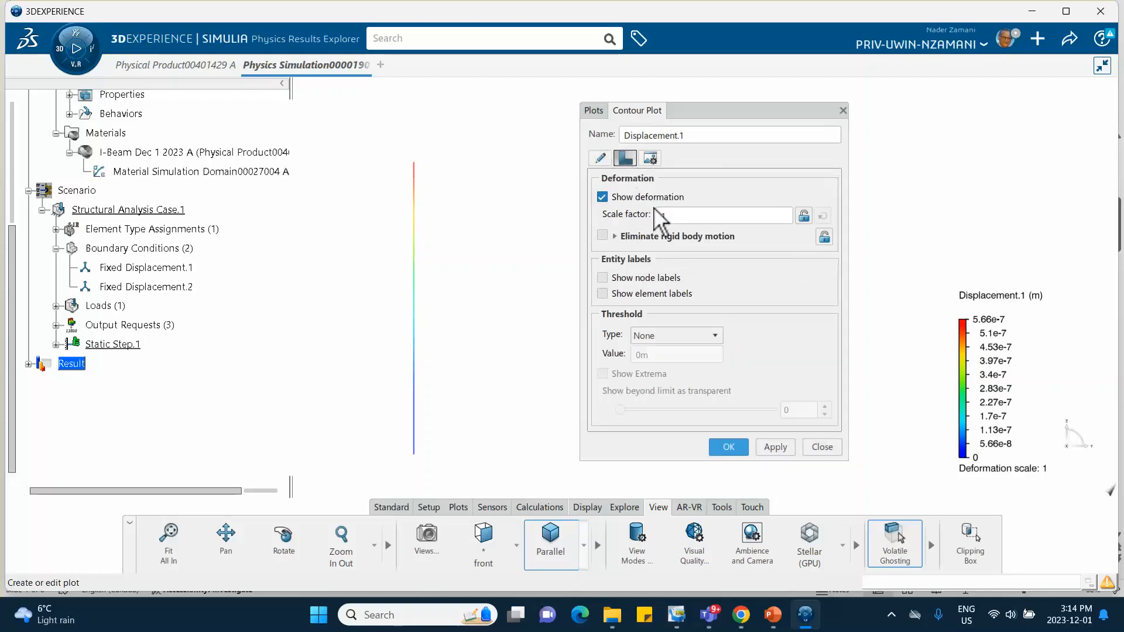
left_click(670, 220)
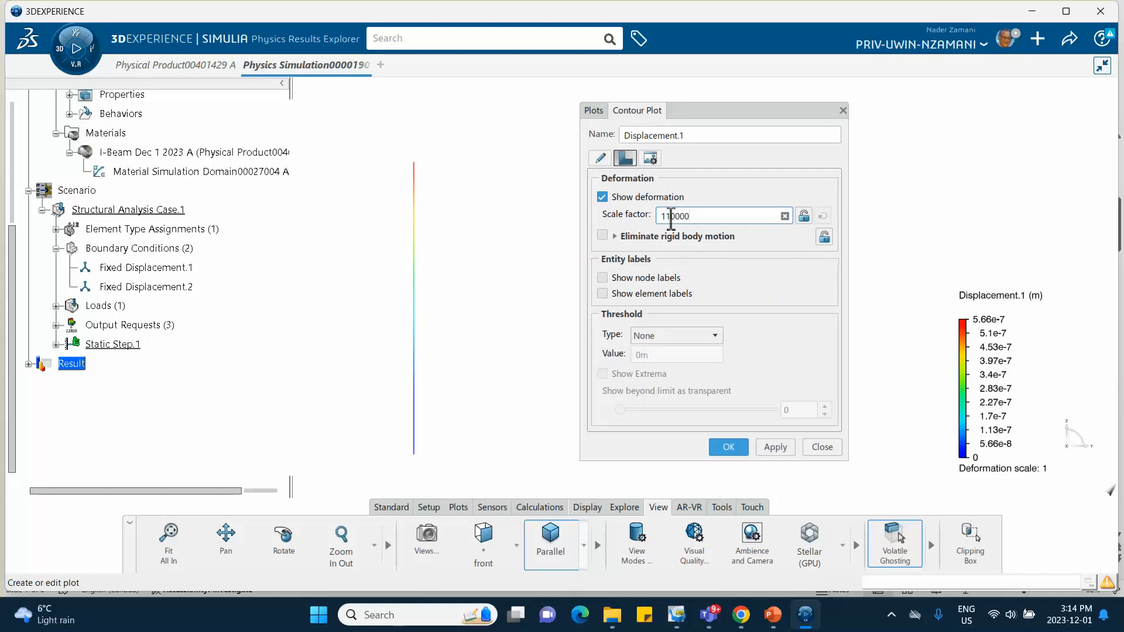
key("BackSpace")
key("BackSpace")
key("BackSpace")
type("10")
left_click(775, 447)
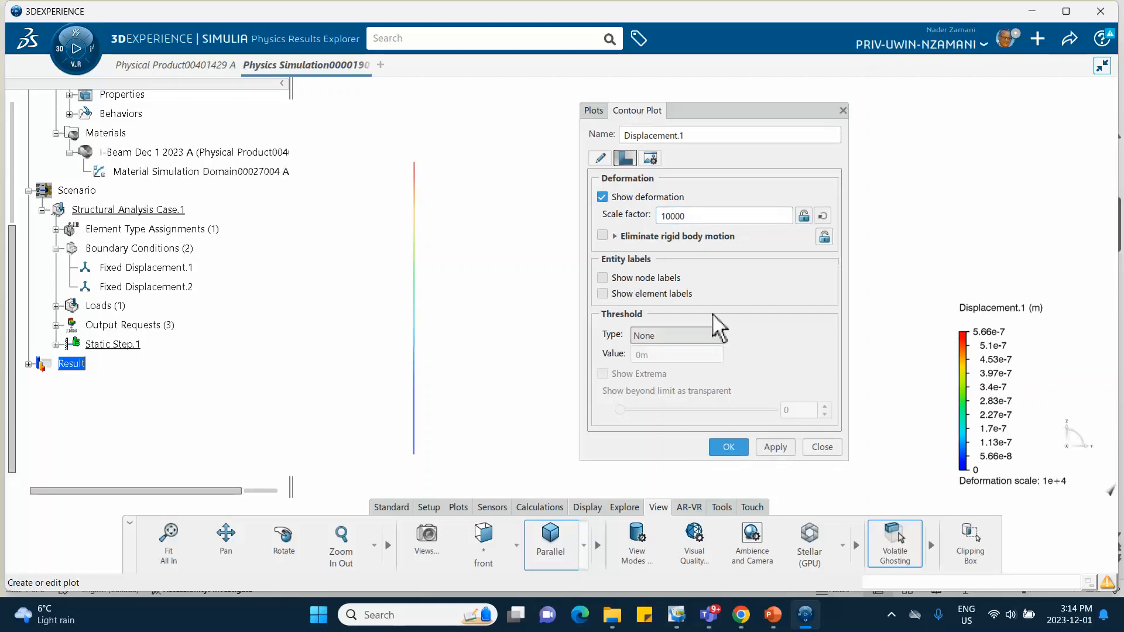
Apply a deformation scale factor of 100000 to the Displacement.1 plot.
double_click(691, 216)
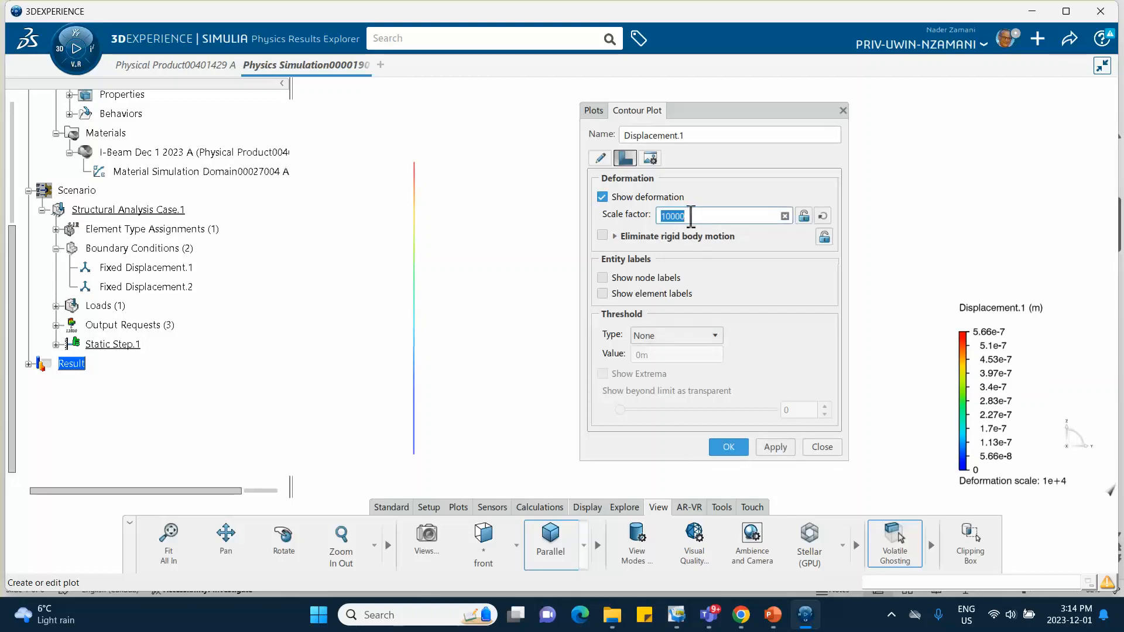
left_click(693, 216)
type("0")
left_click(775, 447)
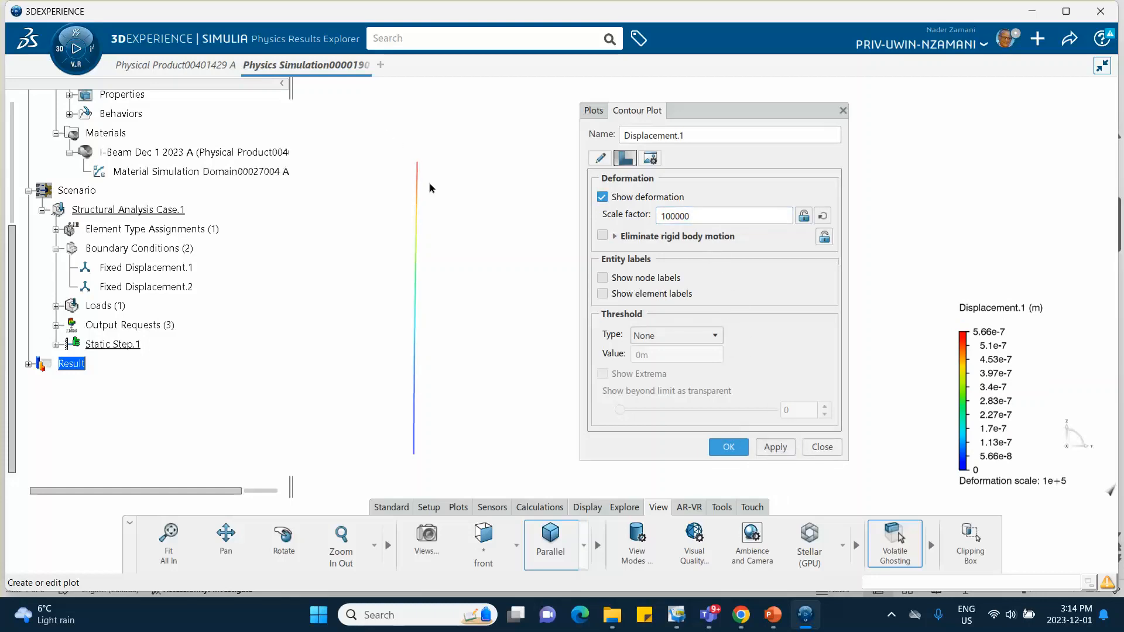
Apply a deformation scale factor of 1e+06 to the Displacement.1 plot and finish editing it.
double_click(693, 217)
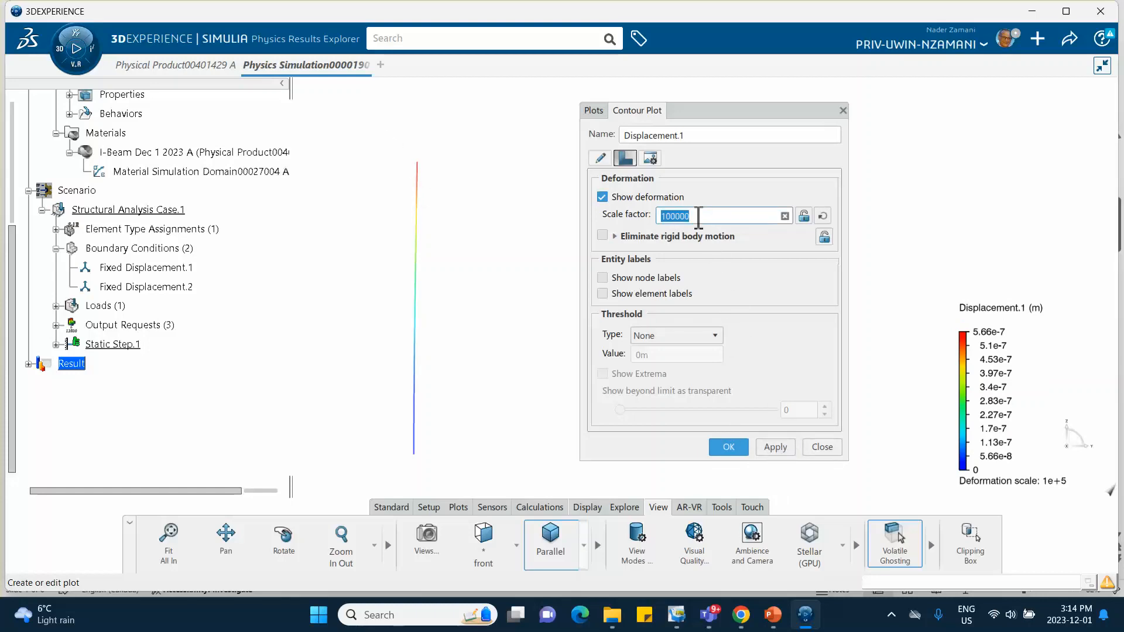
left_click(693, 217)
type("0")
left_click(771, 446)
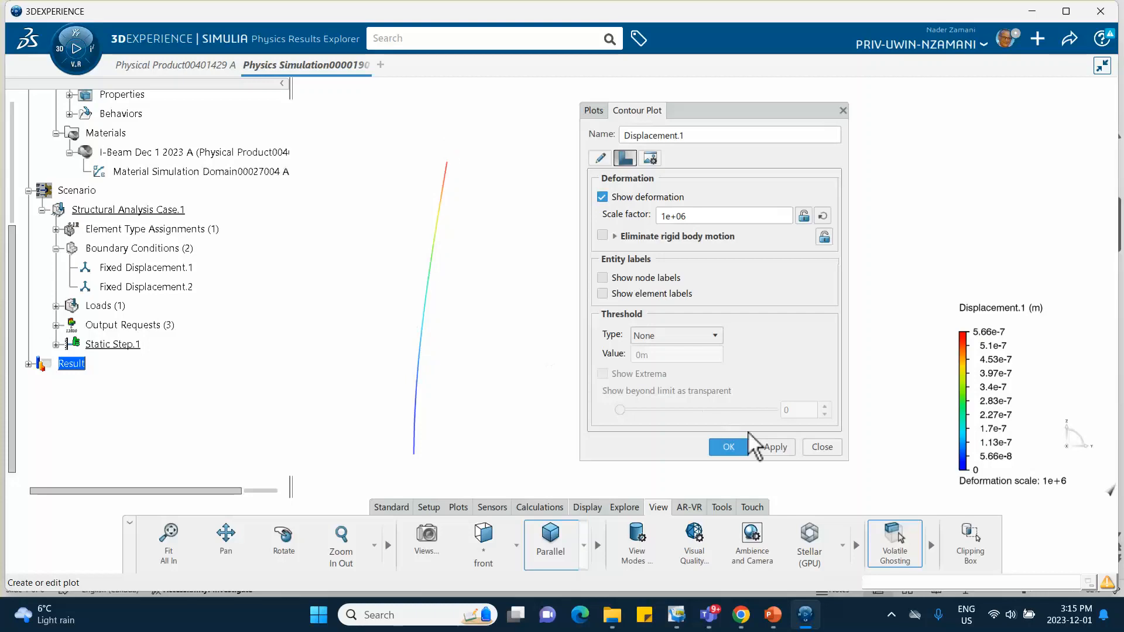
left_click(824, 450)
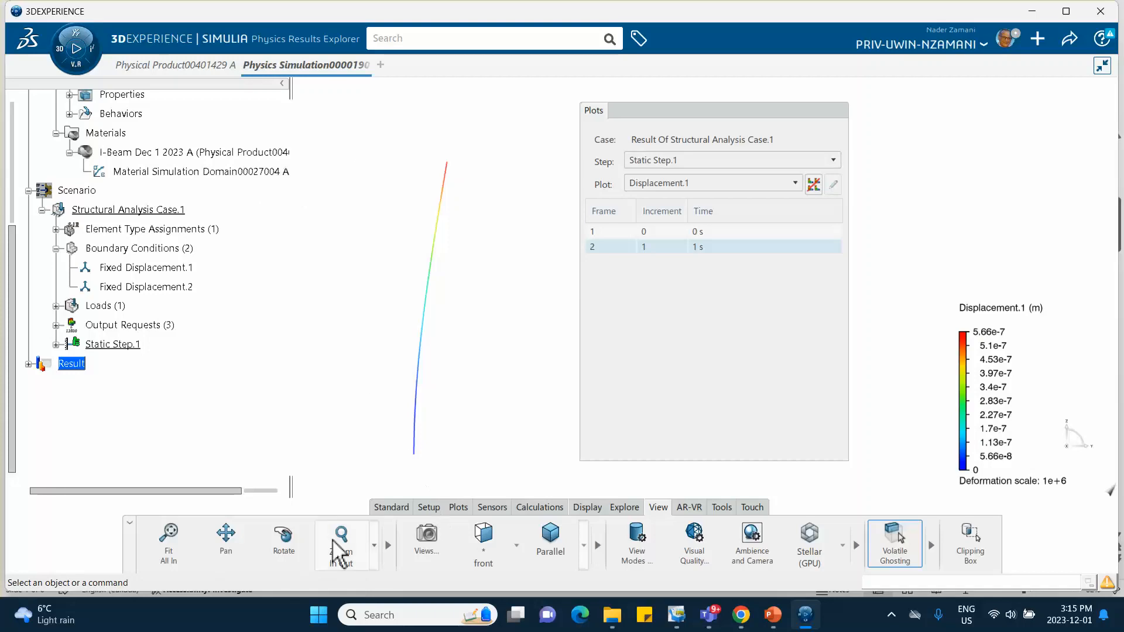
Return from the results to the structural scenario of the column.
left_click(394, 507)
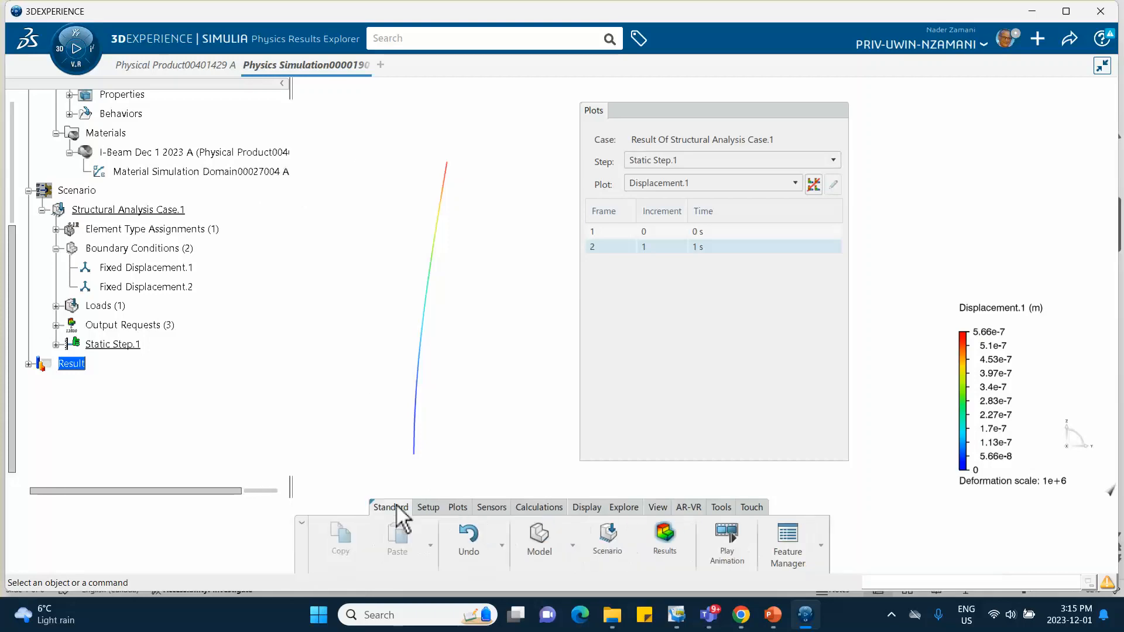
left_click(615, 559)
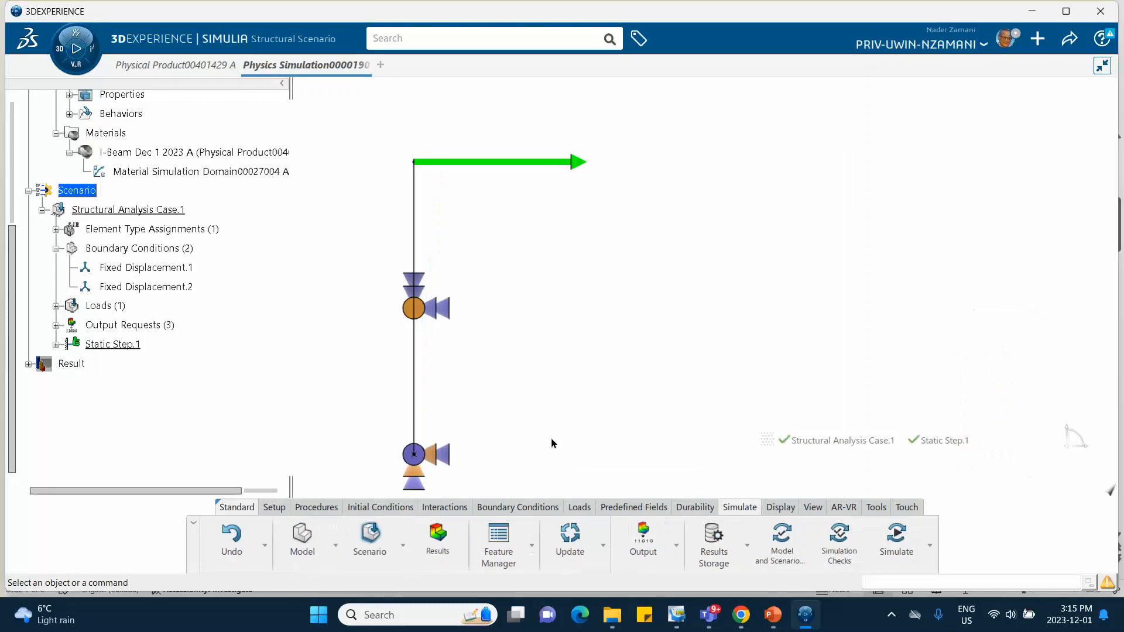
middle_click_drag(525, 345, 595, 327)
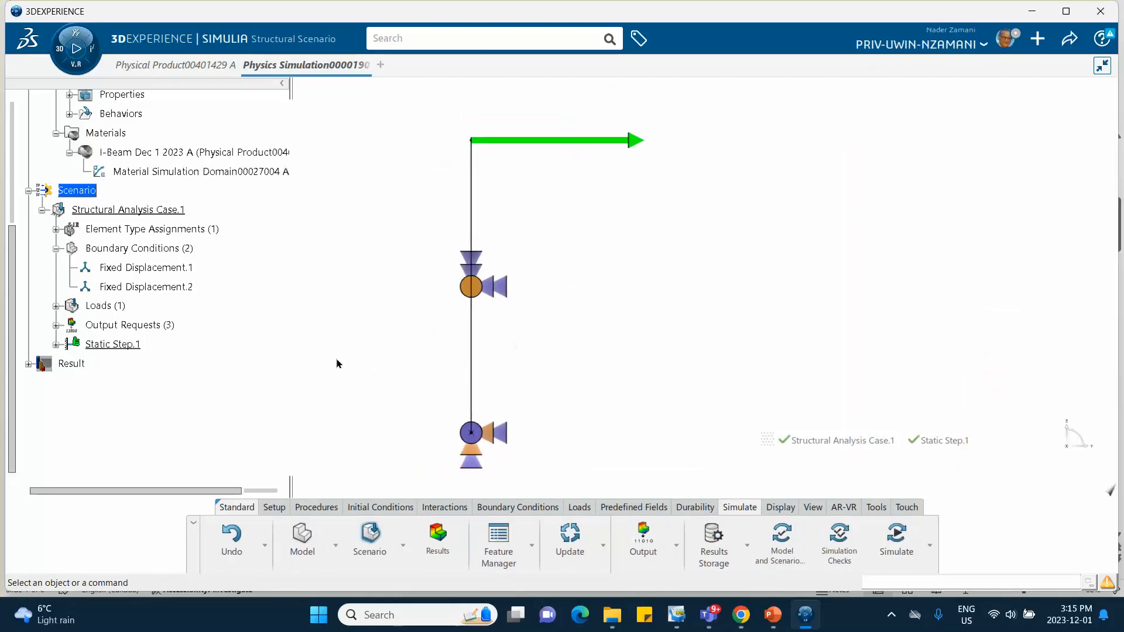
Add a Static Riks Step after Static Step.1 with the maximum increments set to 100.
left_click(312, 508)
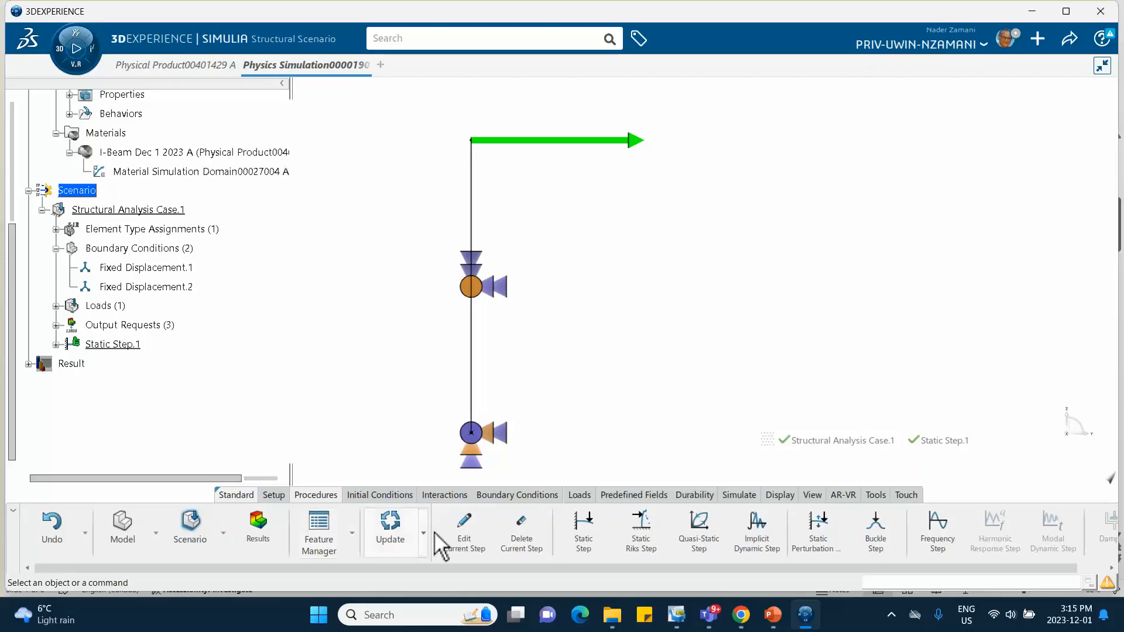
left_click(640, 542)
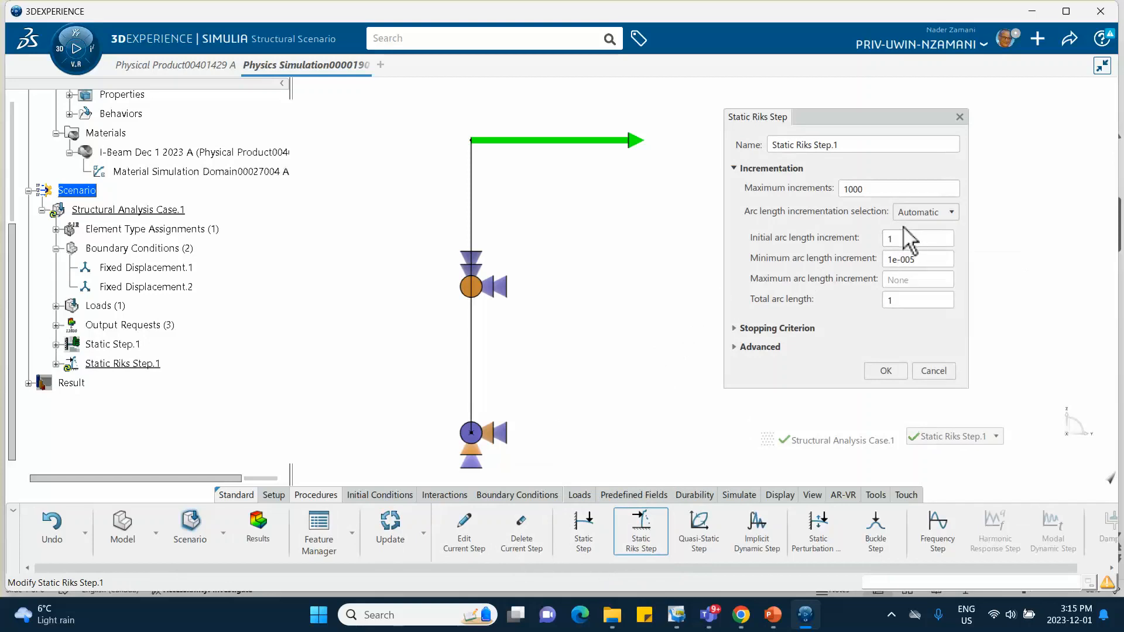
double_click(868, 190)
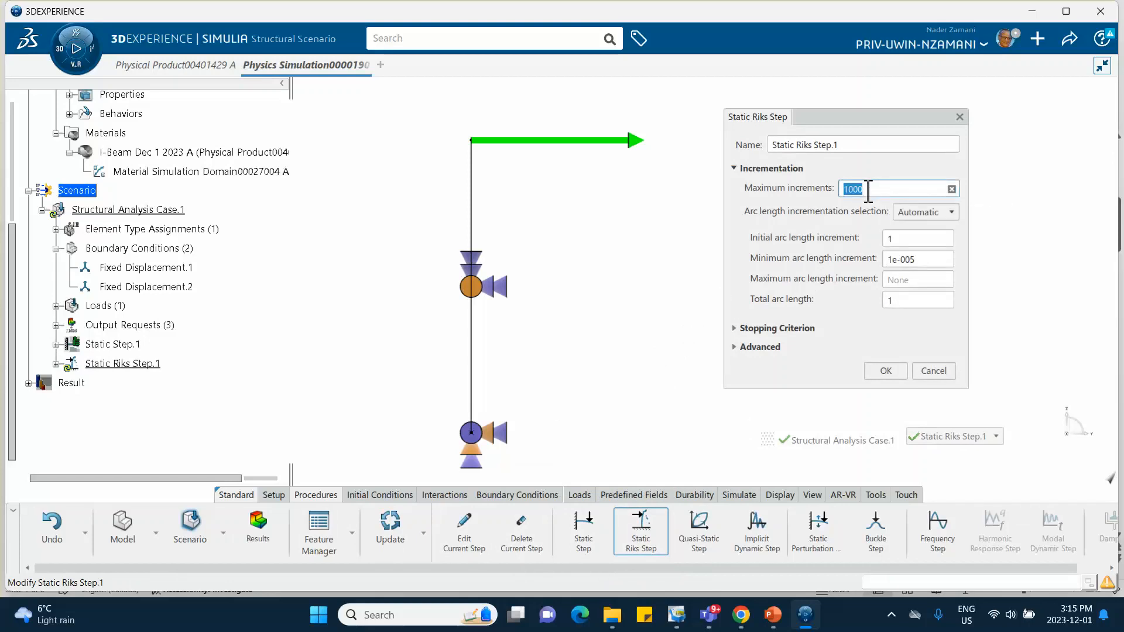
left_click(869, 190)
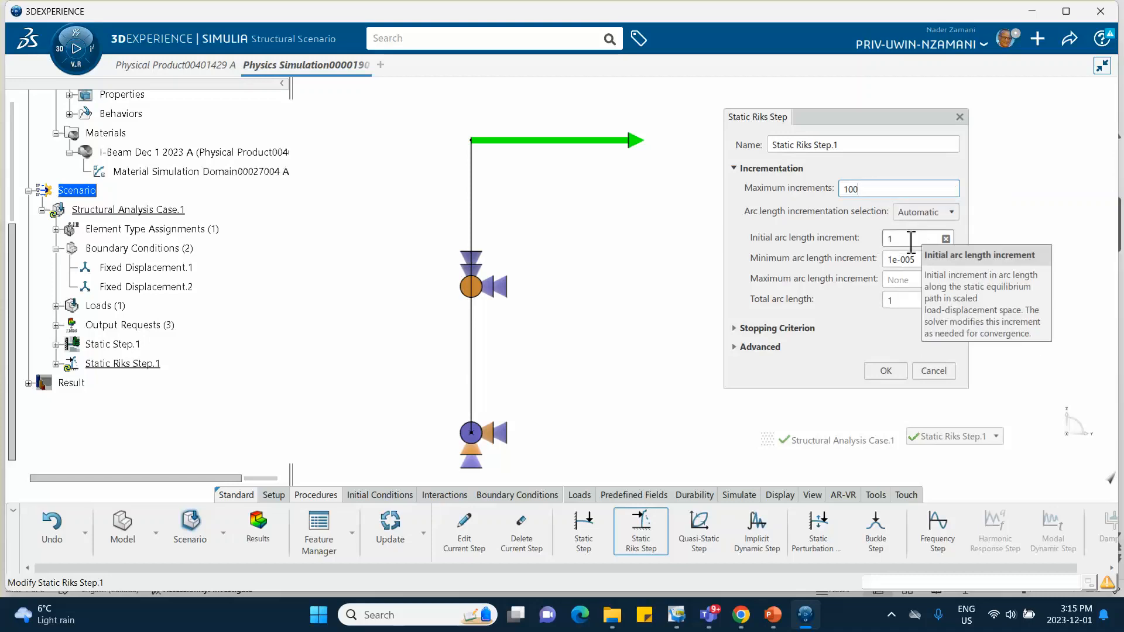
Set the Riks step's initial arc length increment to 0.01 and maximum arc length increment to 0.5, and accept the step.
double_click(911, 239)
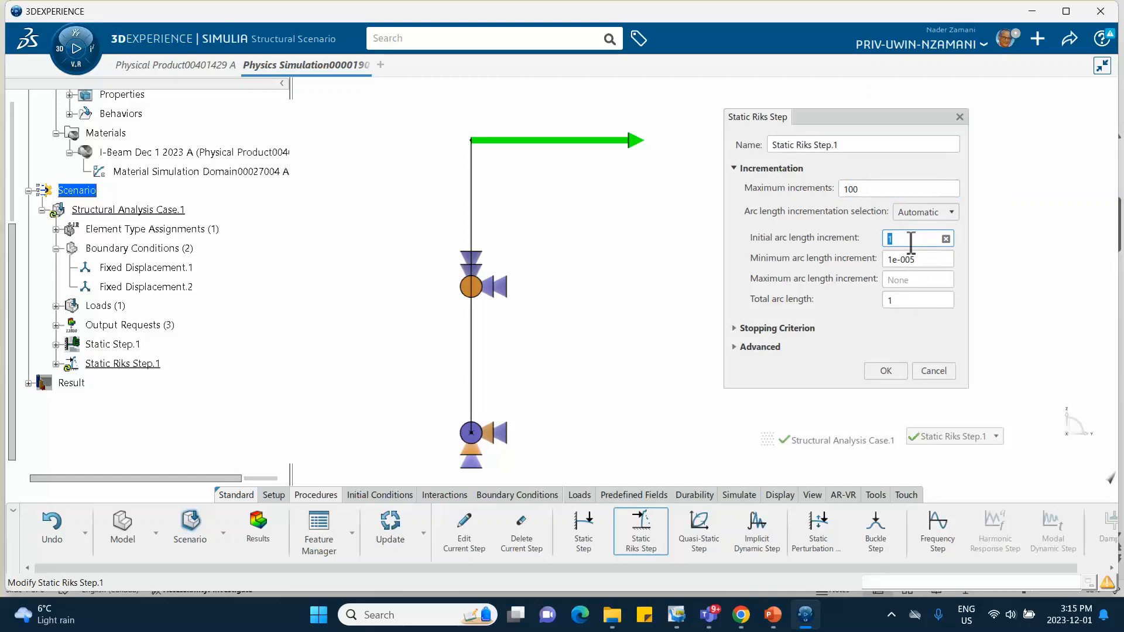
type("0")
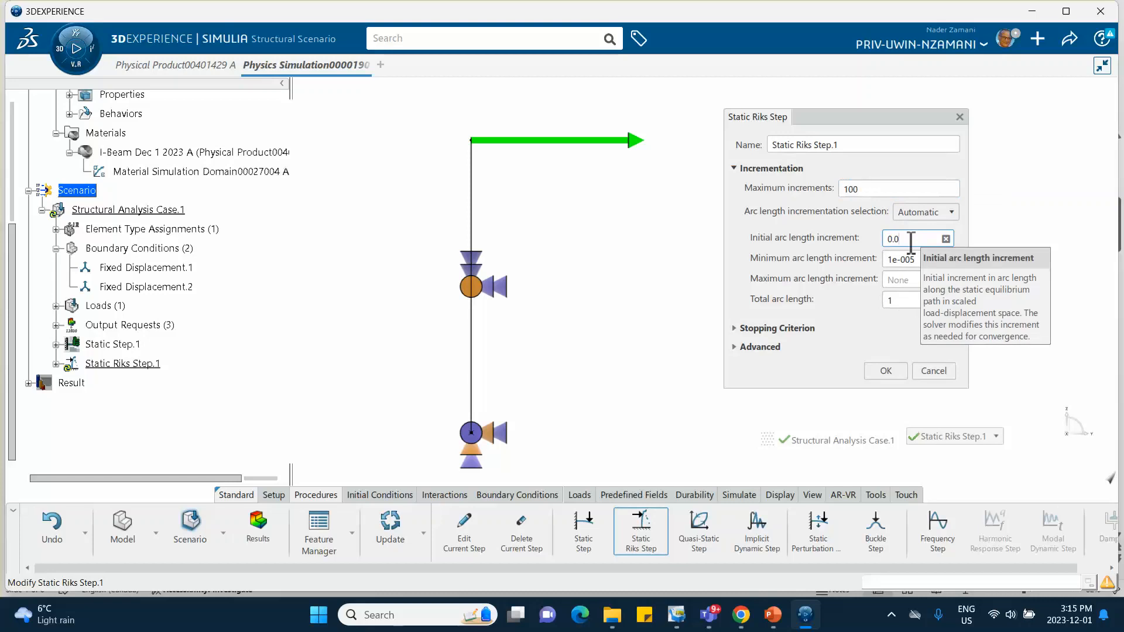
left_click(909, 280)
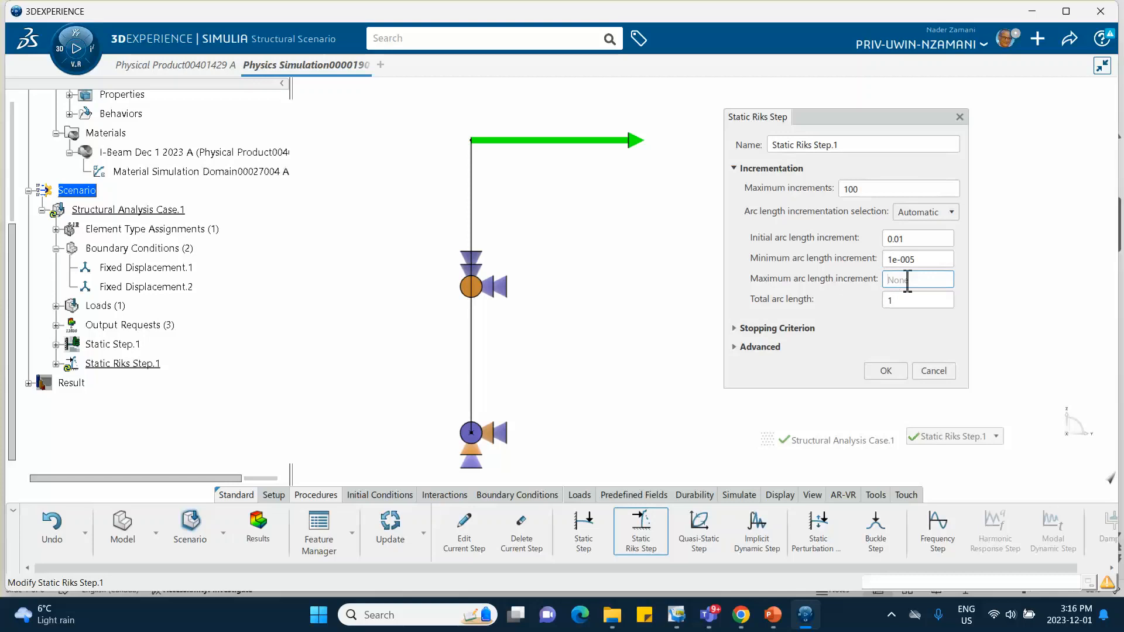
type(".5")
left_click(734, 328)
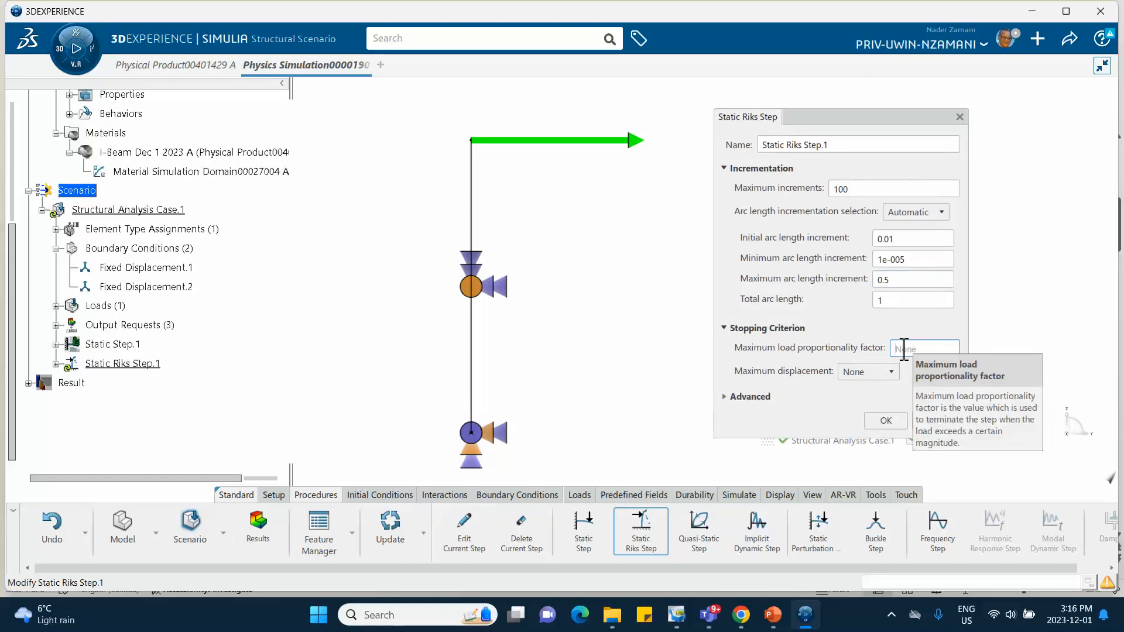
left_click(885, 421)
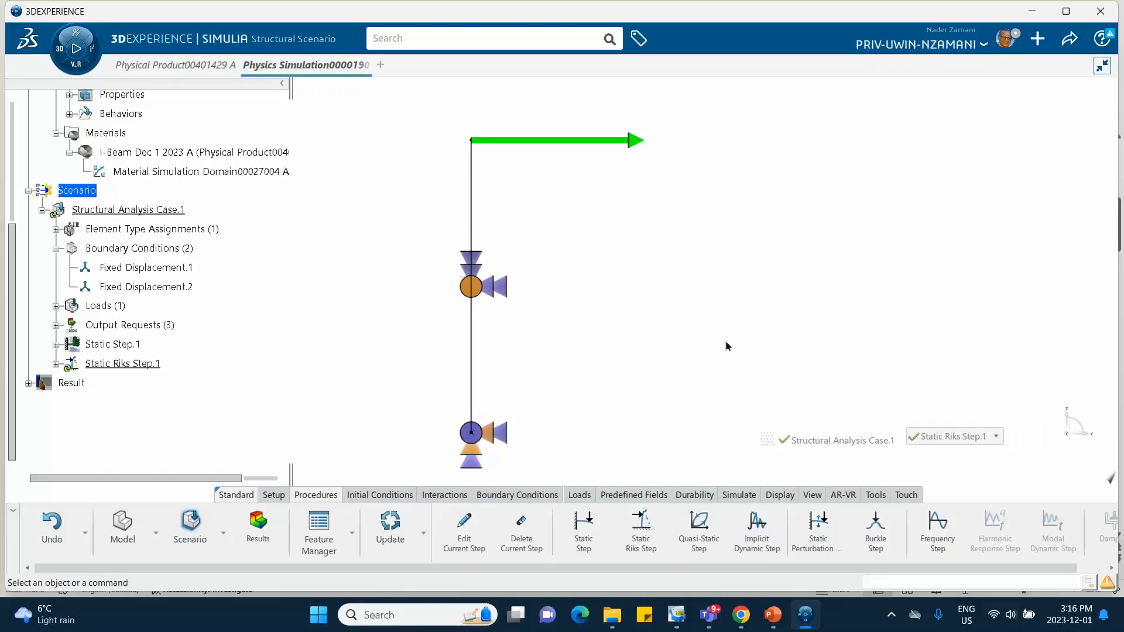
Add a force of -8e6 N in Z on the column's top vertex in Static Riks Step.1.
left_click(55, 364)
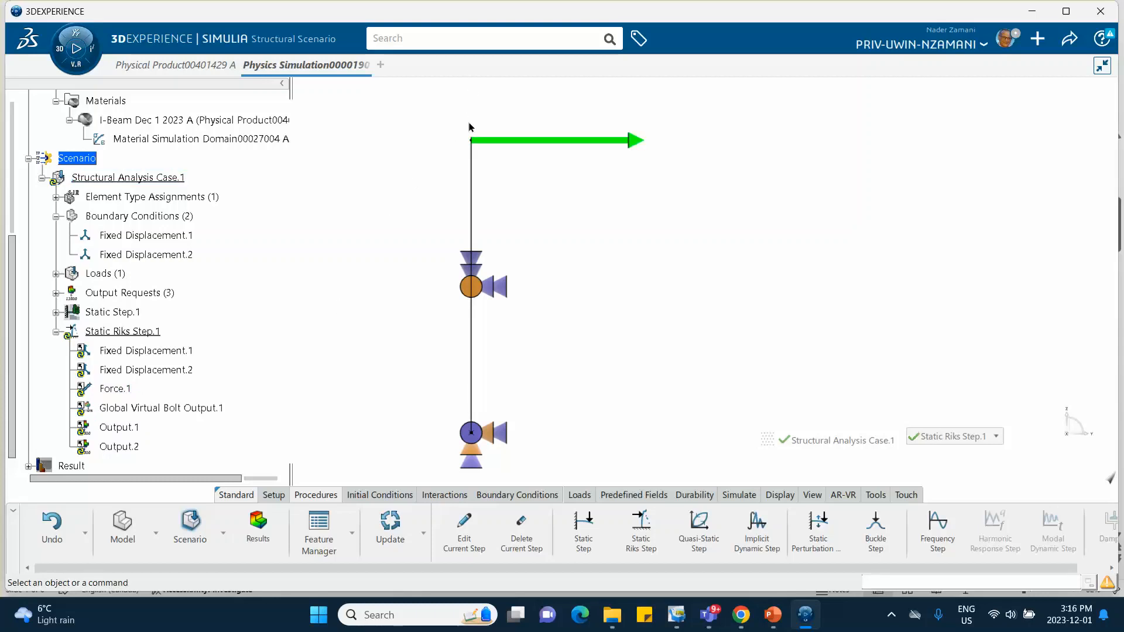
left_click(580, 494)
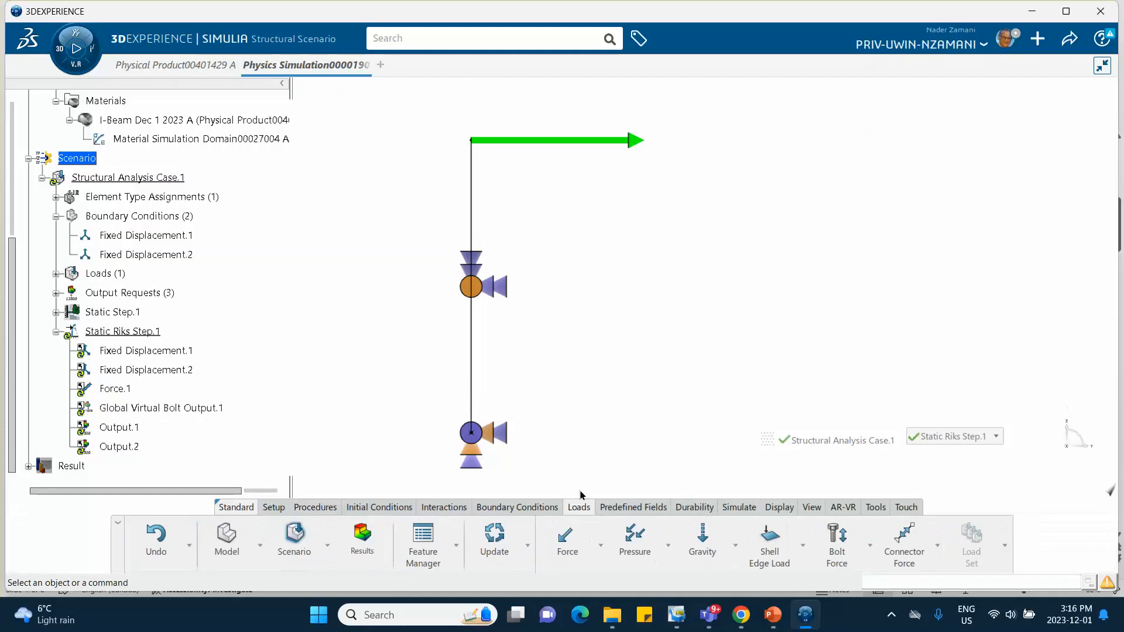
left_click(565, 543)
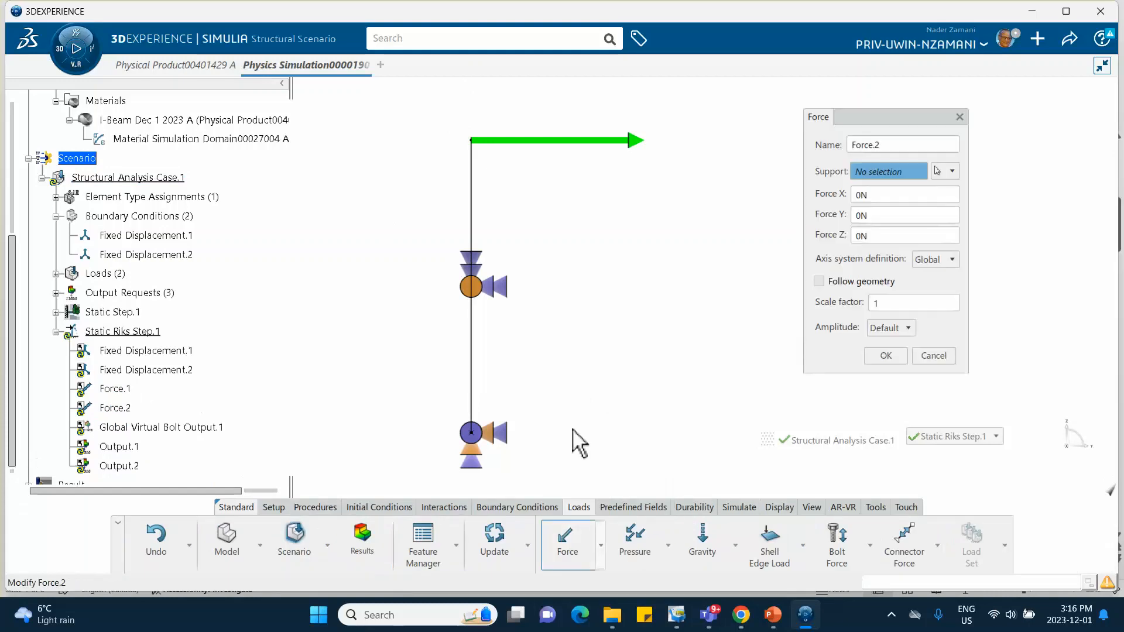
left_click(471, 143)
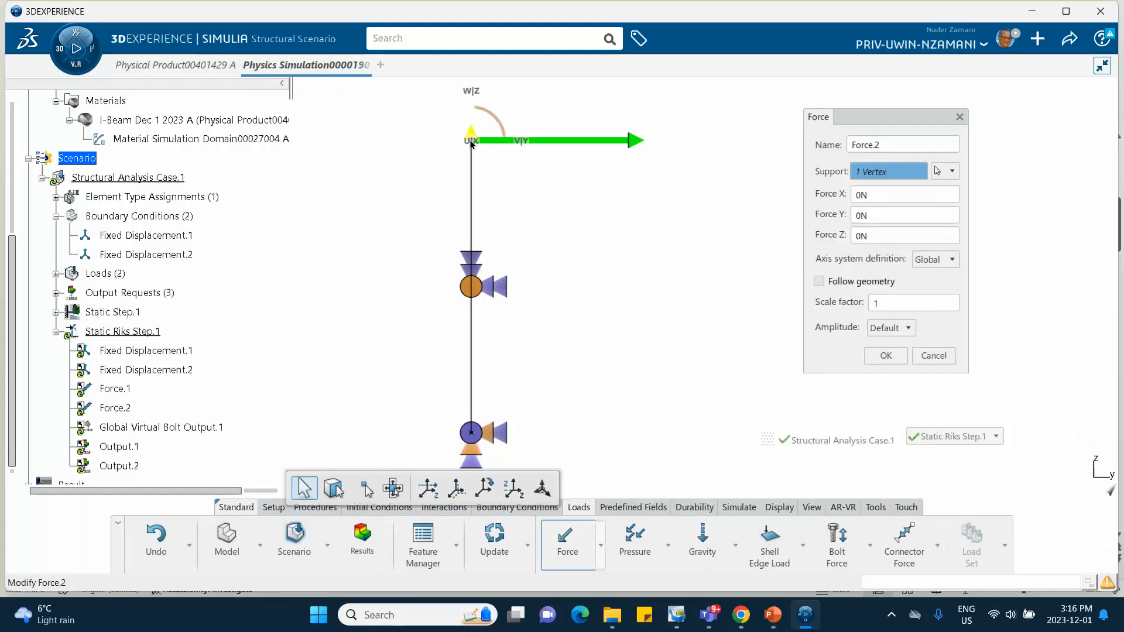
left_click(865, 235)
type("-8E")
type("6")
key("Return")
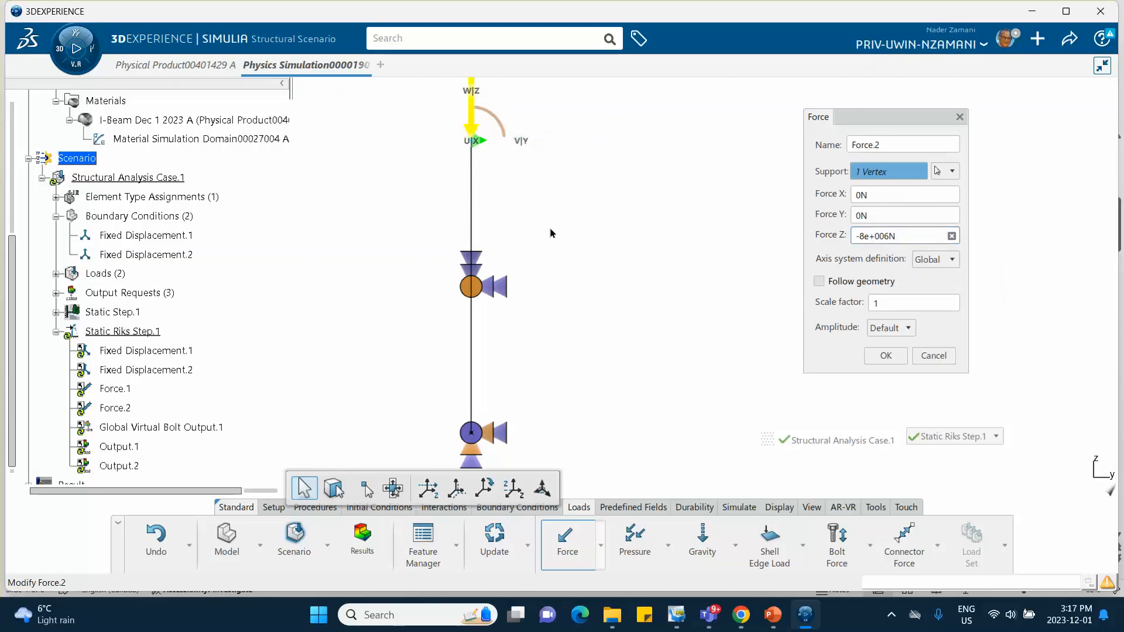
left_click(886, 355)
middle_click_drag(572, 173, 574, 243)
Switch to PowerPoint to review the reference load notes on slide 3, and return to 3DEXPERIENCE.
left_click(773, 614)
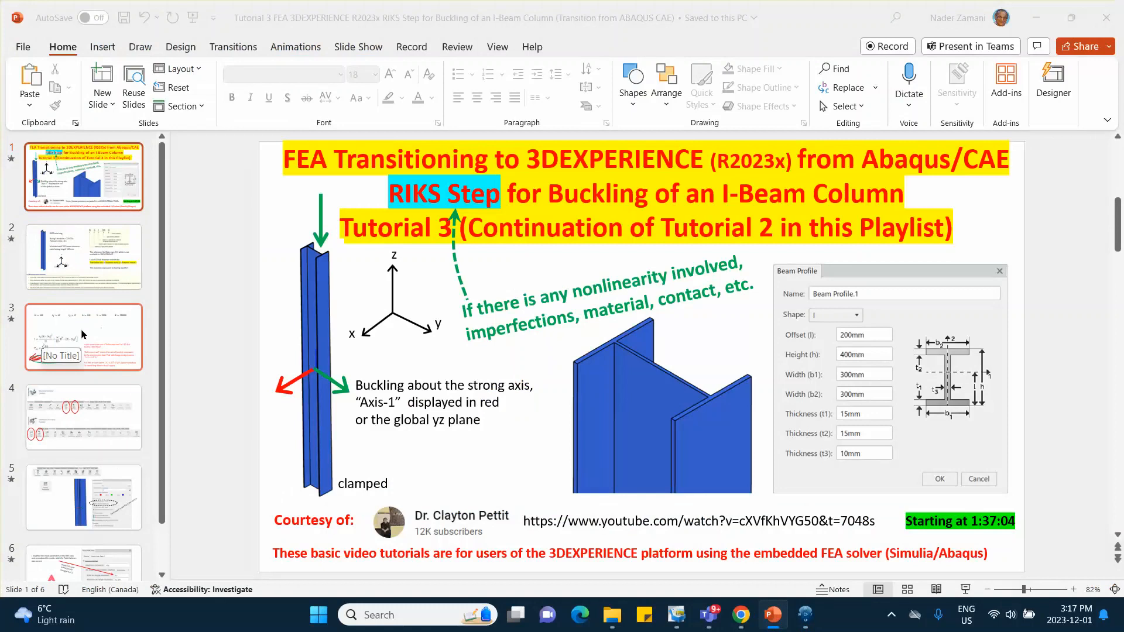
left_click(127, 338)
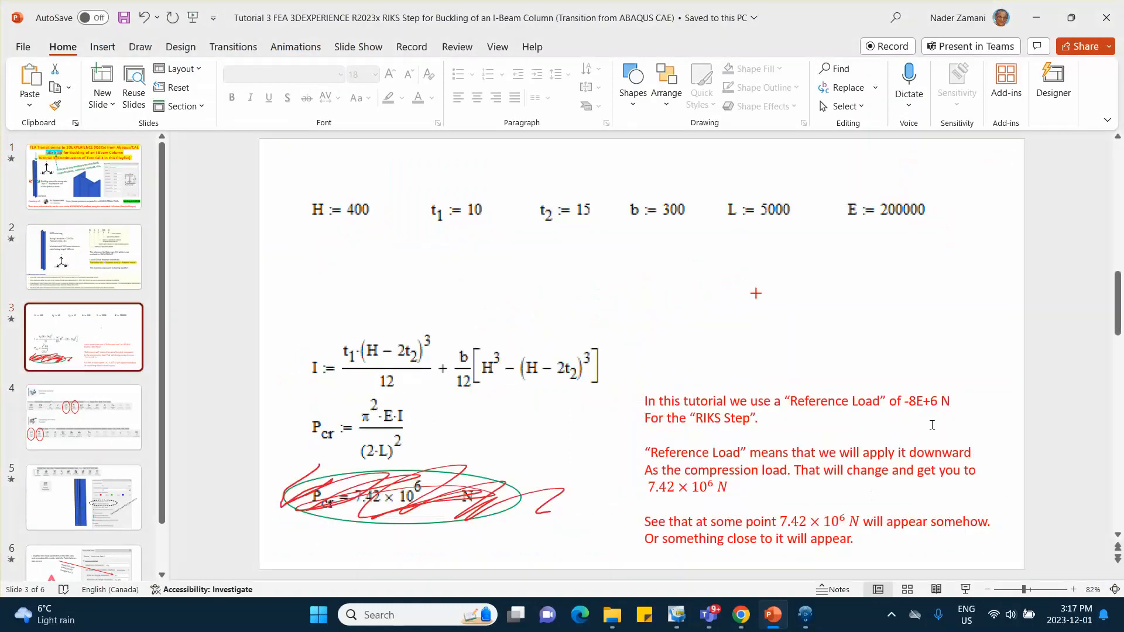
left_click(1037, 18)
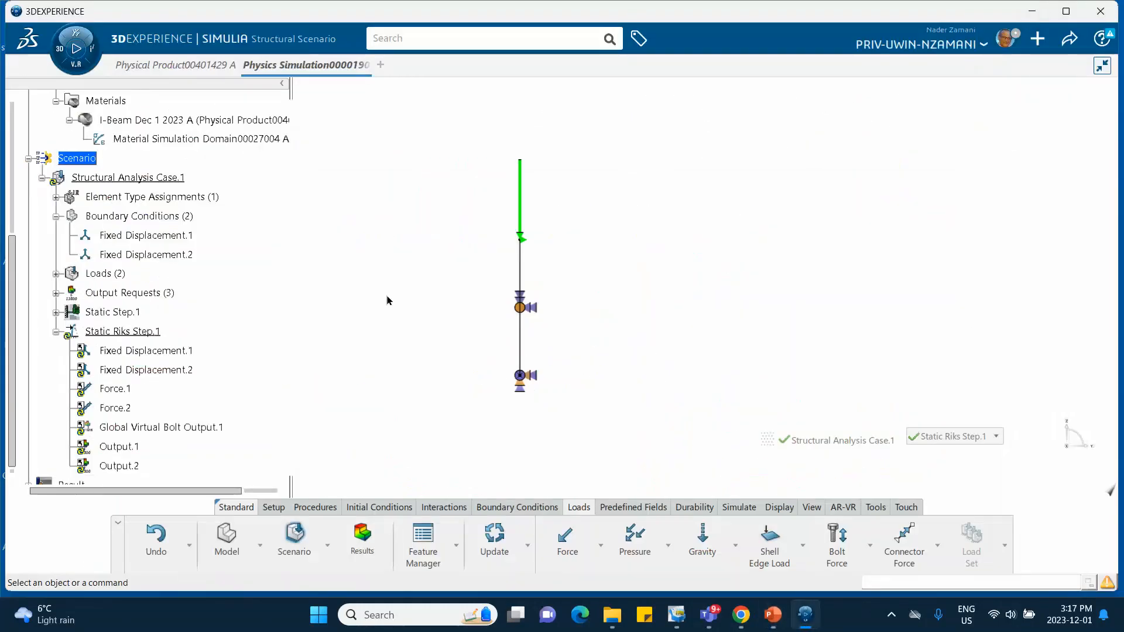
Save the physics simulation with the completed Riks step setup.
scroll(281, 316, "down", 5)
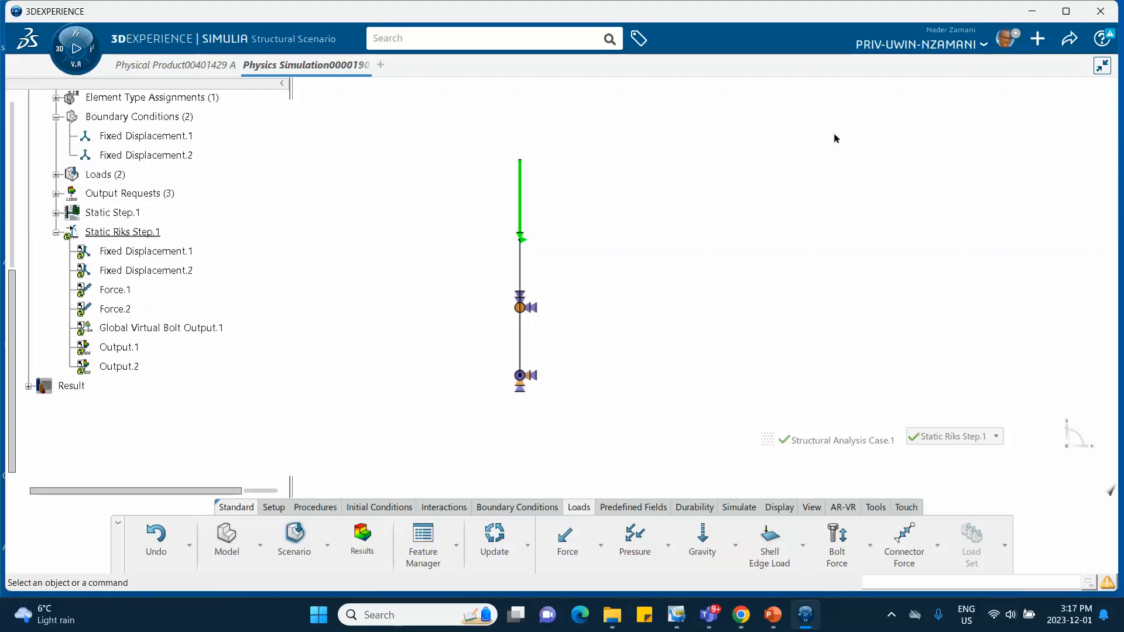
left_click(1069, 40)
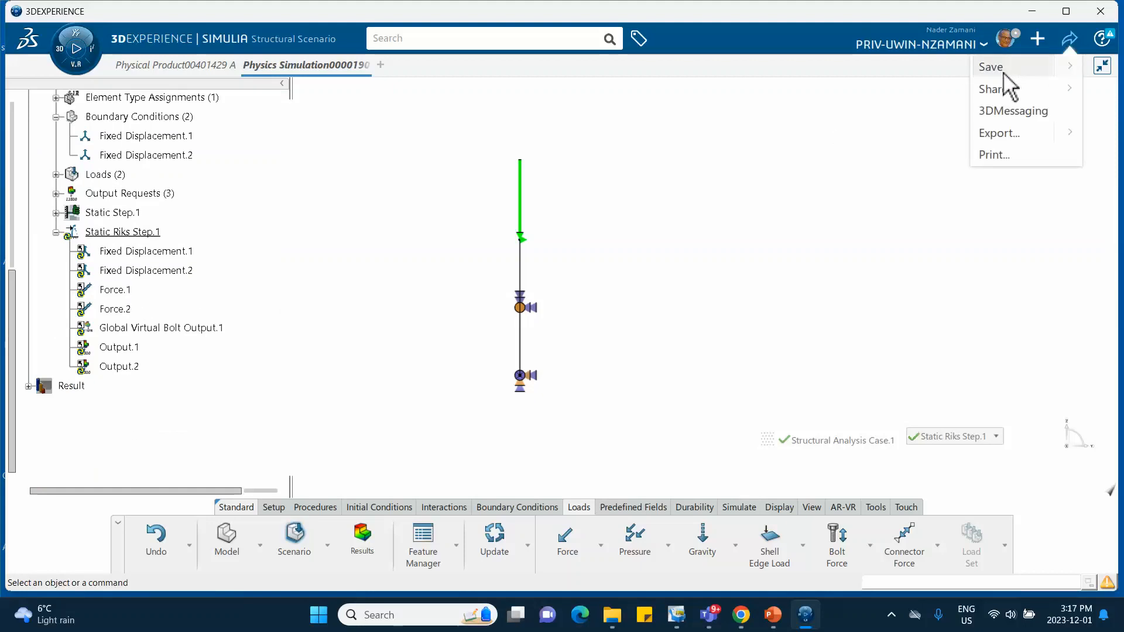
left_click(1002, 68)
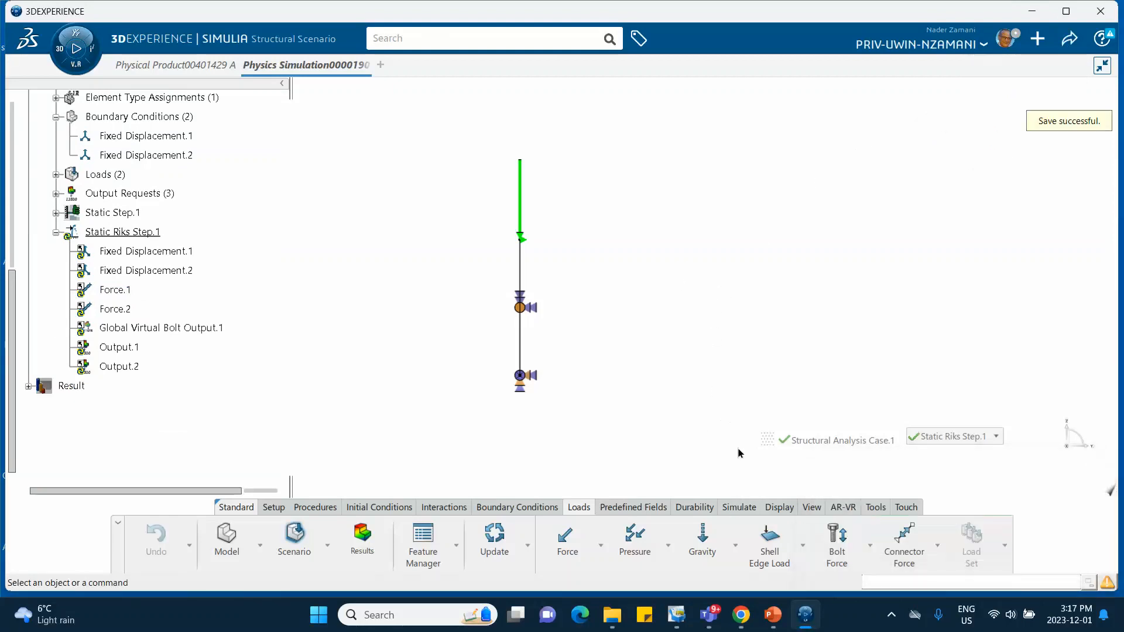
Run the model and scenario checks, followed by the simulation checks on Structural Analysis Case.1 with 4 cores, local interactive.
left_click(739, 508)
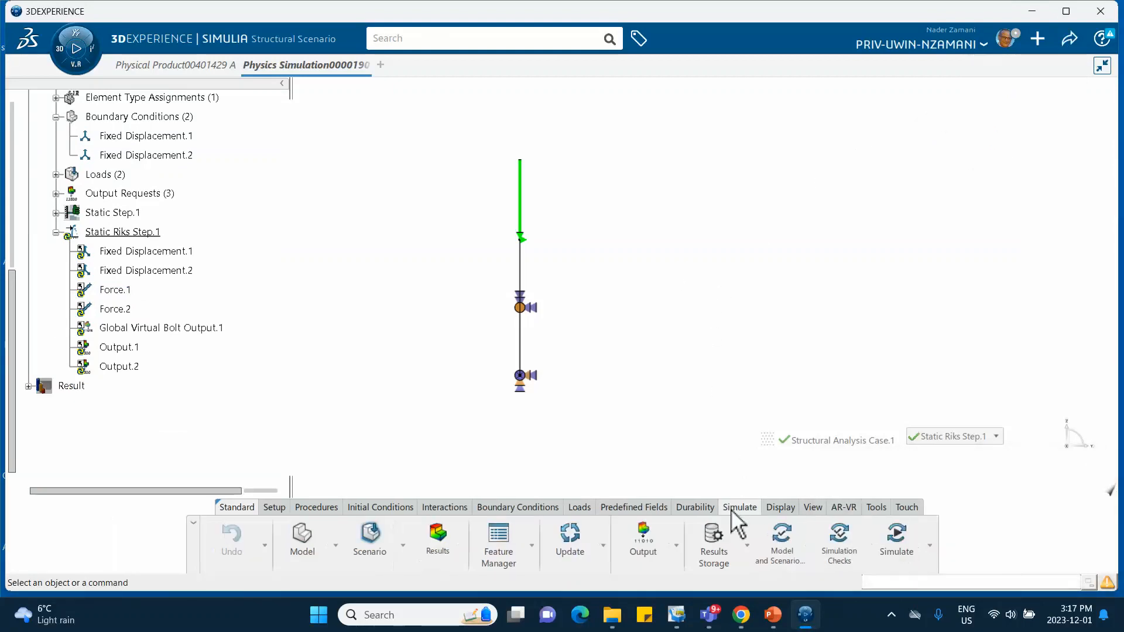
left_click(783, 540)
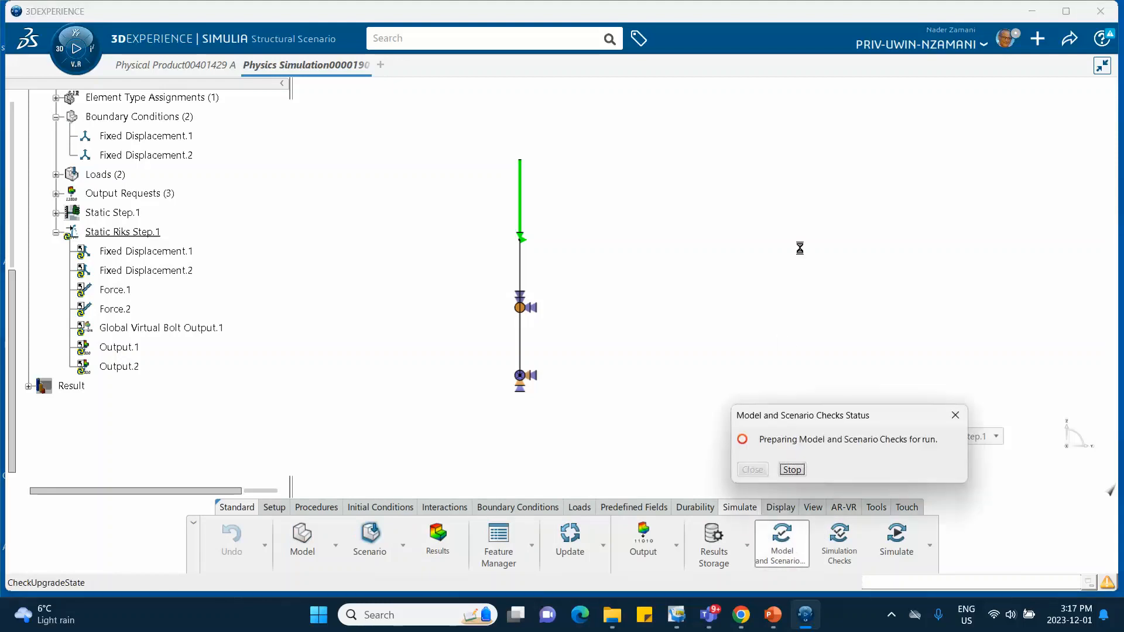
left_click(752, 469)
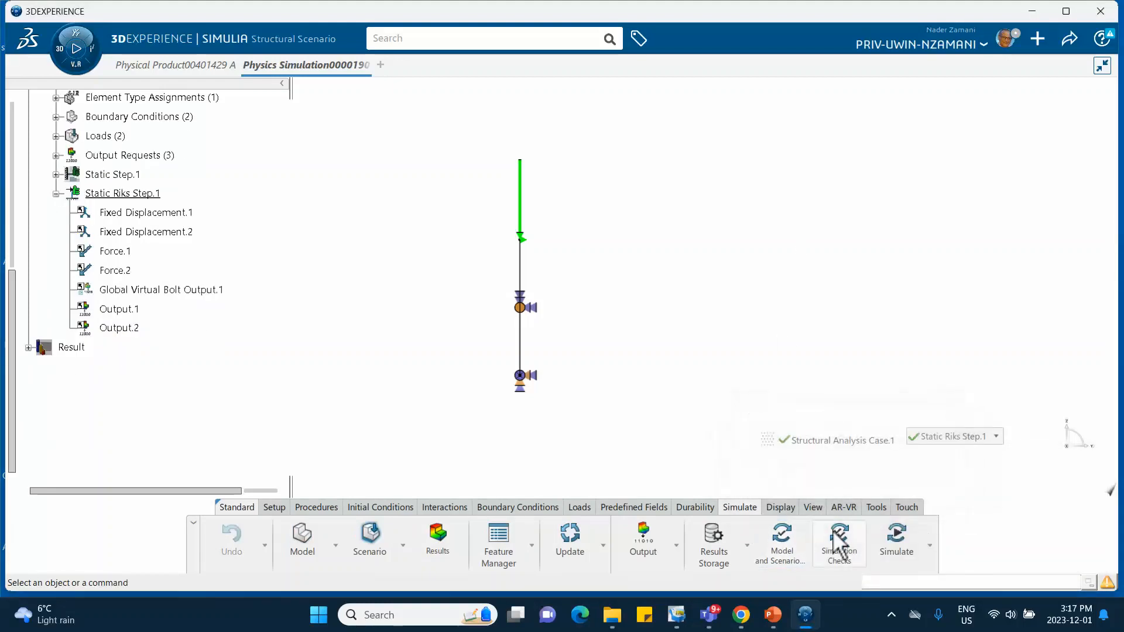
left_click(841, 553)
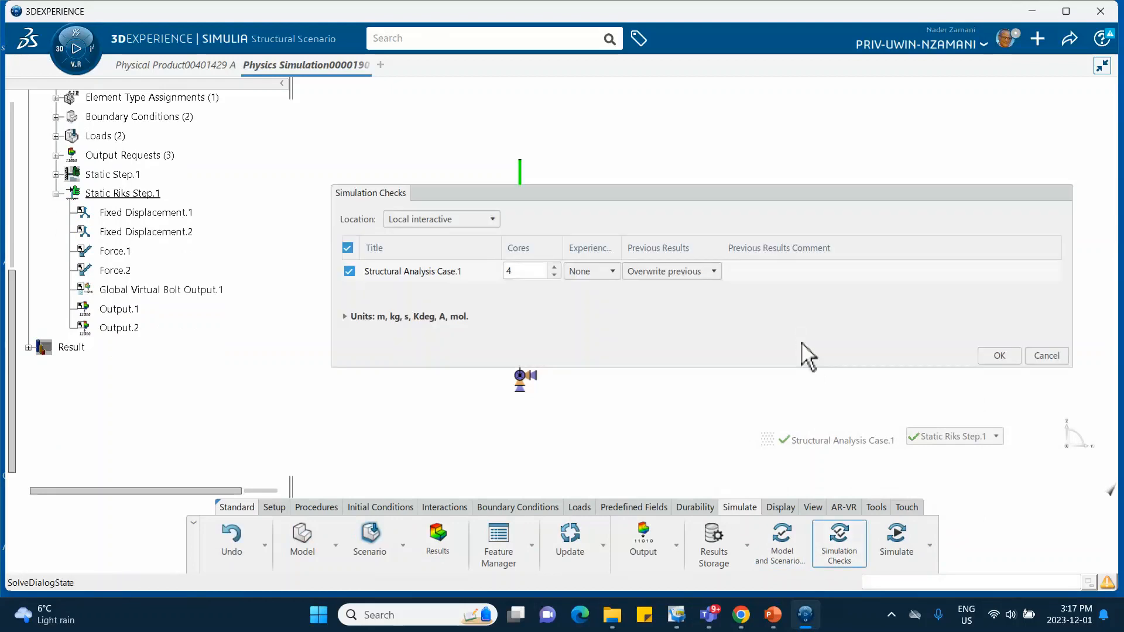
left_click(997, 356)
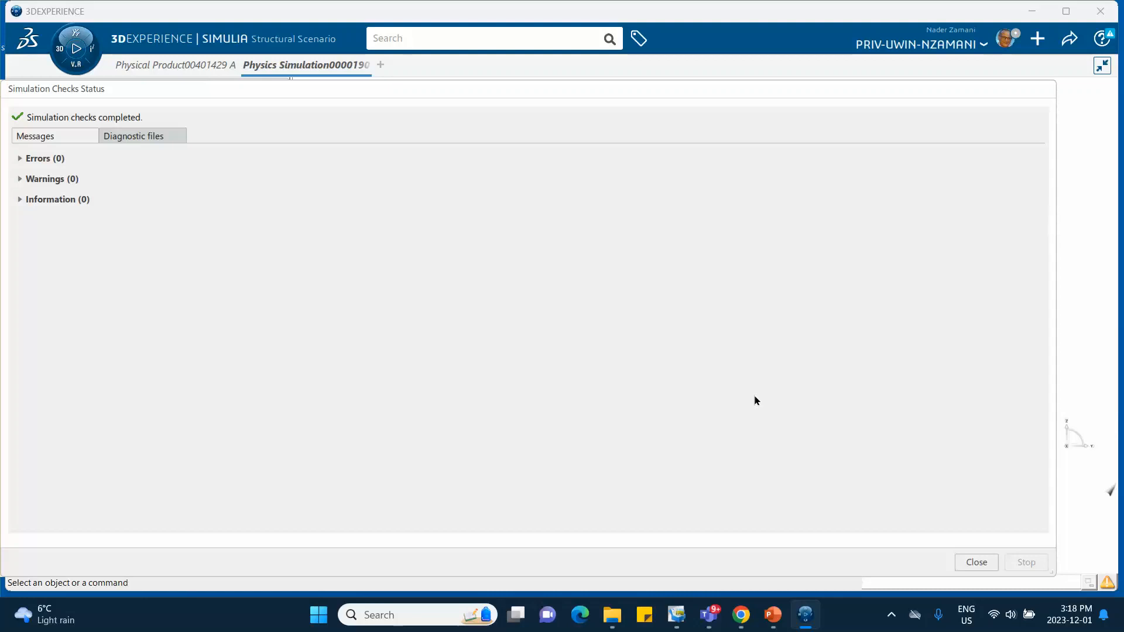
left_click(977, 563)
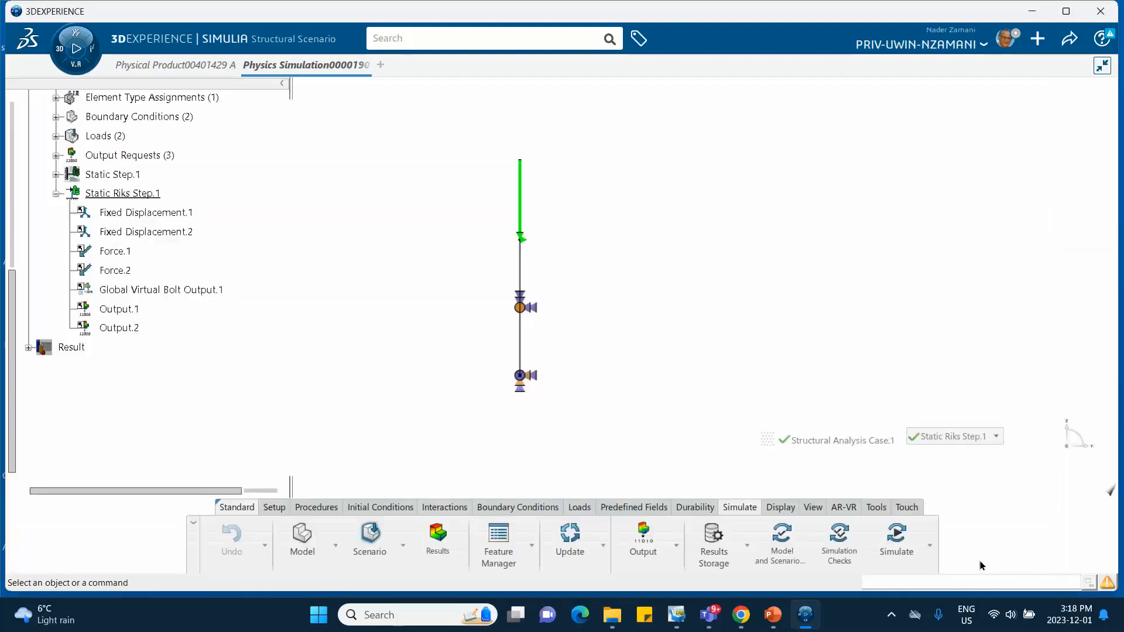
Simulate Structural Analysis Case.1 locally in interactive mode with 4 cores, overwriting previous results, and dismiss the status report.
left_click(896, 541)
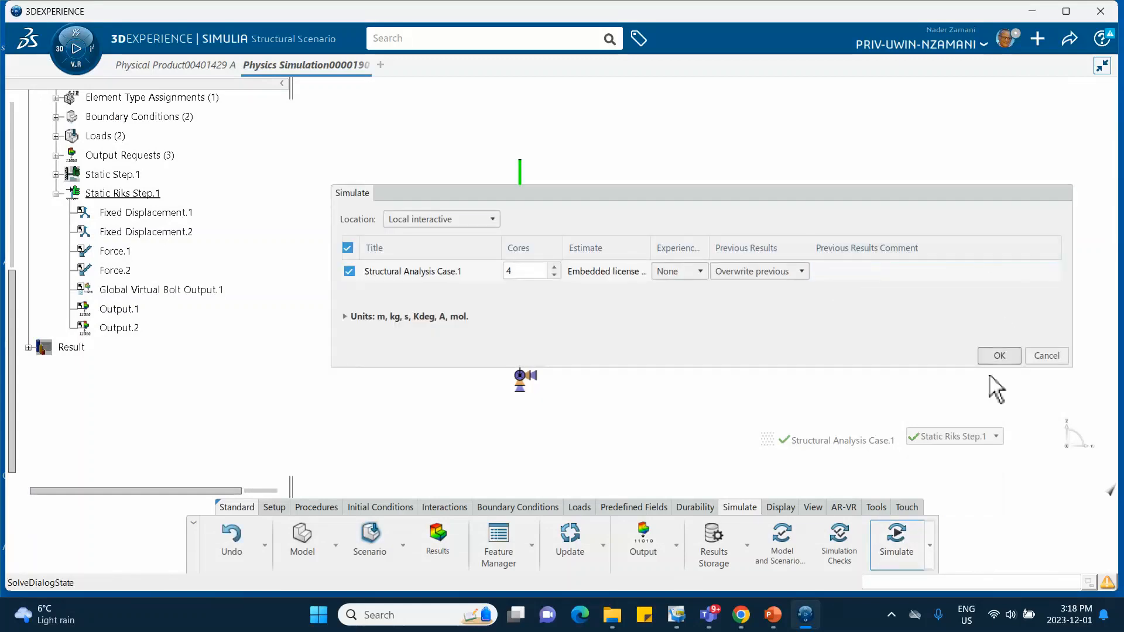
left_click(1000, 357)
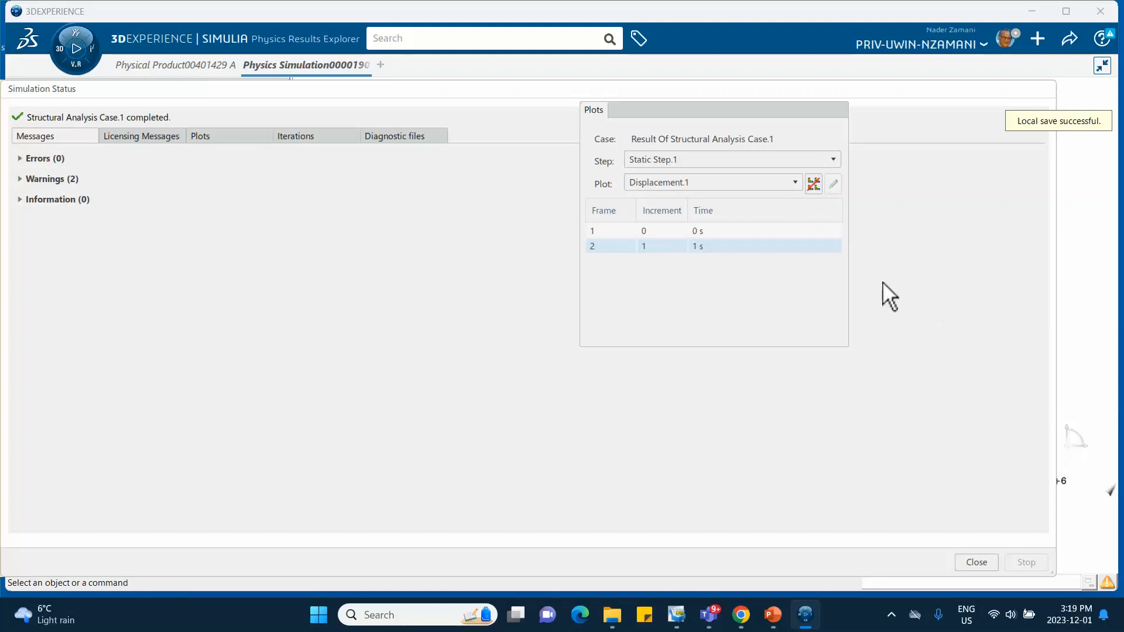
left_click(981, 564)
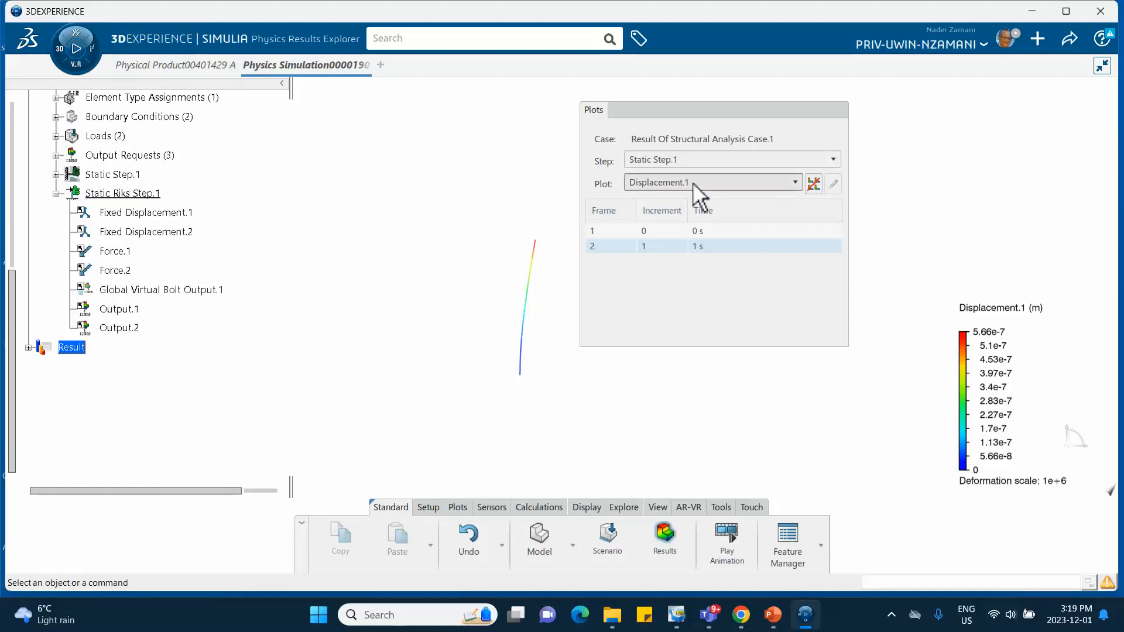
Show the Displacement.1 plot for Static Riks Step.1 and set its deformation scale factor to 1.
left_click(684, 163)
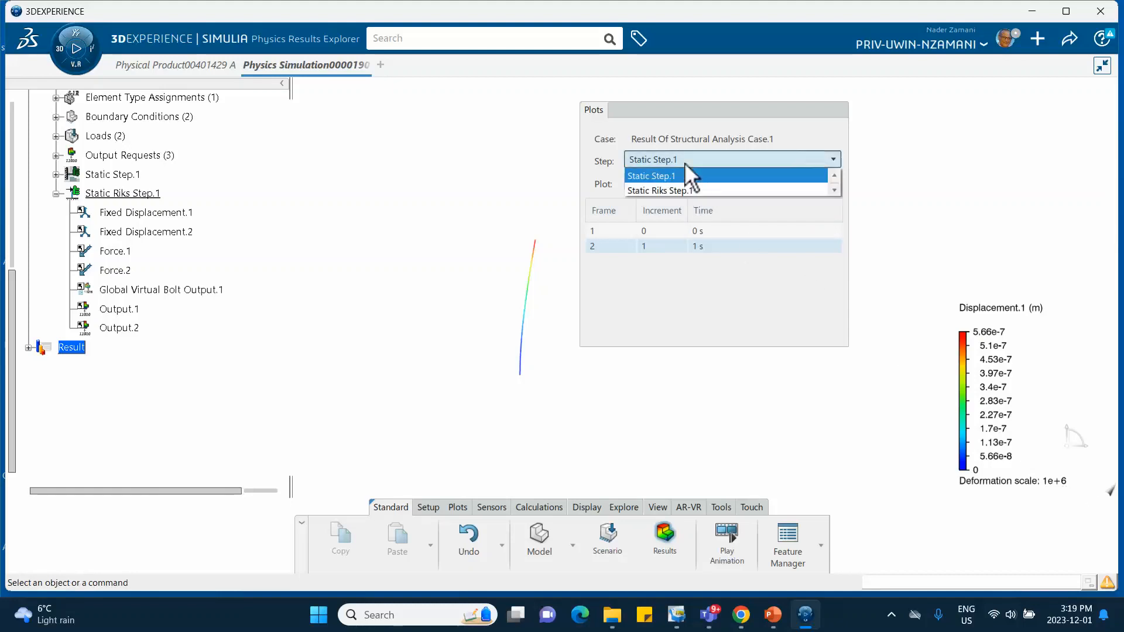
left_click(682, 190)
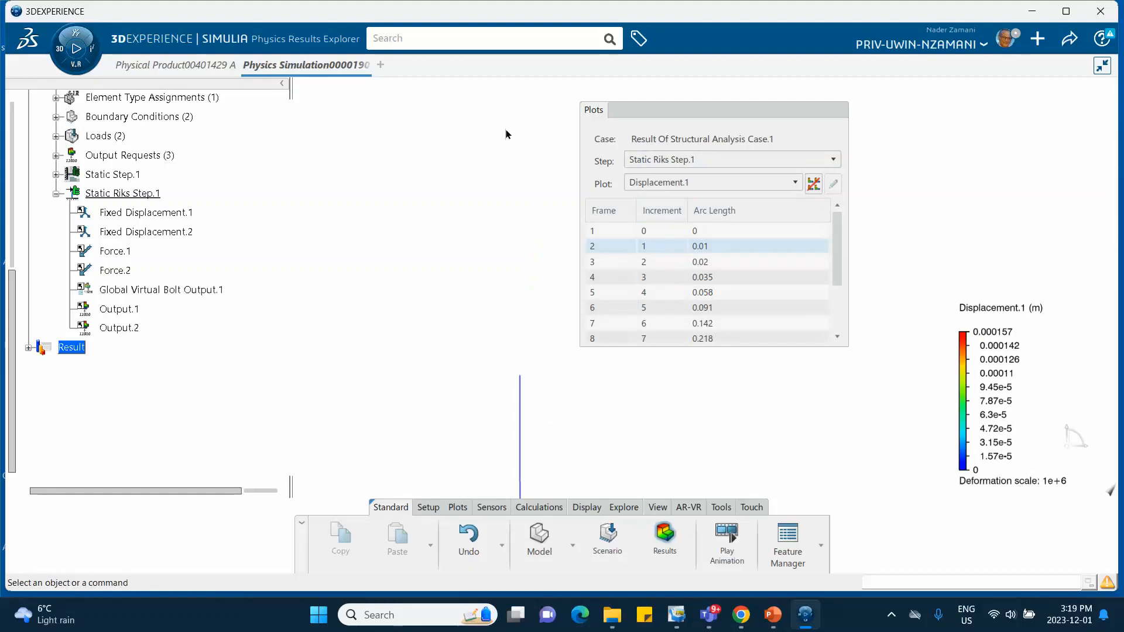
double_click(520, 440)
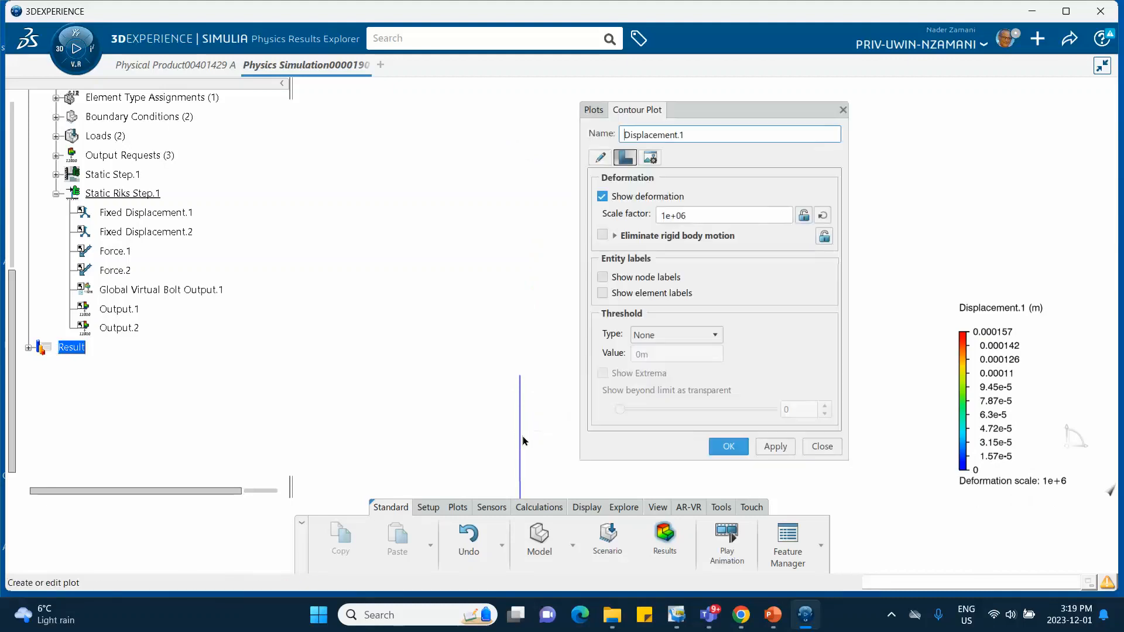
triple_click(692, 218)
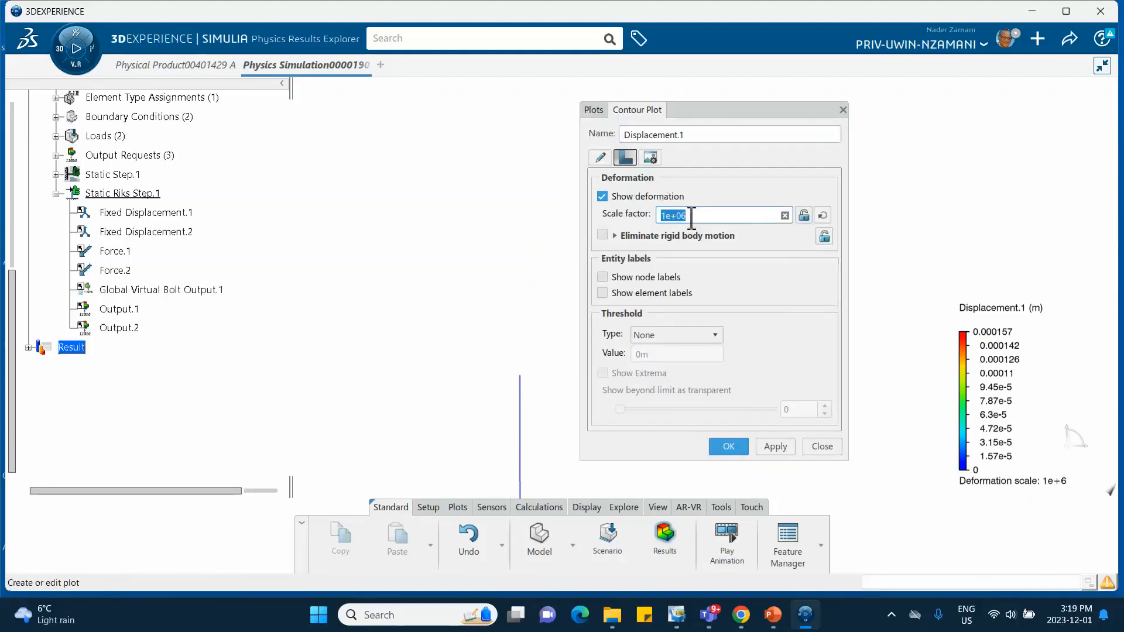
type("1")
left_click(732, 447)
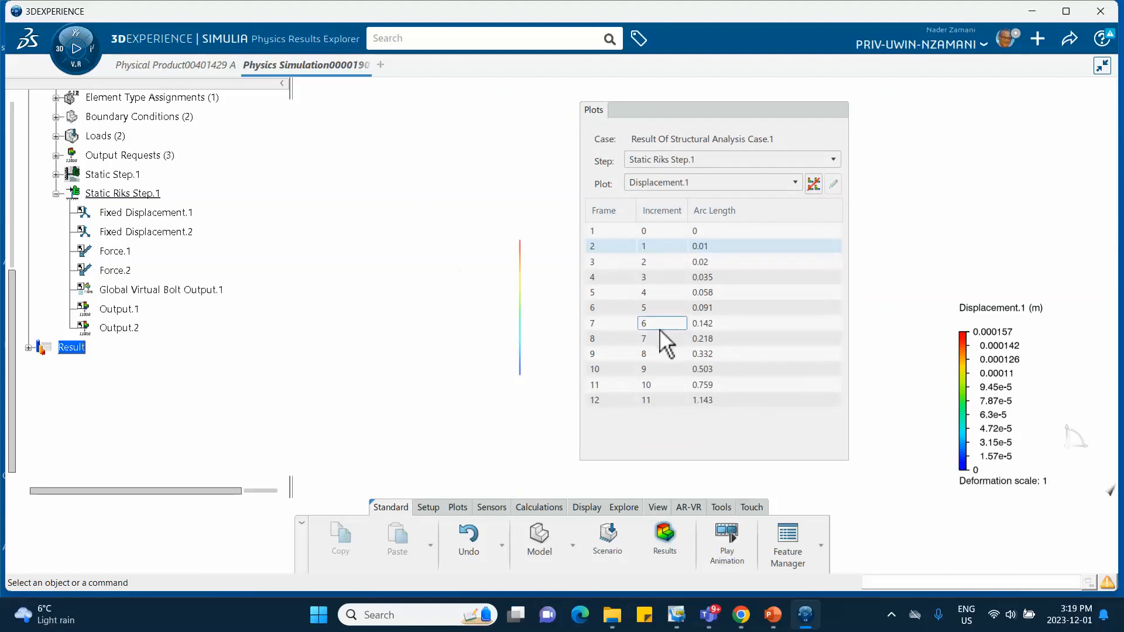
Display frame 12 of the Riks step's displacement plot and probe the displacement at the column's top end.
left_click(630, 403)
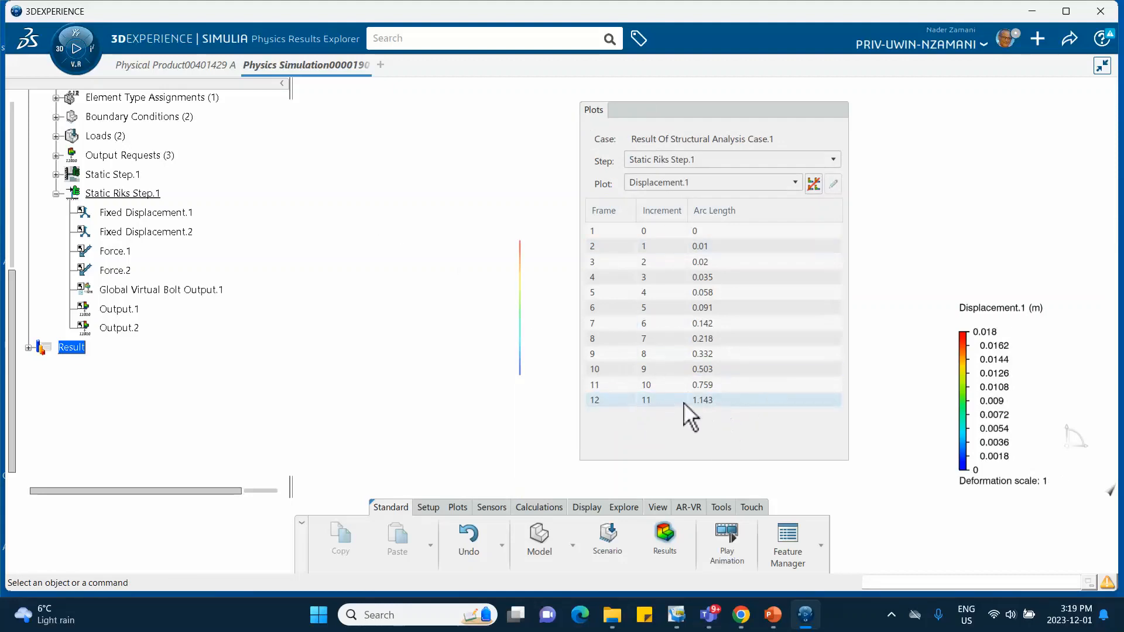
middle_click_drag(474, 258, 404, 248)
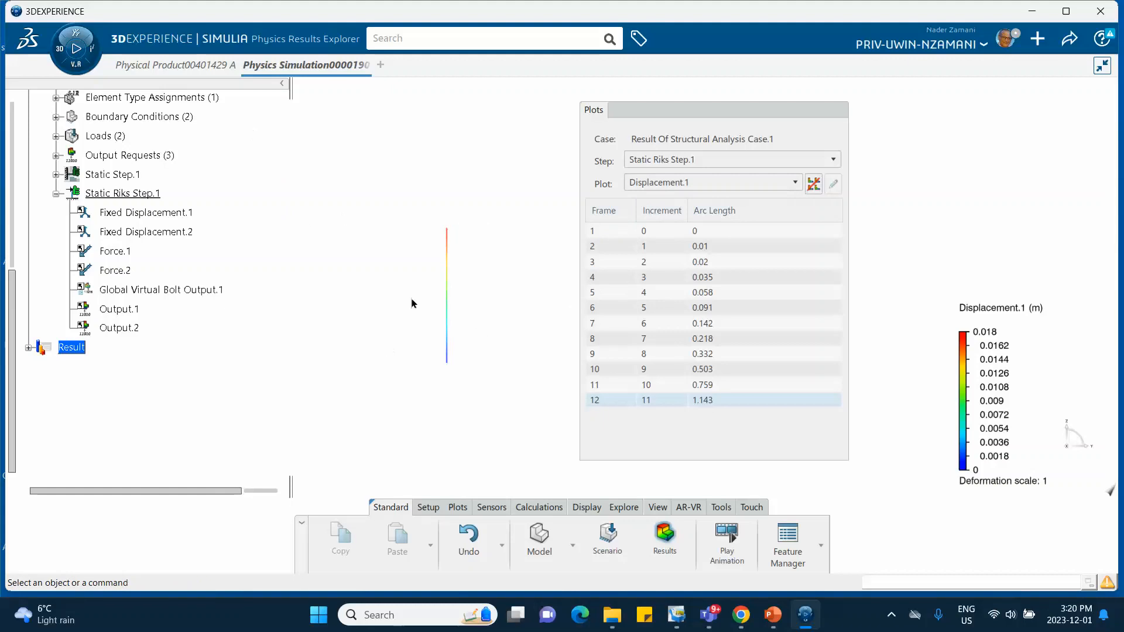
mouse_move(449, 230)
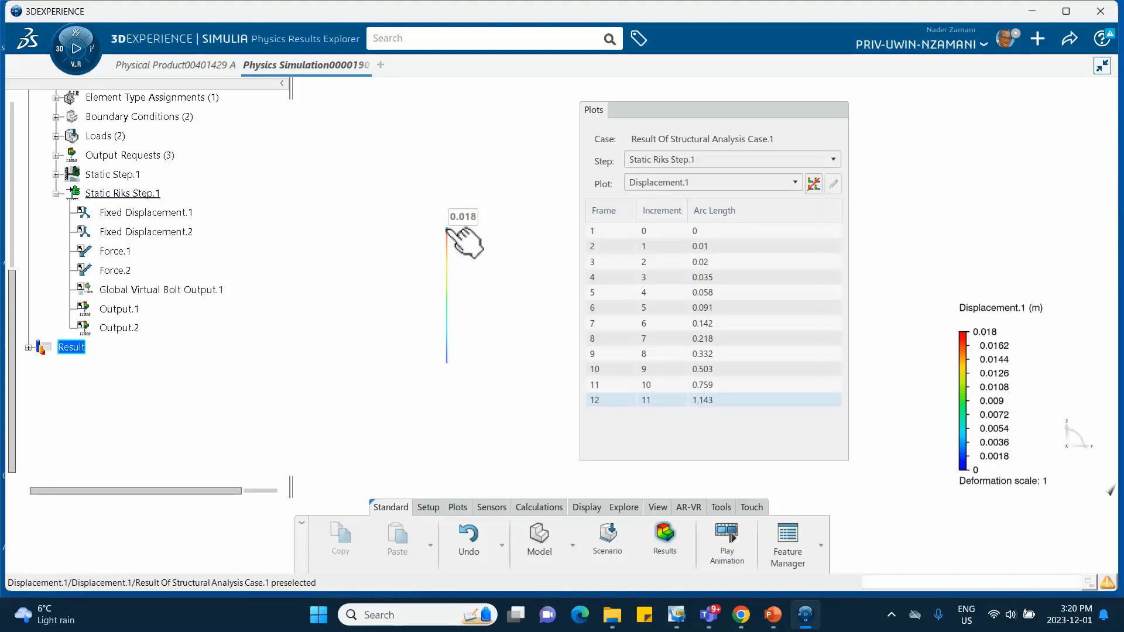
Deactivate the Displacement.1 field plot of Structural Analysis Case.1 so the undeformed model is displayed.
left_click(458, 508)
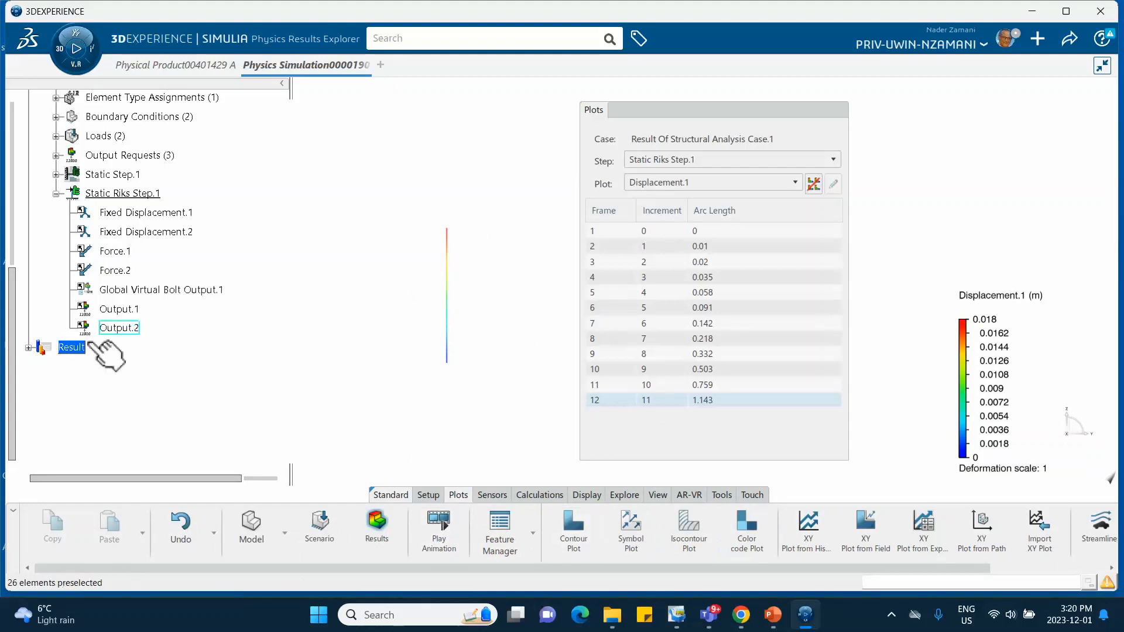
left_click(28, 348)
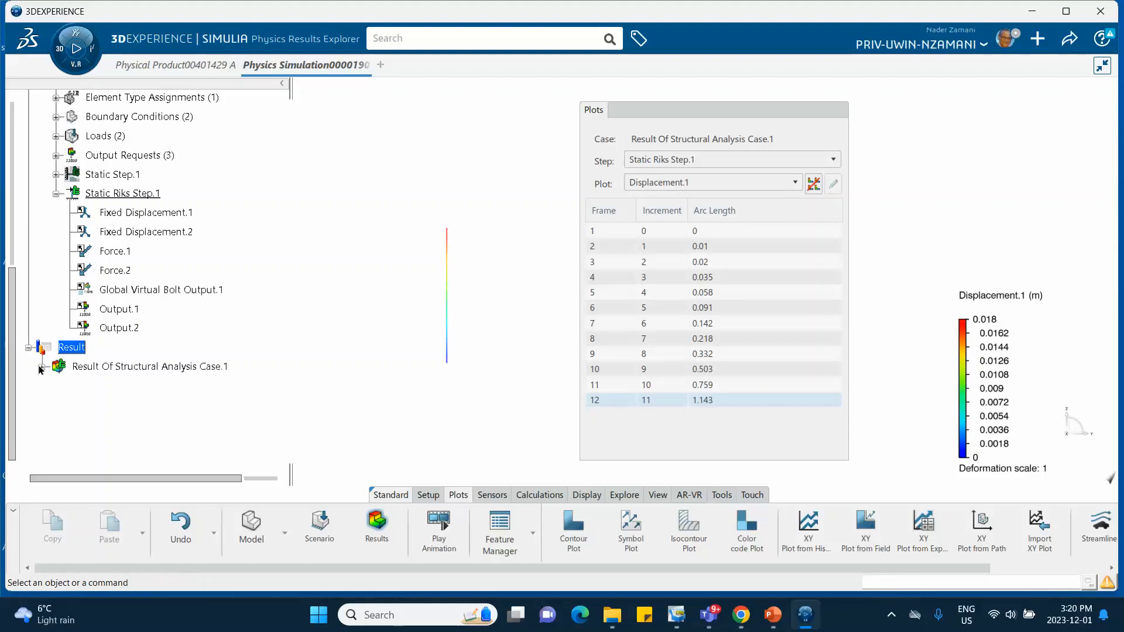
left_click(41, 367)
scroll(151, 296, "down", 2)
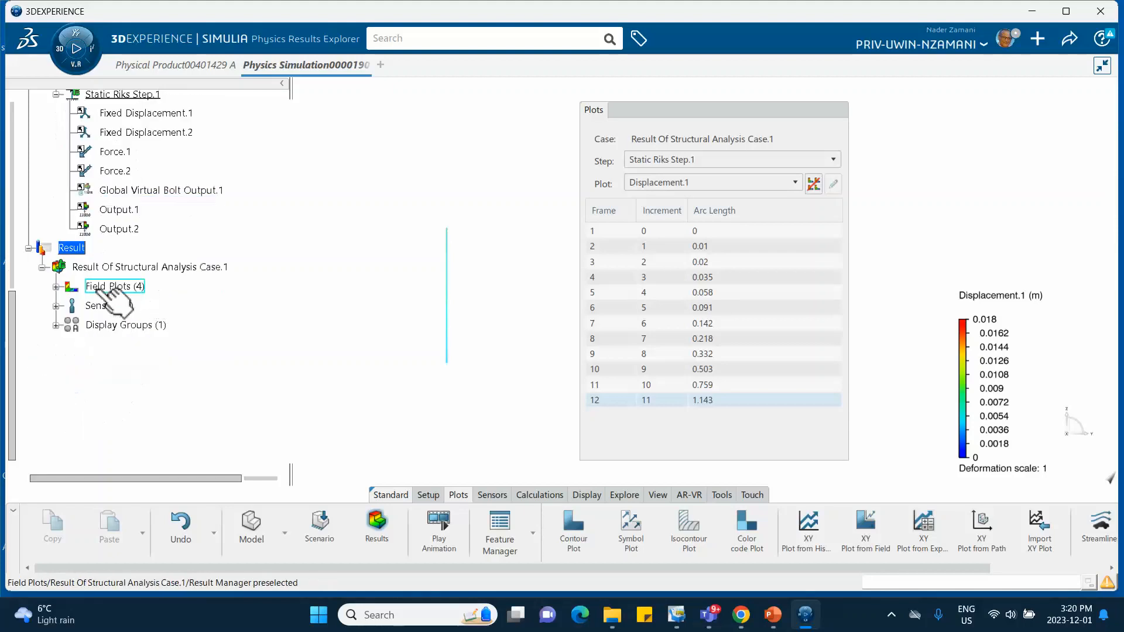
left_click(56, 287)
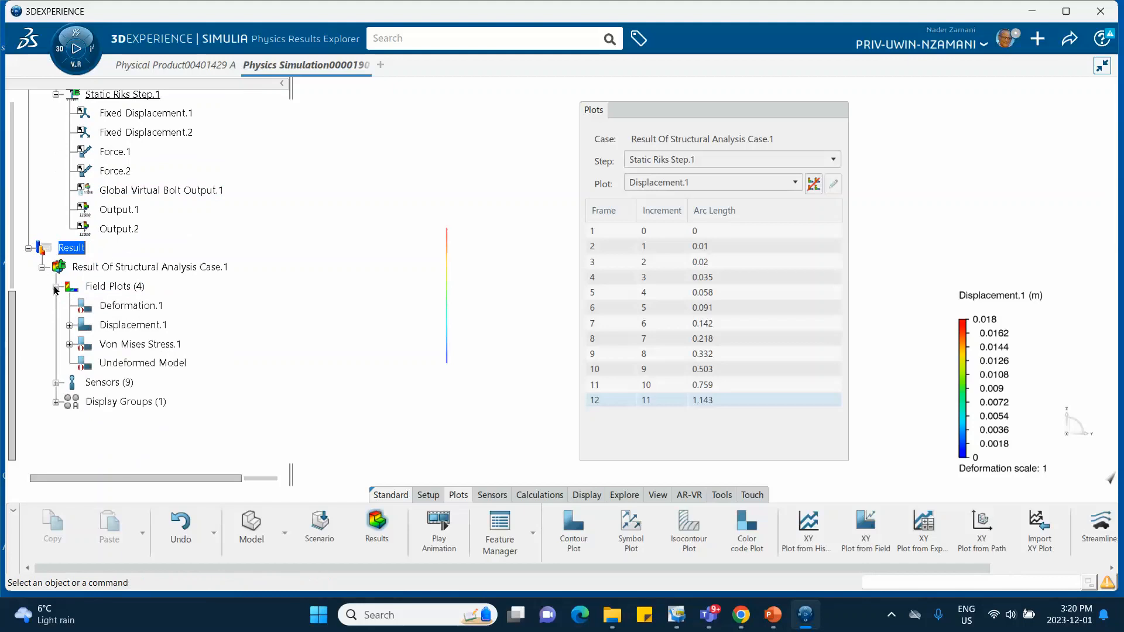
left_click(143, 326)
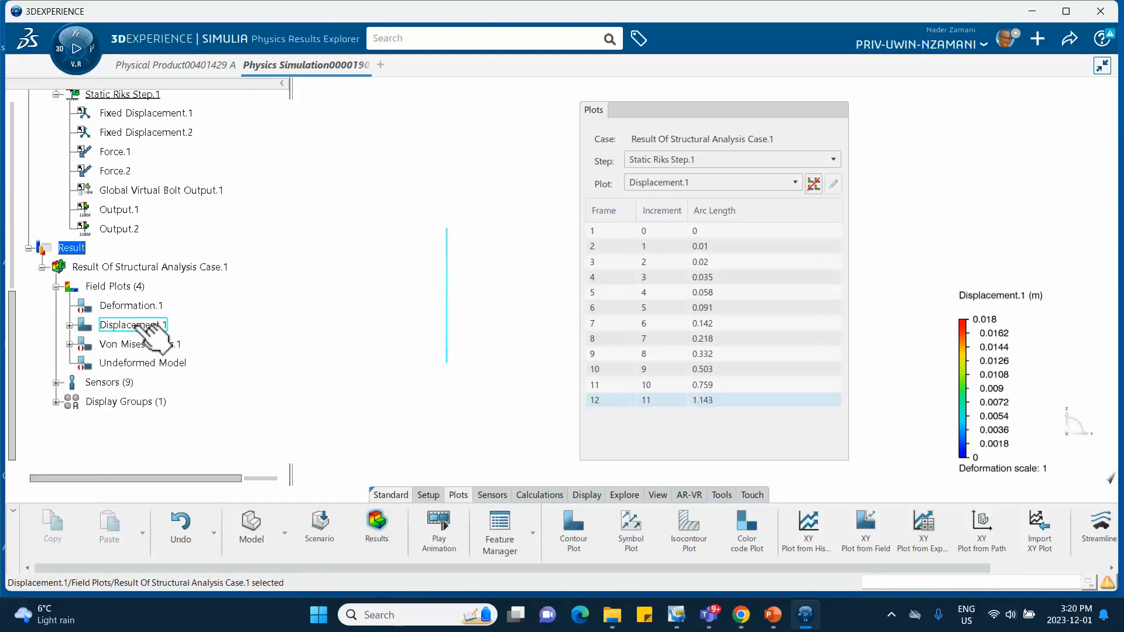
right_click(134, 327)
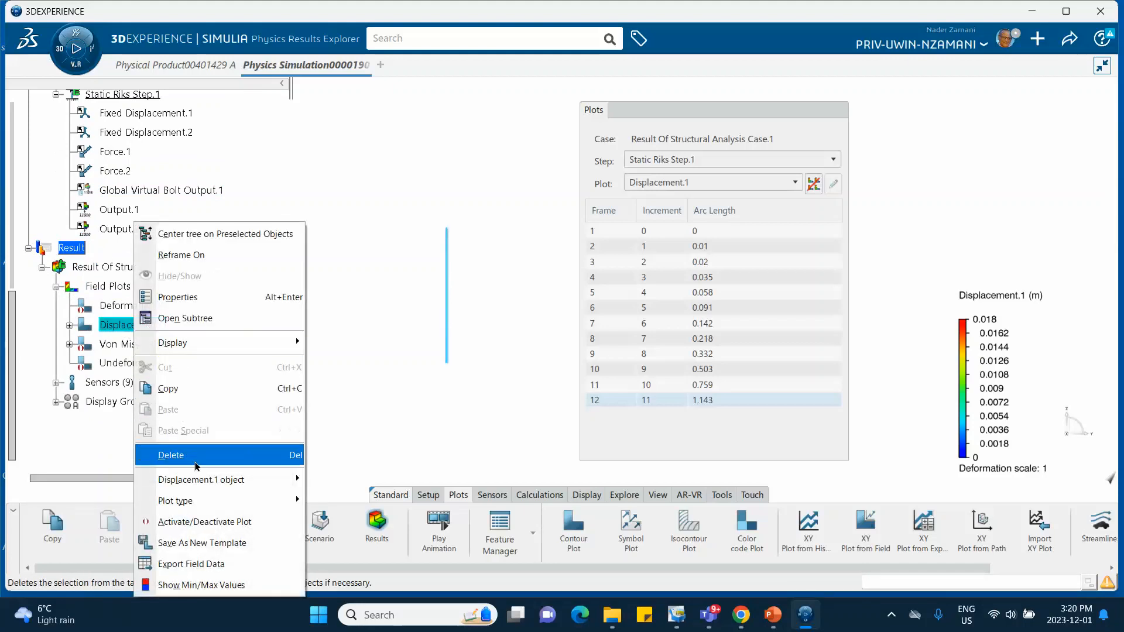
left_click(195, 522)
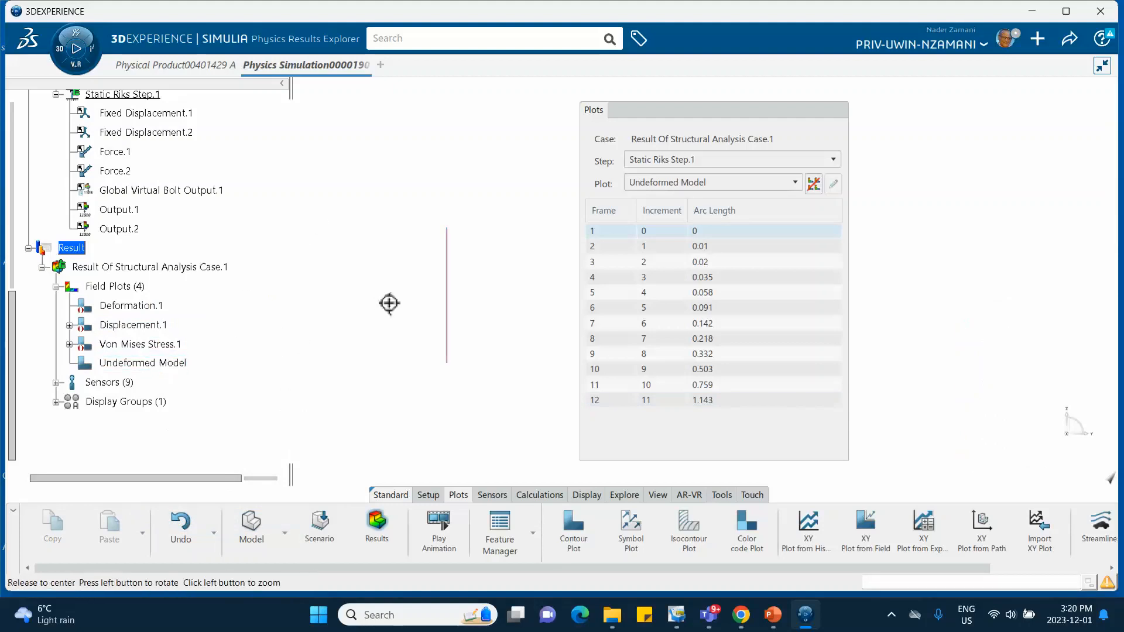
Start an XY plot from field at the column's top end point and check the picked point's coordinates.
middle_click_drag(397, 243, 457, 258)
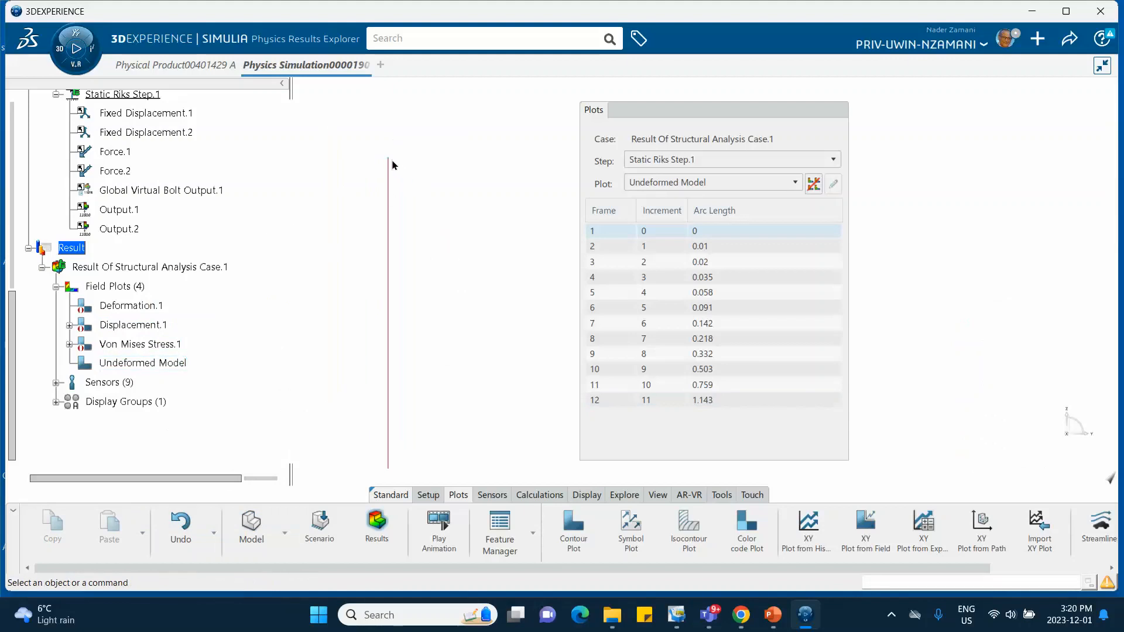
middle_click_drag(336, 250, 355, 217)
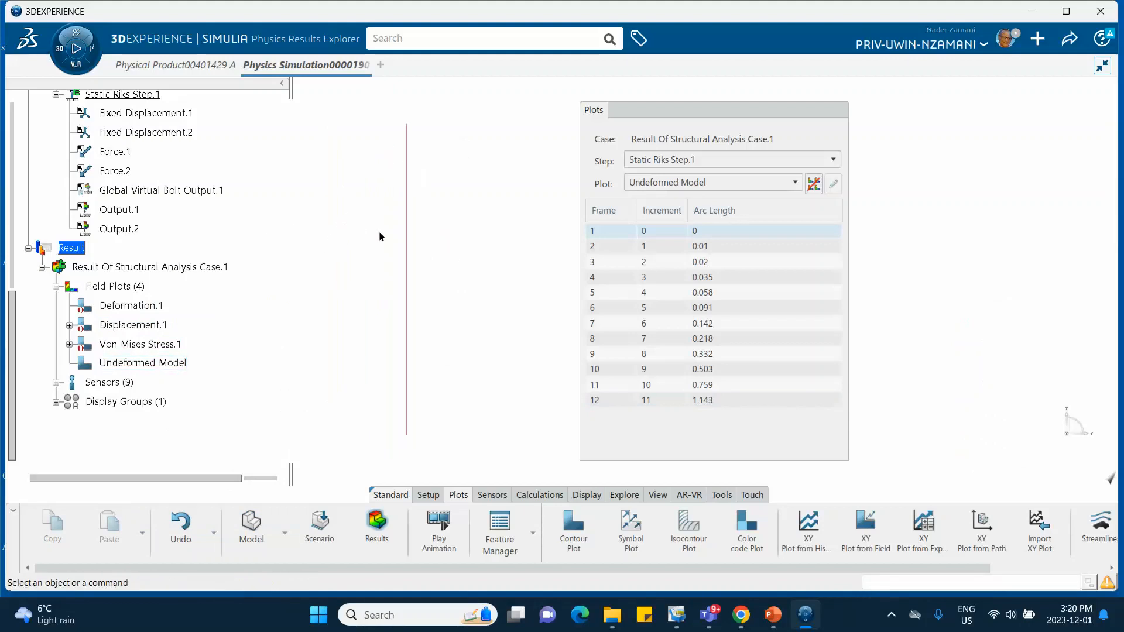
left_click(734, 115)
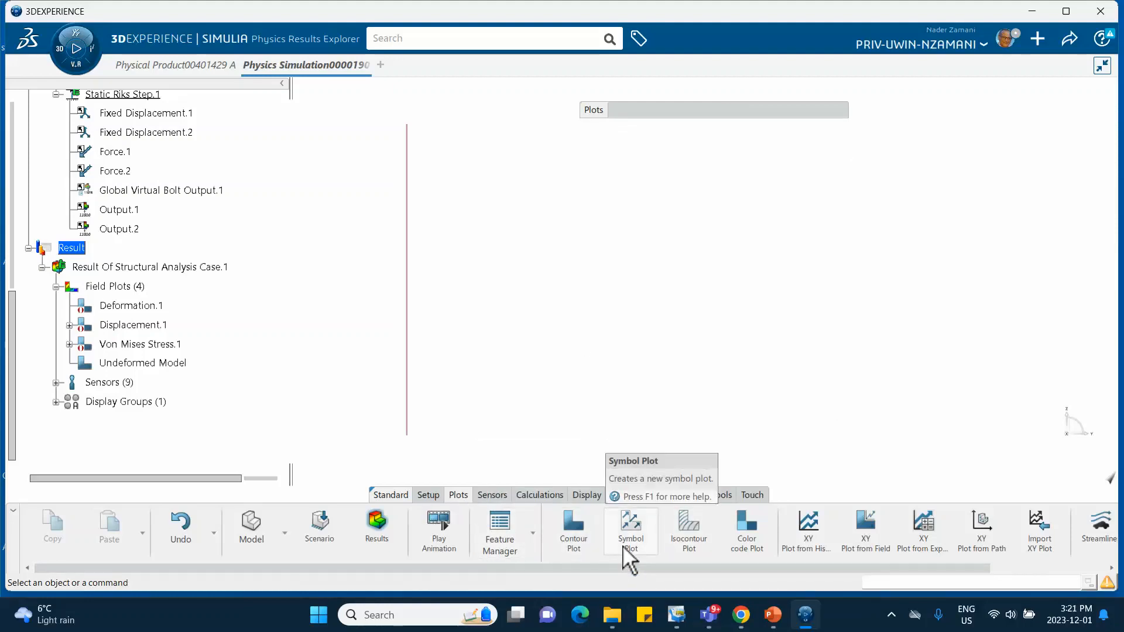
left_click(860, 545)
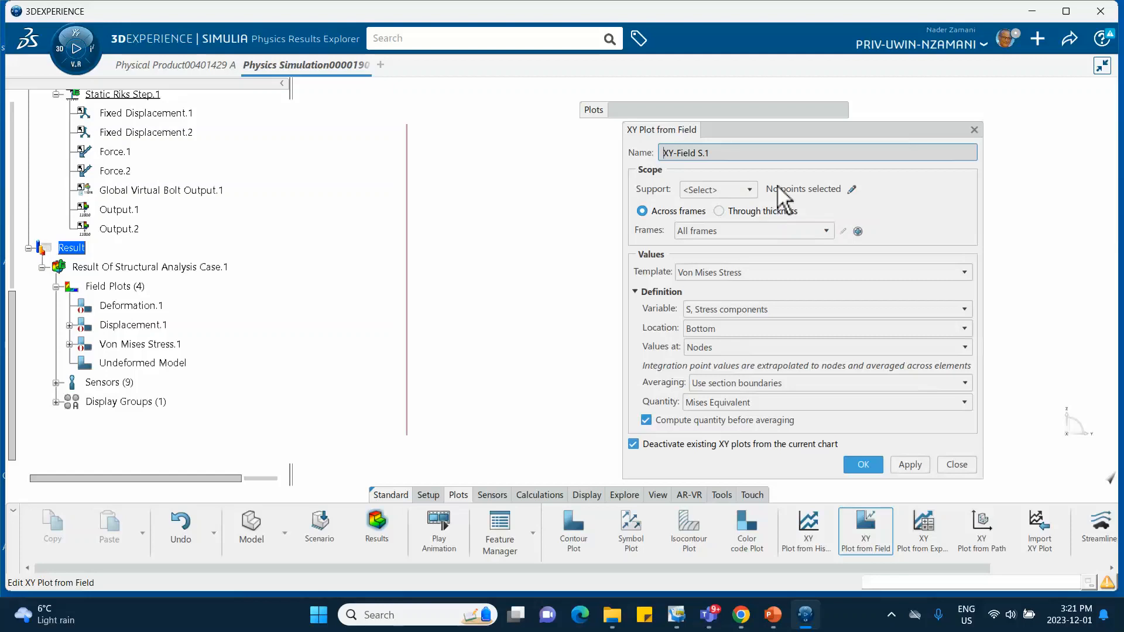
left_click(406, 124)
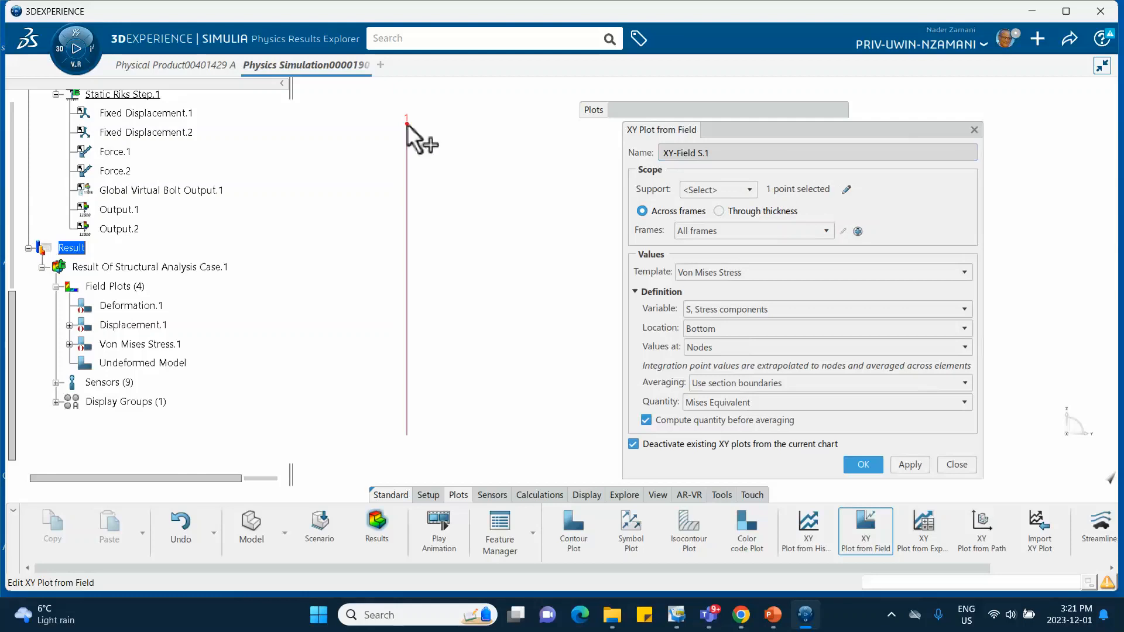
left_click(846, 190)
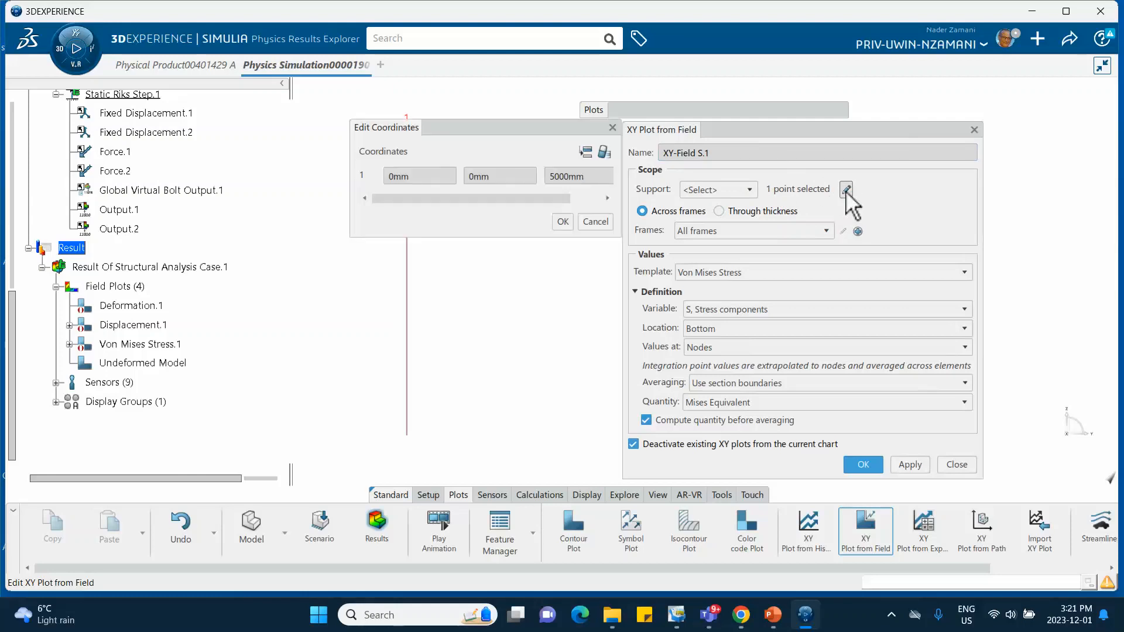
left_click(562, 222)
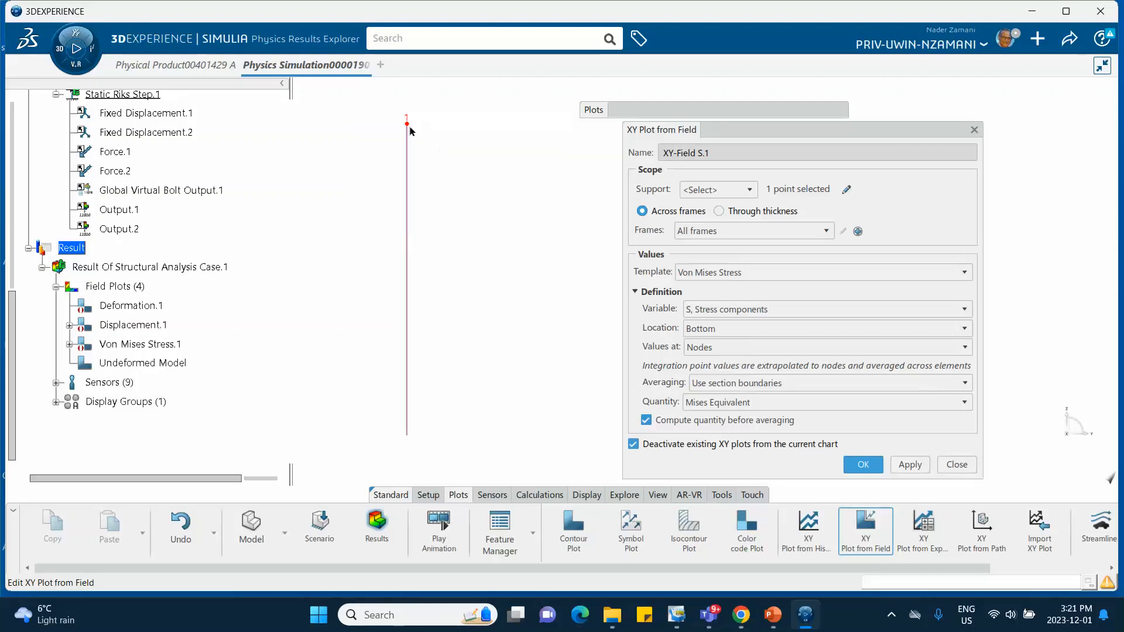
Restrict the XY plot to all frames in step Static Riks Step.1.
left_click(691, 231)
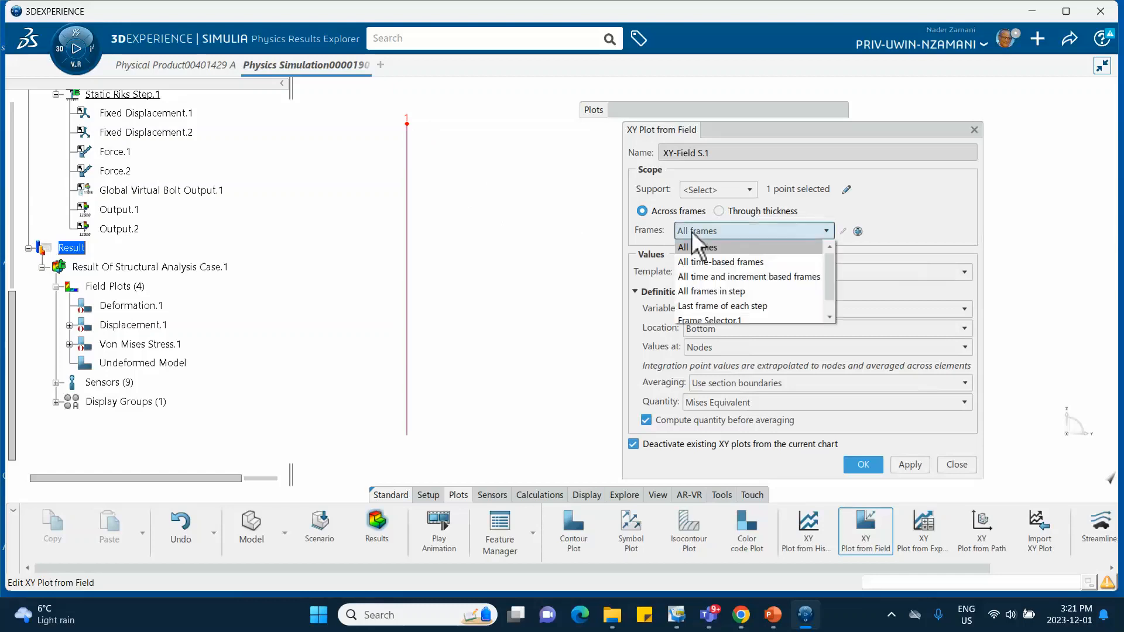
left_click(703, 292)
left_click(722, 254)
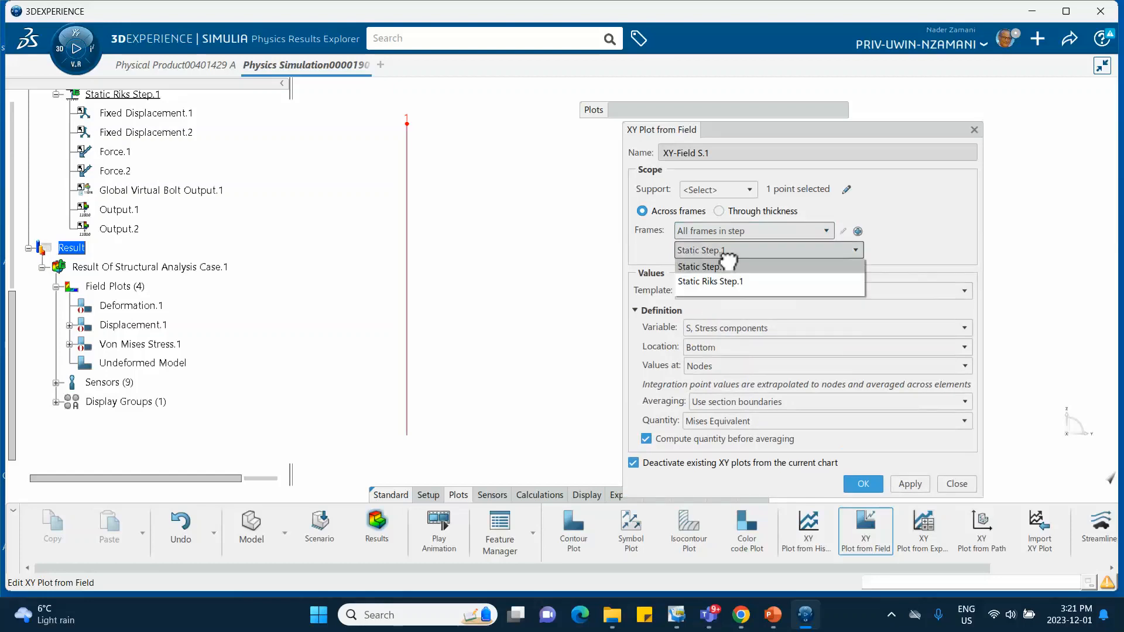
left_click(724, 279)
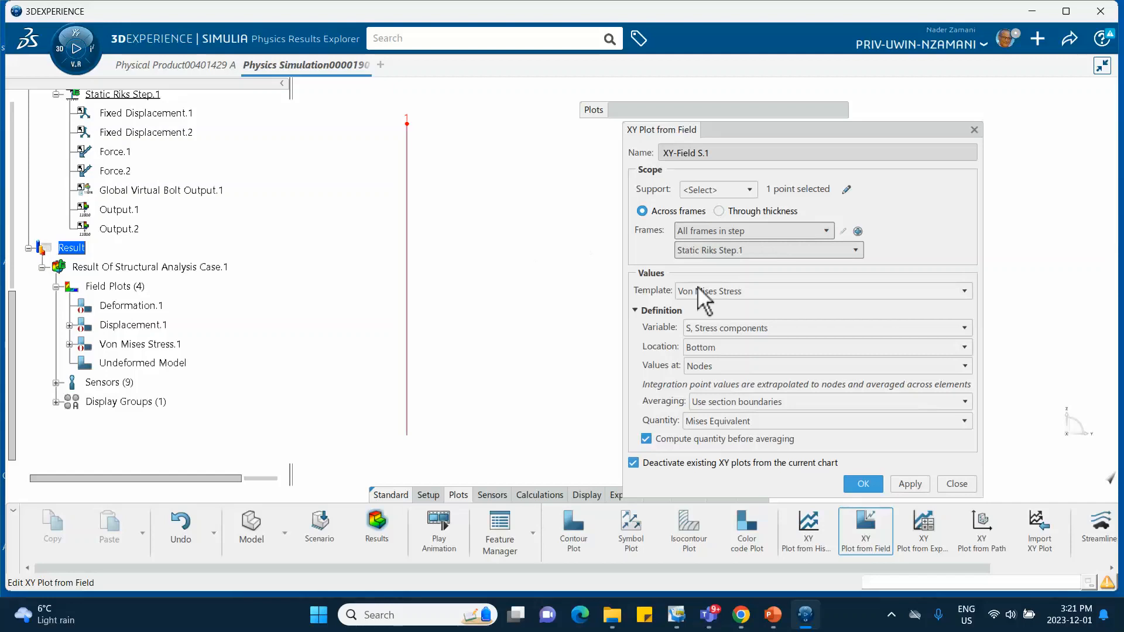
Plot displacement U, Vector Component 2, from the Displacement template, then review the curve and close the plot viewer.
left_click(733, 295)
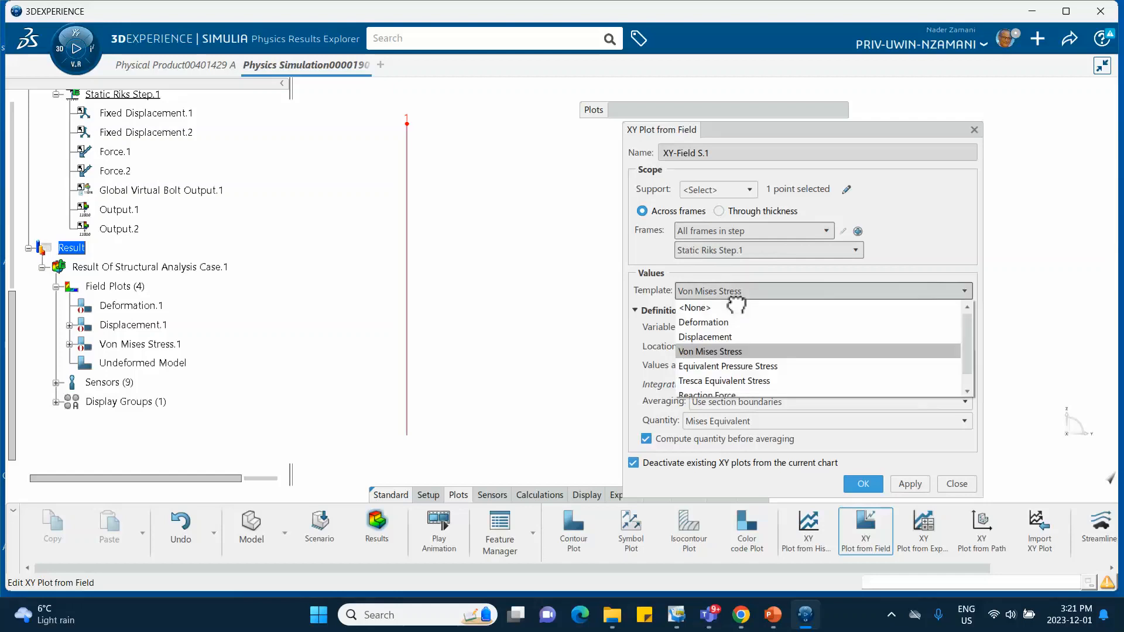
left_click(719, 337)
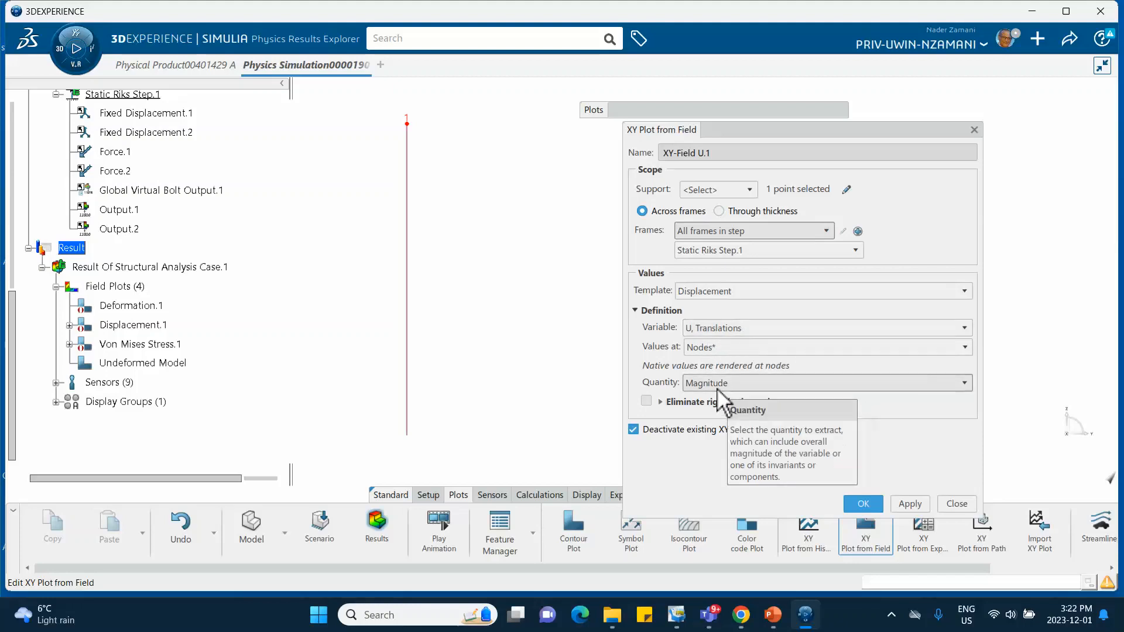
left_click(716, 388)
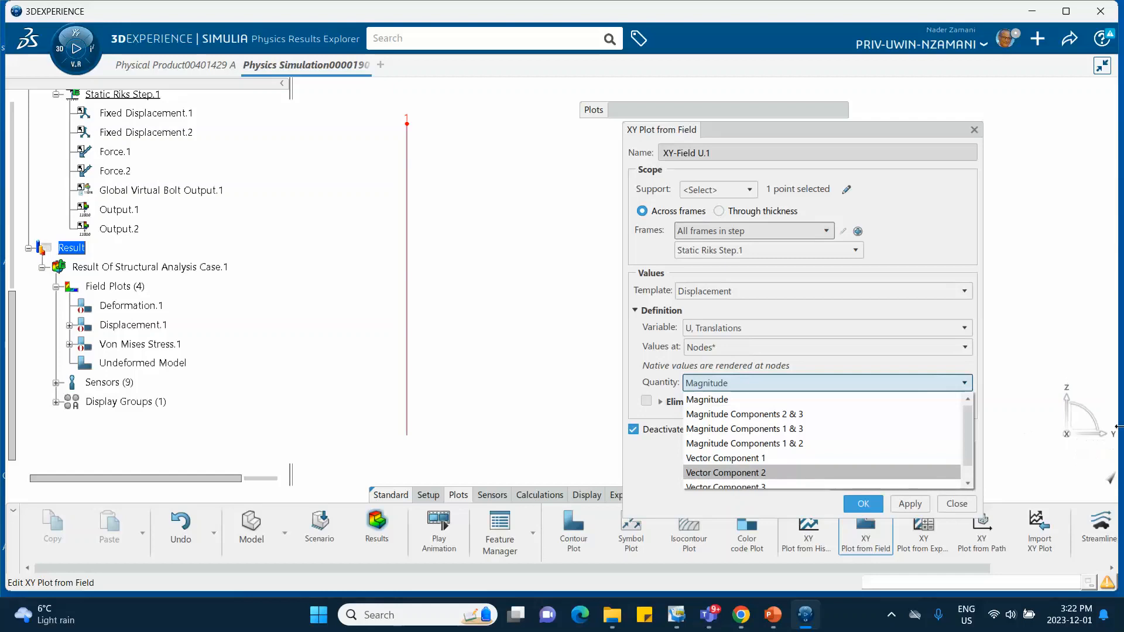
left_click(755, 473)
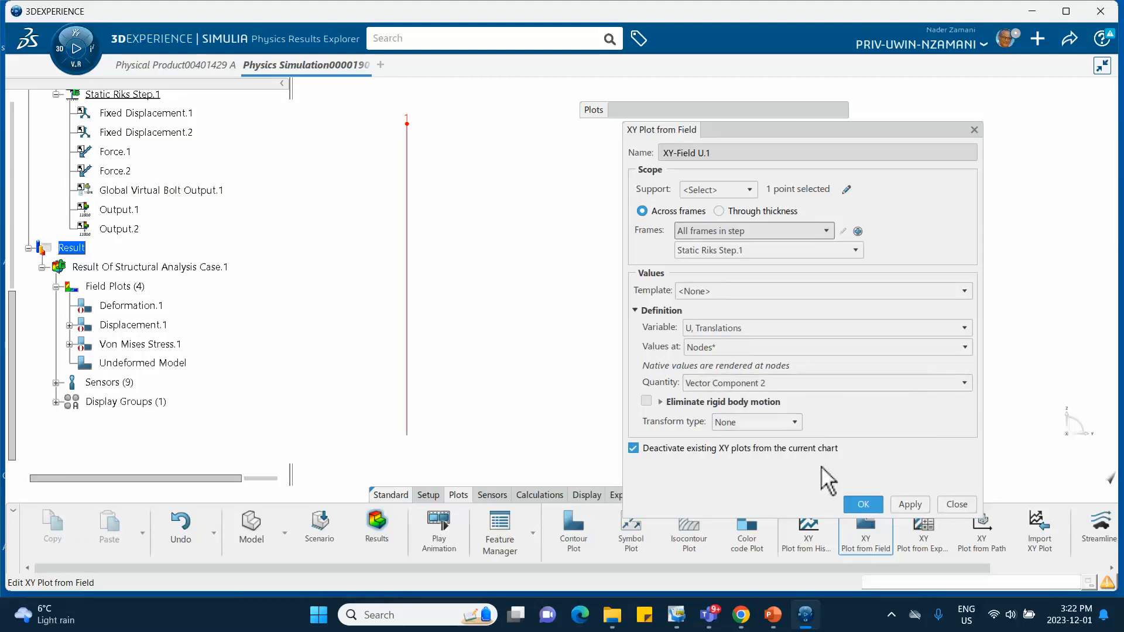
left_click(864, 504)
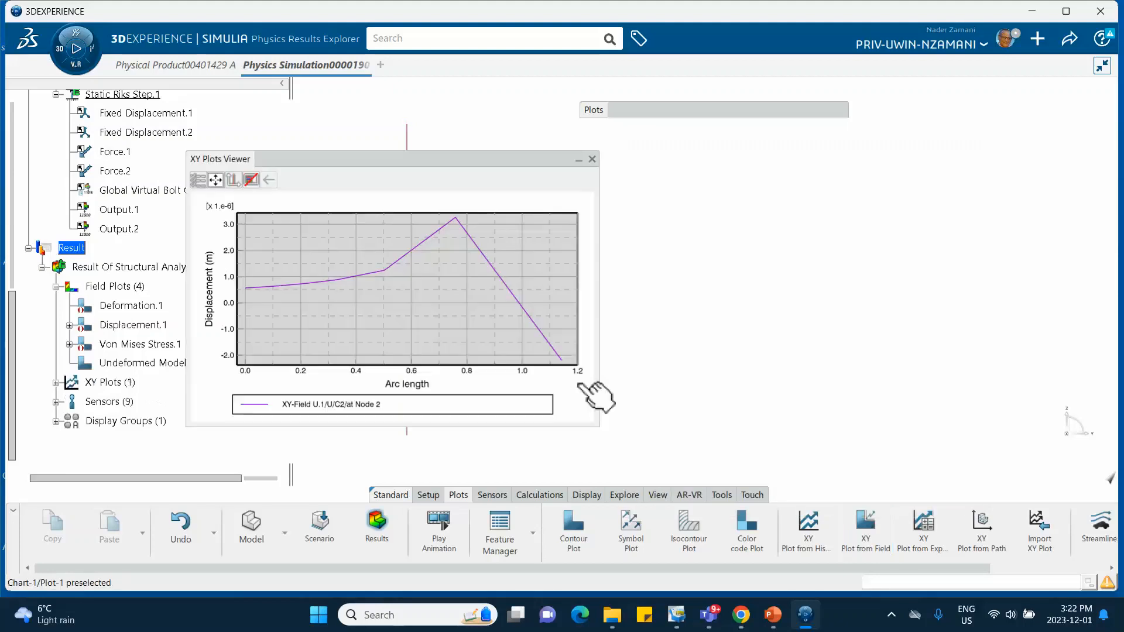
mouse_move(251, 286)
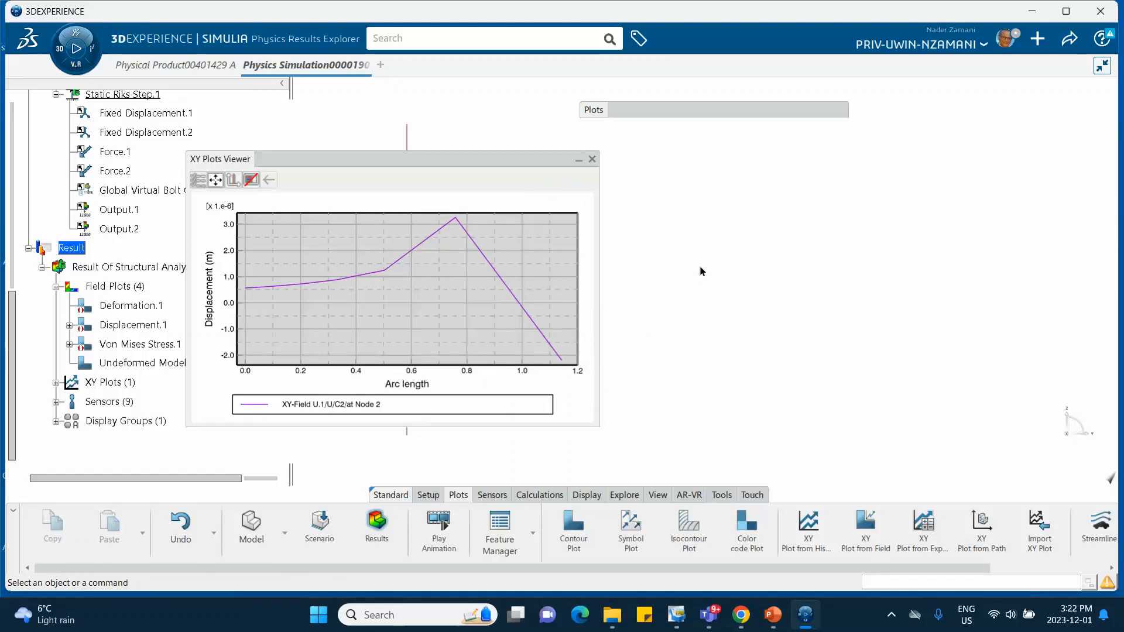
left_click(592, 158)
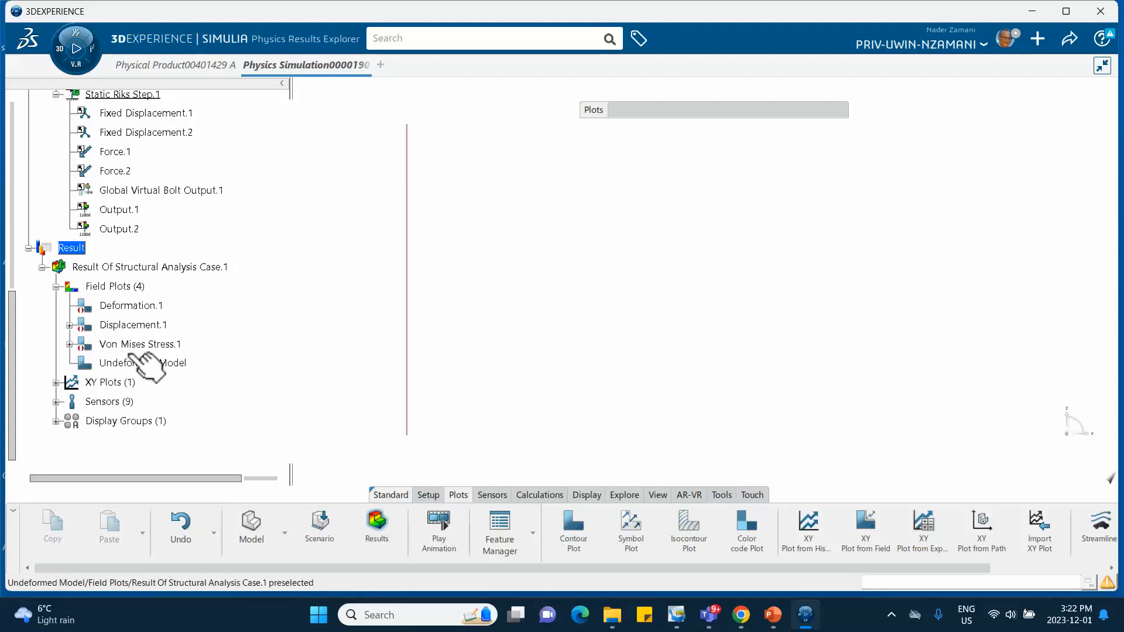
Expand the XY plots in the results tree and start a second XY plot from field at the column's top end point.
left_click(55, 383)
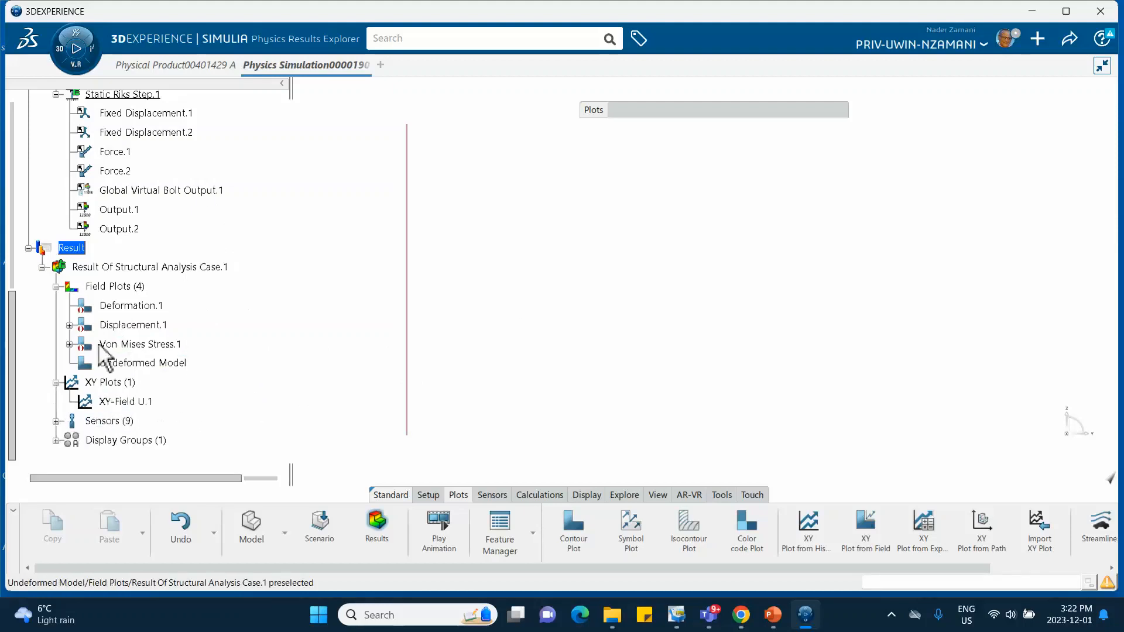
scroll(110, 328, "down", 3)
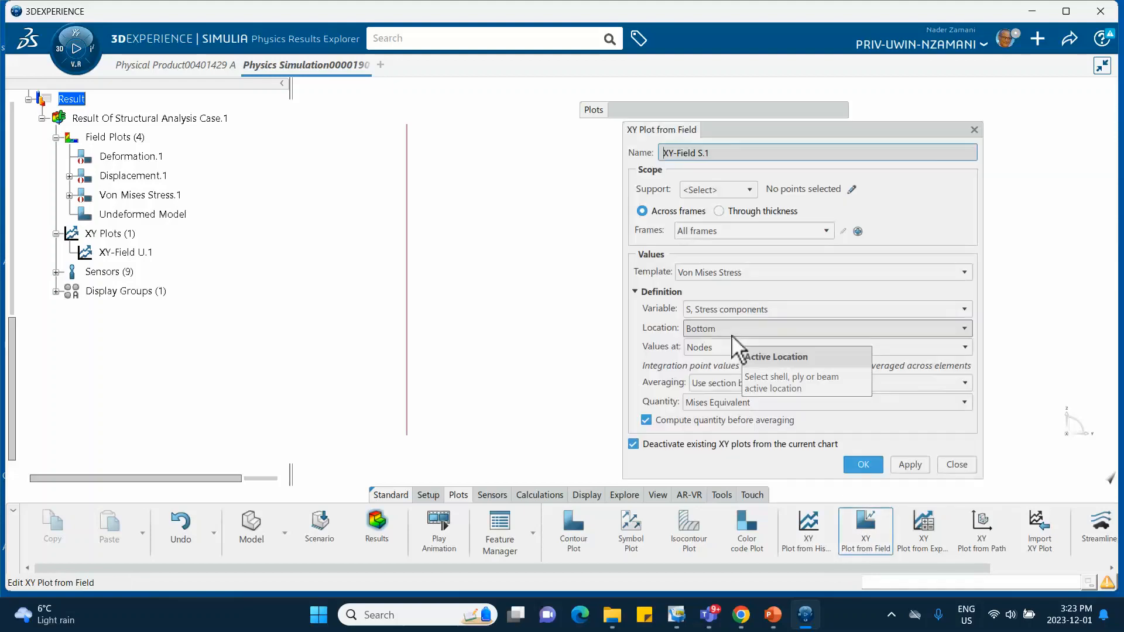
left_click(408, 124)
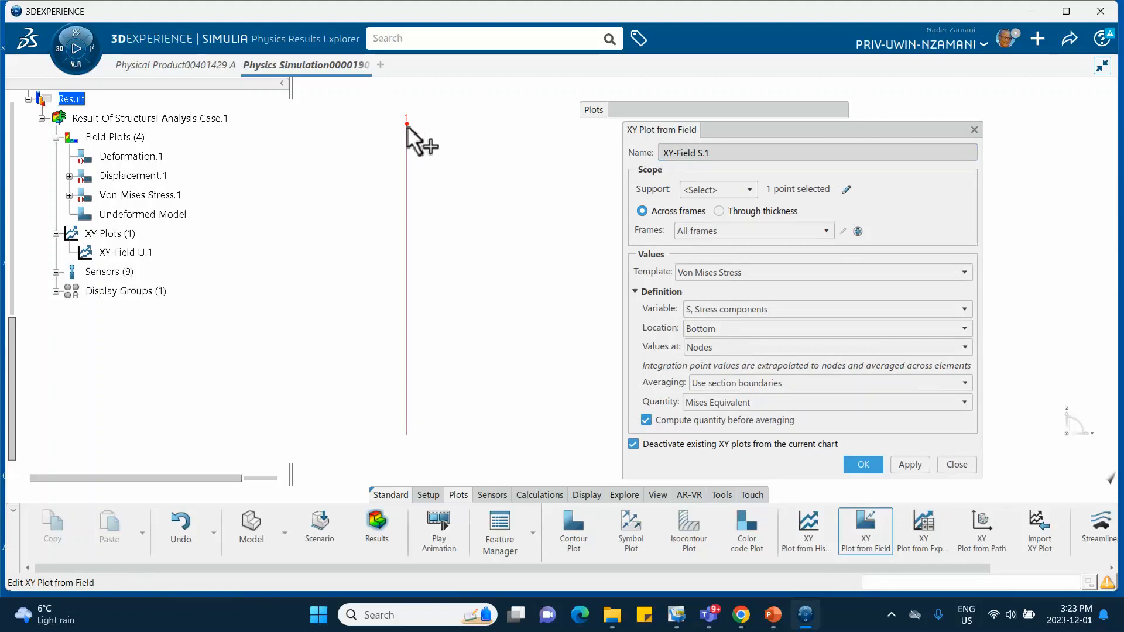
left_click(845, 189)
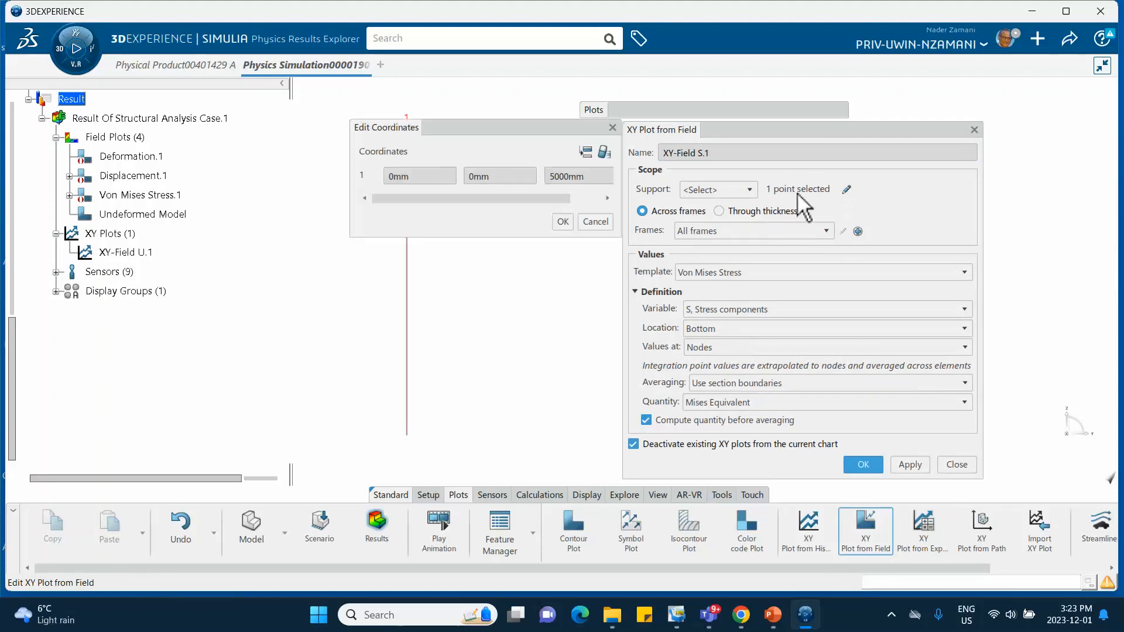
left_click(561, 222)
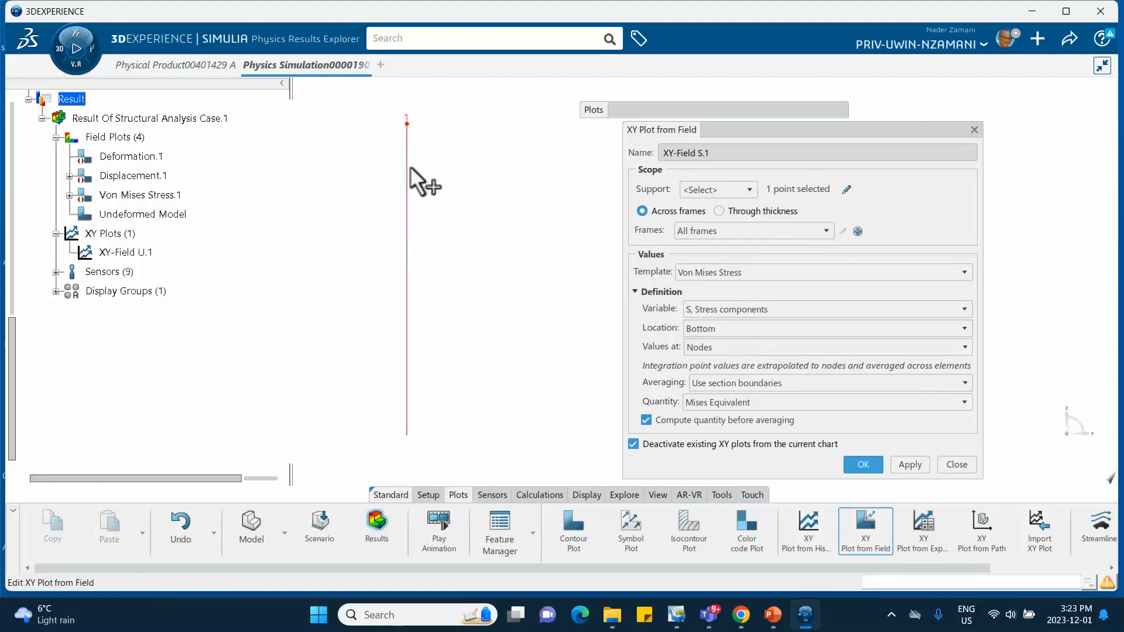
Set the second XY plot's variable to CF, Concentrated forces, with Vector Component 2 as its quantity.
left_click(696, 274)
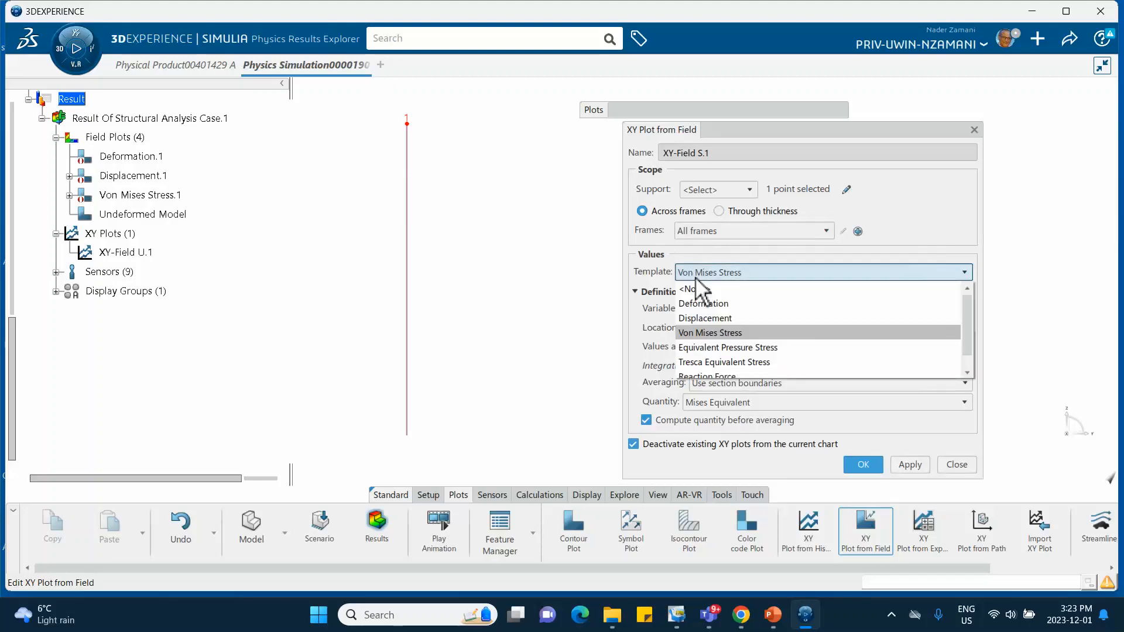
left_click(705, 375)
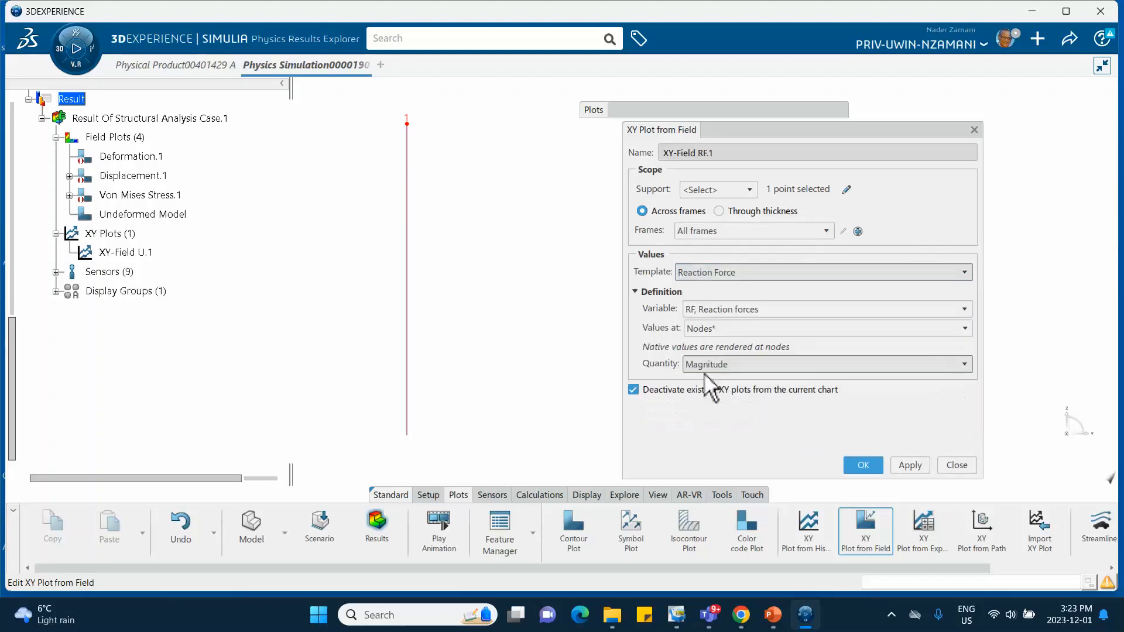
left_click(722, 309)
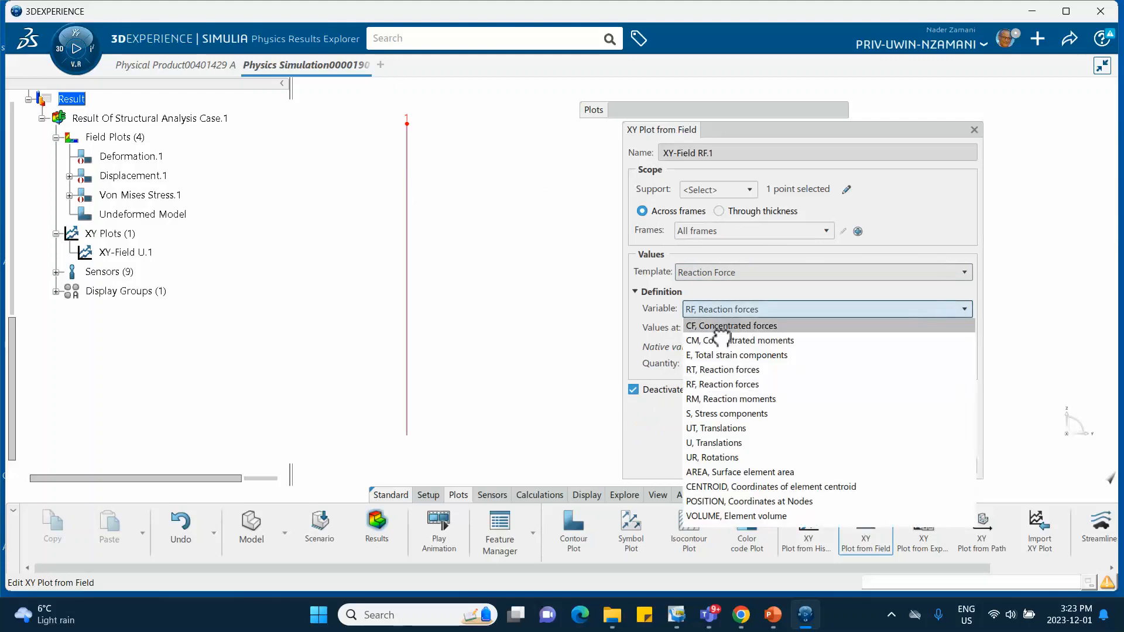
left_click(717, 326)
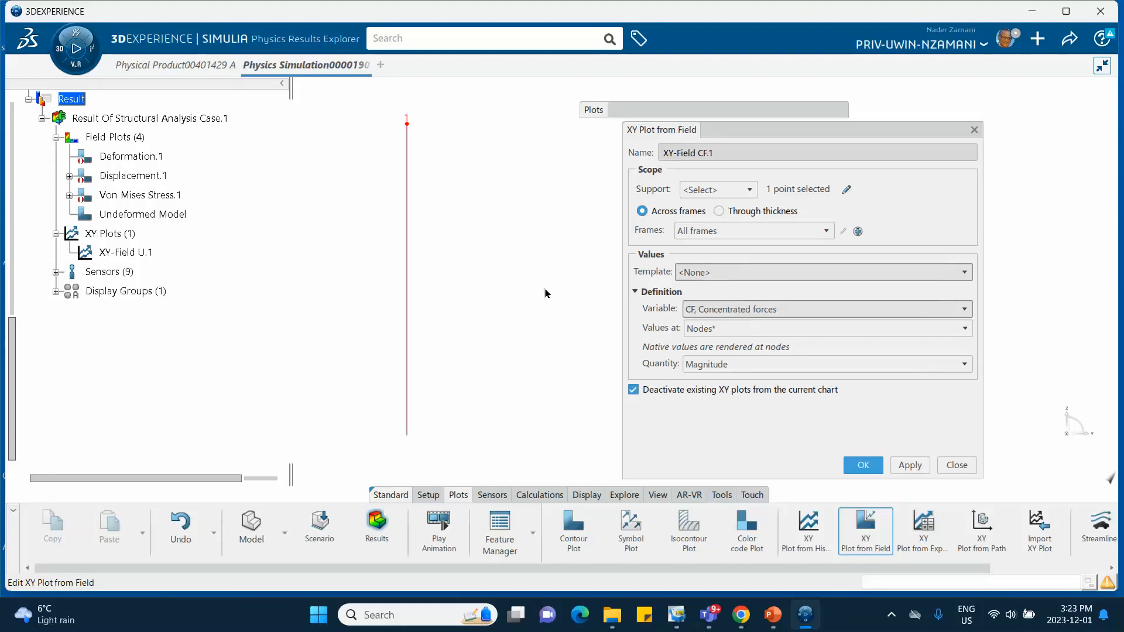
left_click(699, 367)
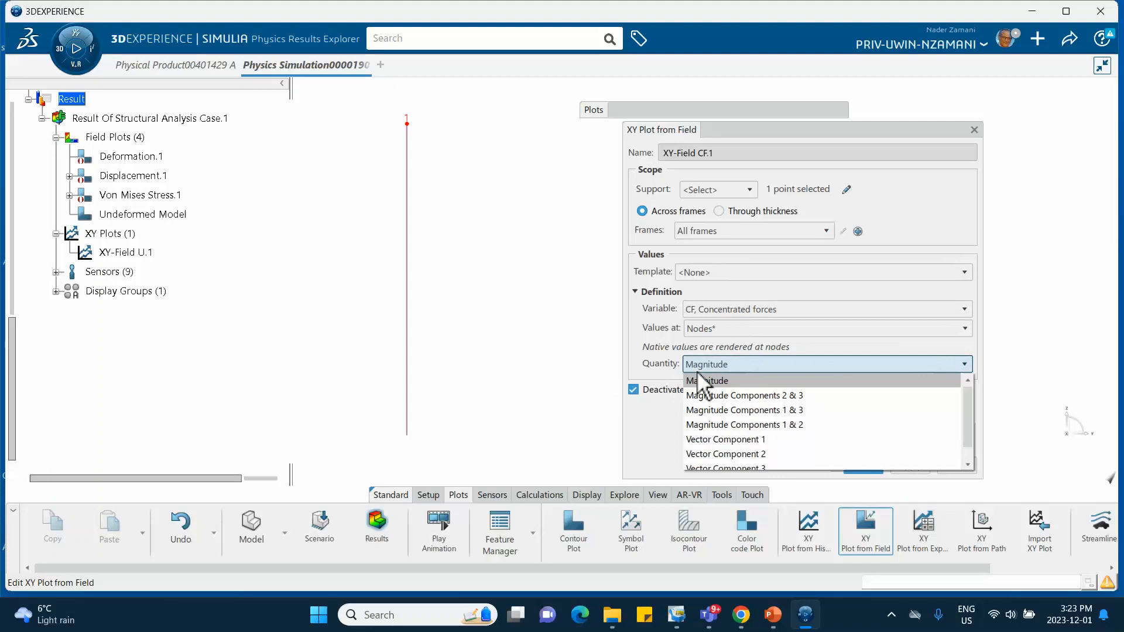
left_click(711, 454)
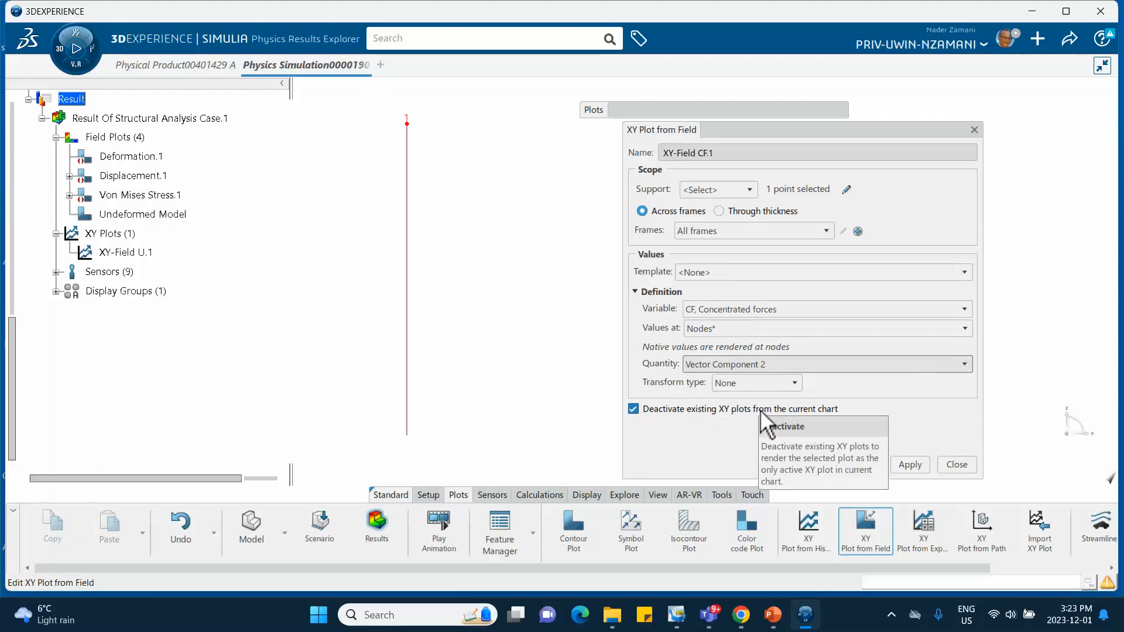
Create the concentrated force plot without deactivating existing XY plots, and move the plot viewer clear of the results tree.
left_click(633, 409)
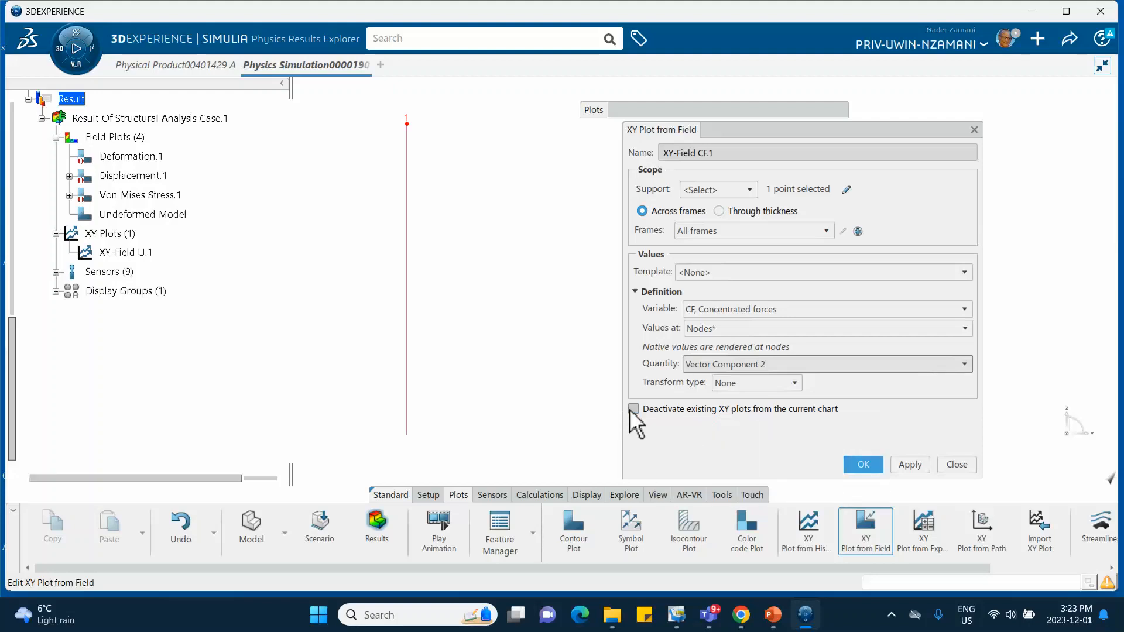
left_click(864, 464)
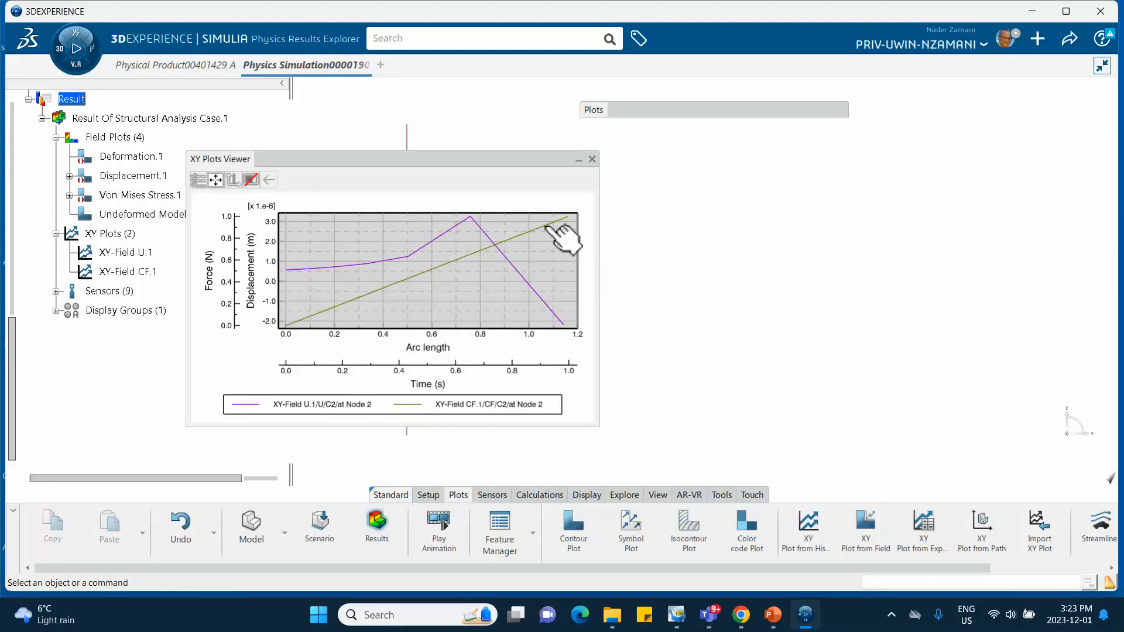
mouse_move(550, 226)
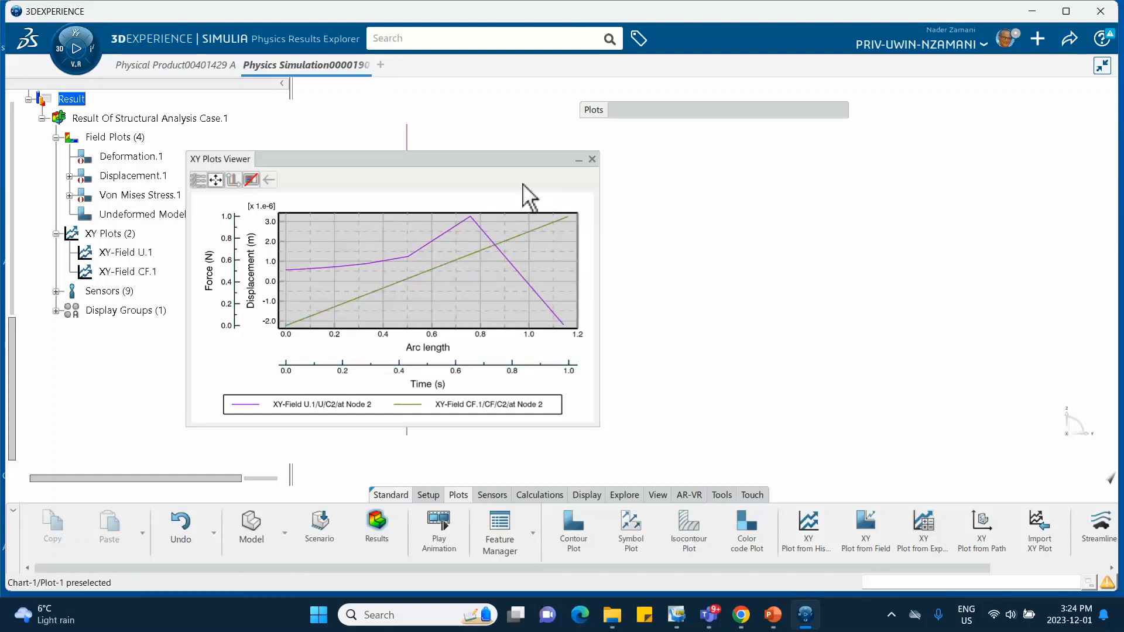
left_click_drag(516, 158, 703, 169)
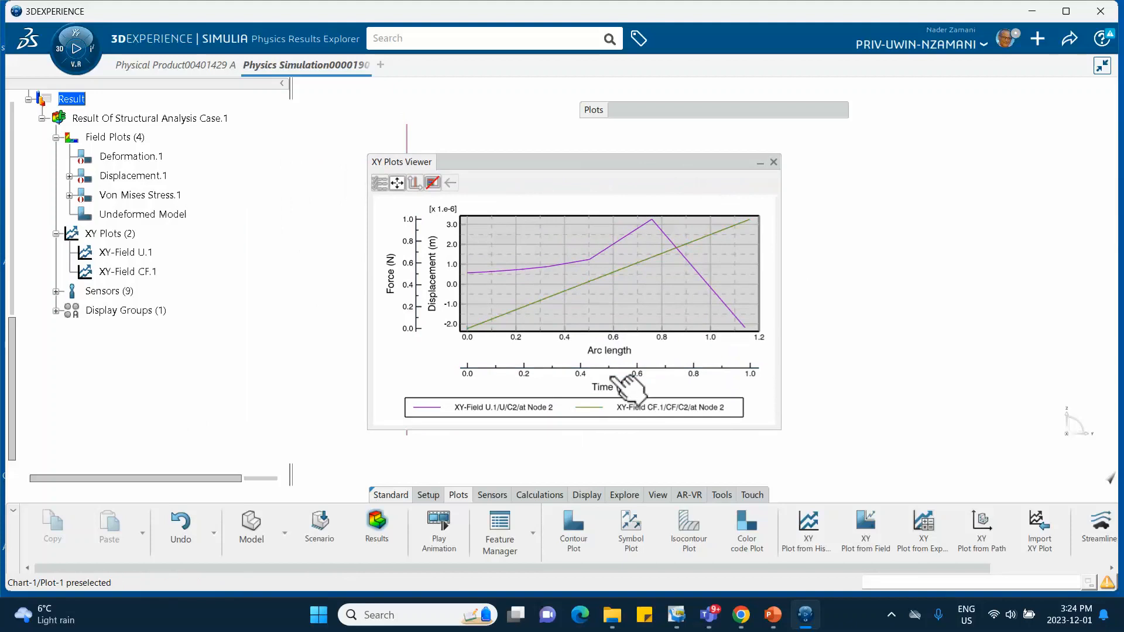
mouse_move(732, 232)
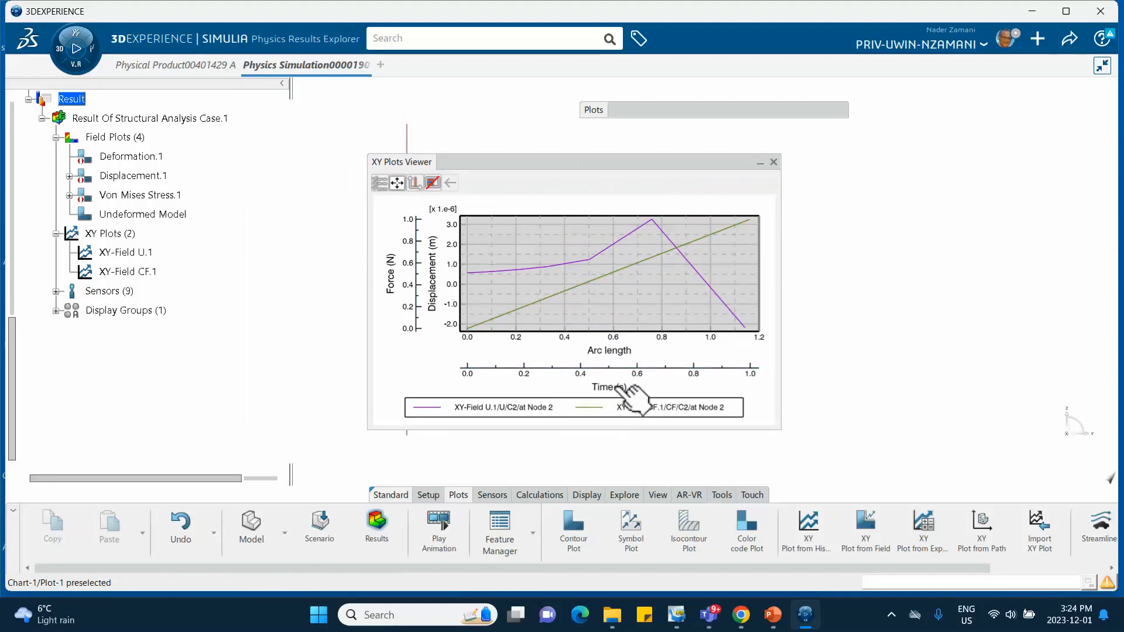
Restrict the concentrated force plot XY-Field CF.1 to all frames in Static Riks Step.1, review the curves, and close the plot viewer.
double_click(132, 271)
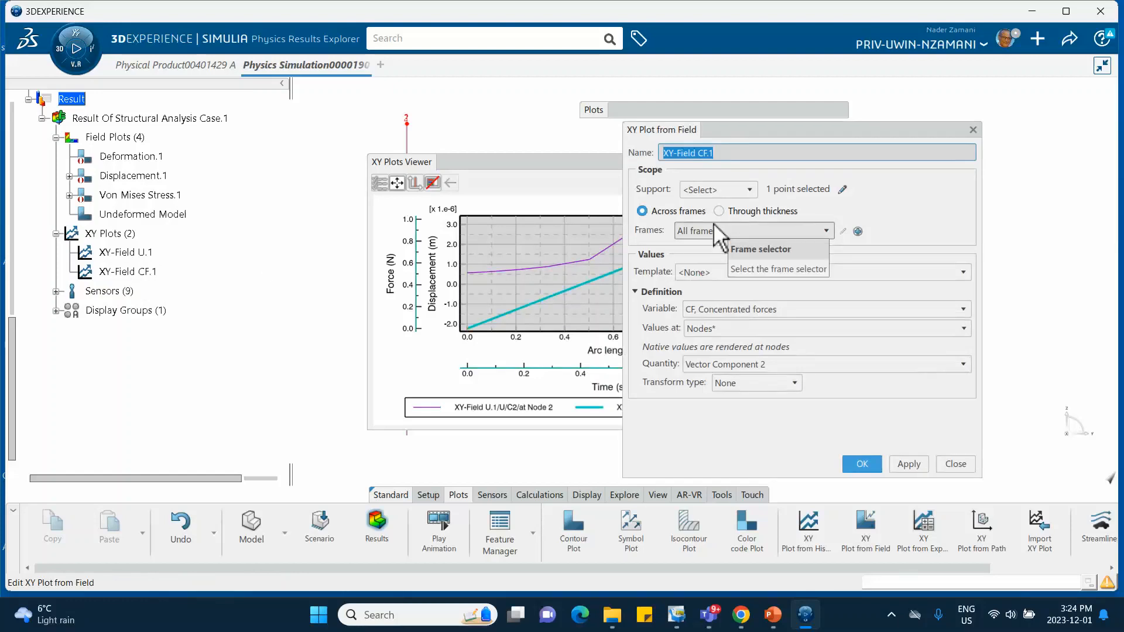
left_click(724, 232)
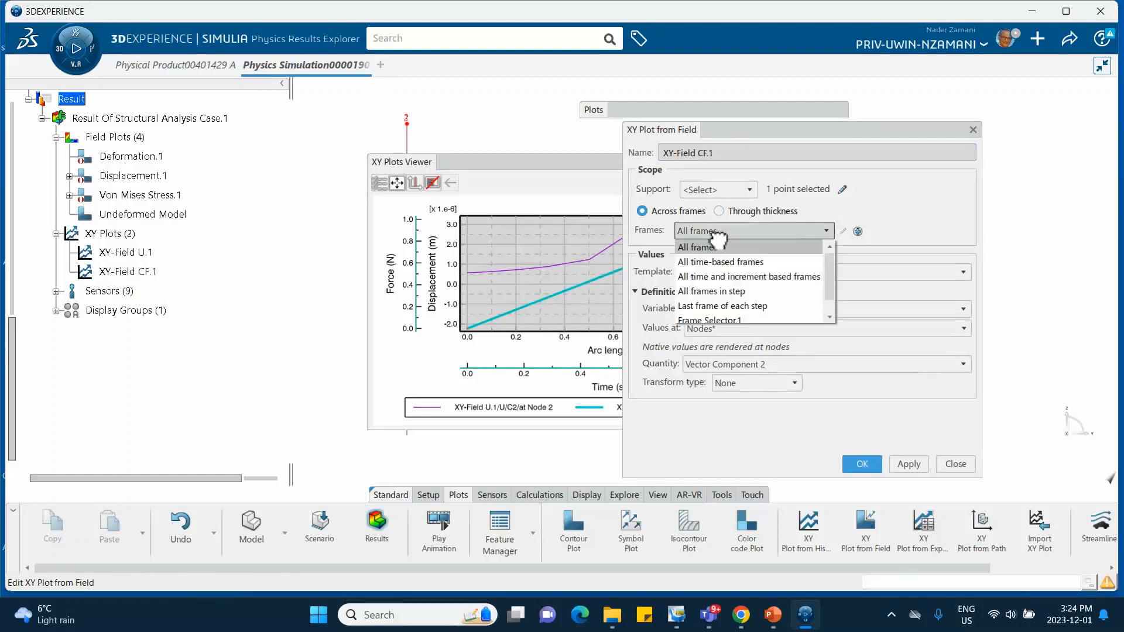
left_click(720, 289)
left_click(730, 255)
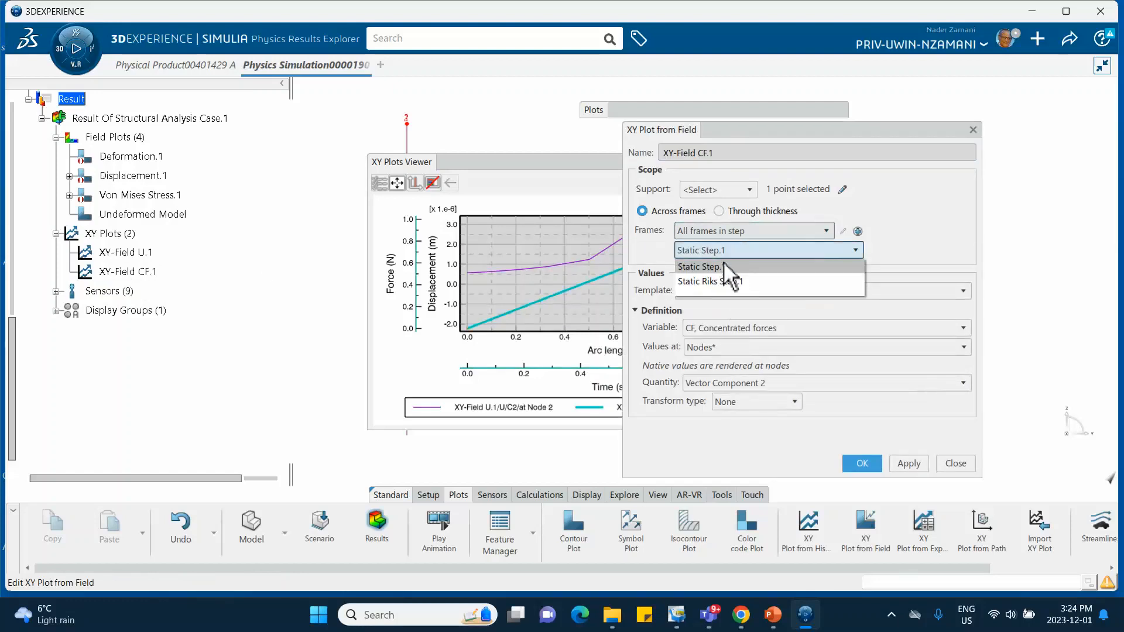
left_click(731, 279)
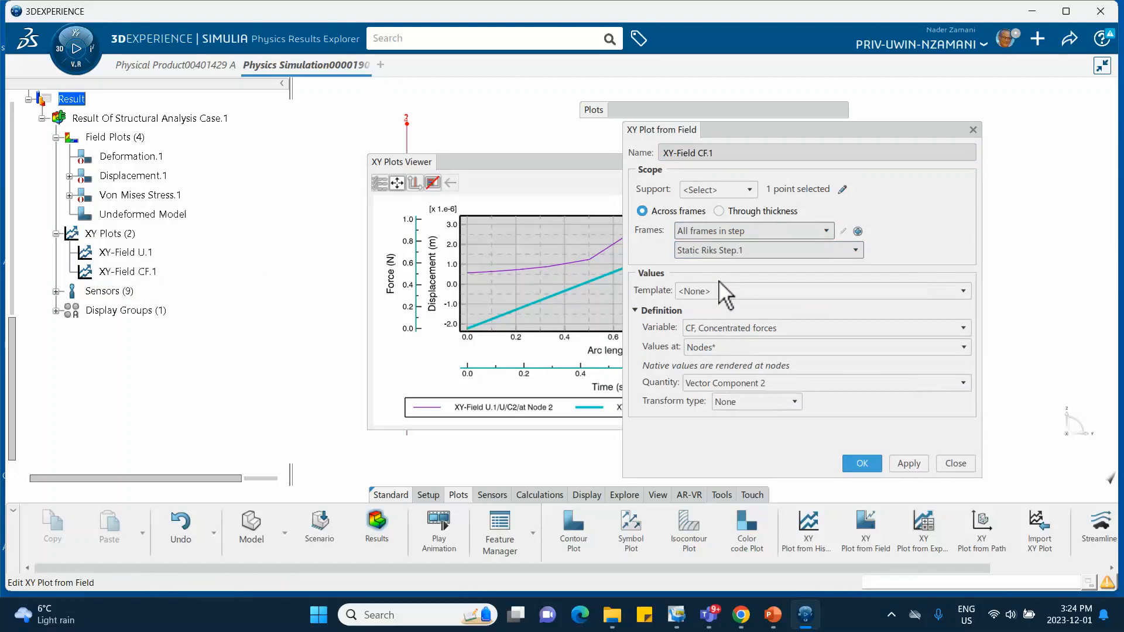
left_click(861, 462)
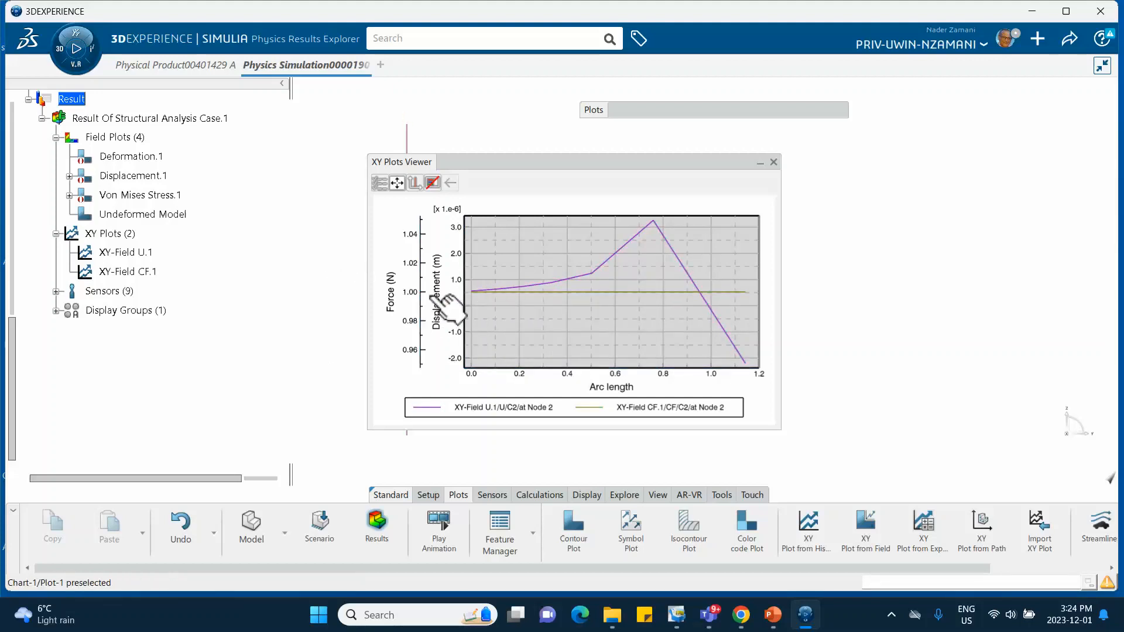
mouse_move(508, 290)
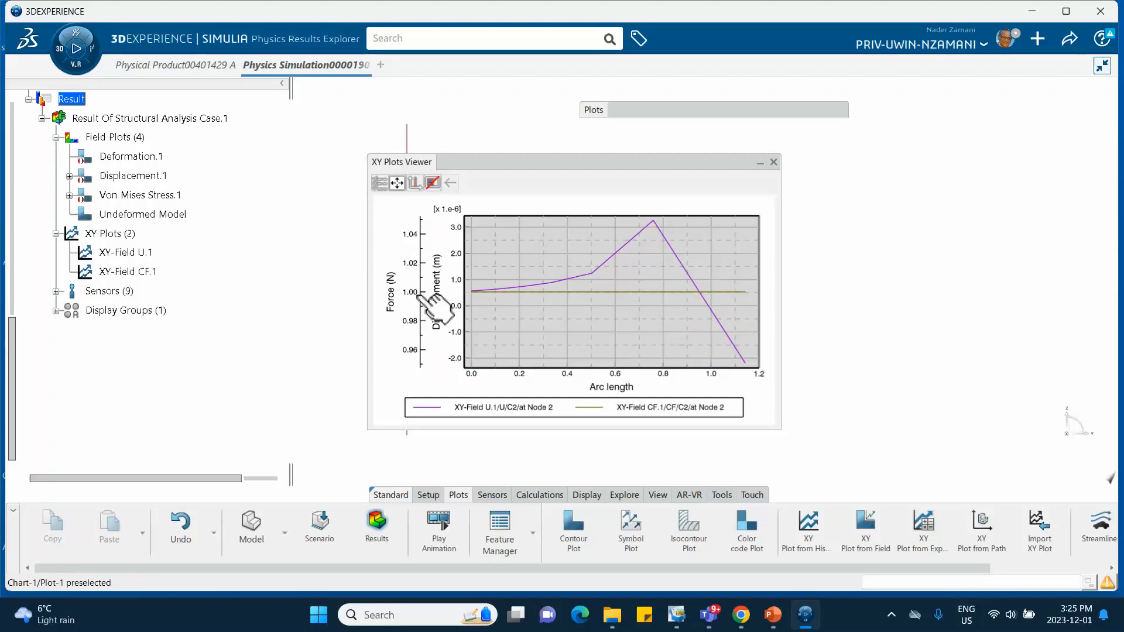
left_click(773, 162)
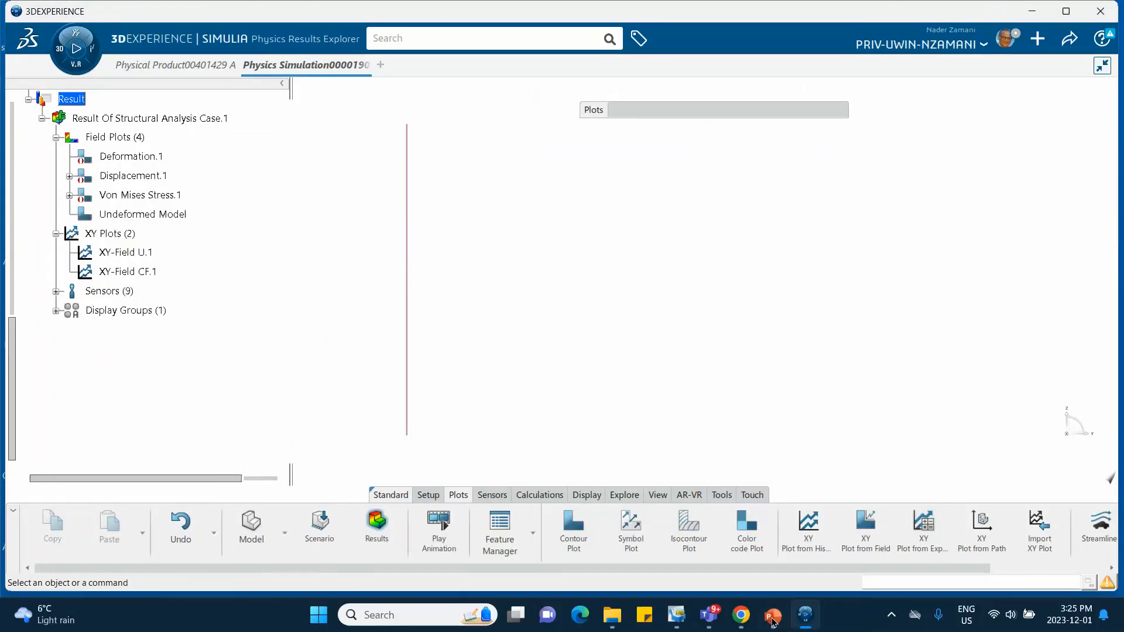
Switch to the PowerPoint tutorial deck, read slide 6 on the Static Riks step's input parameters, and return to 3DEXPERIENCE.
left_click(773, 616)
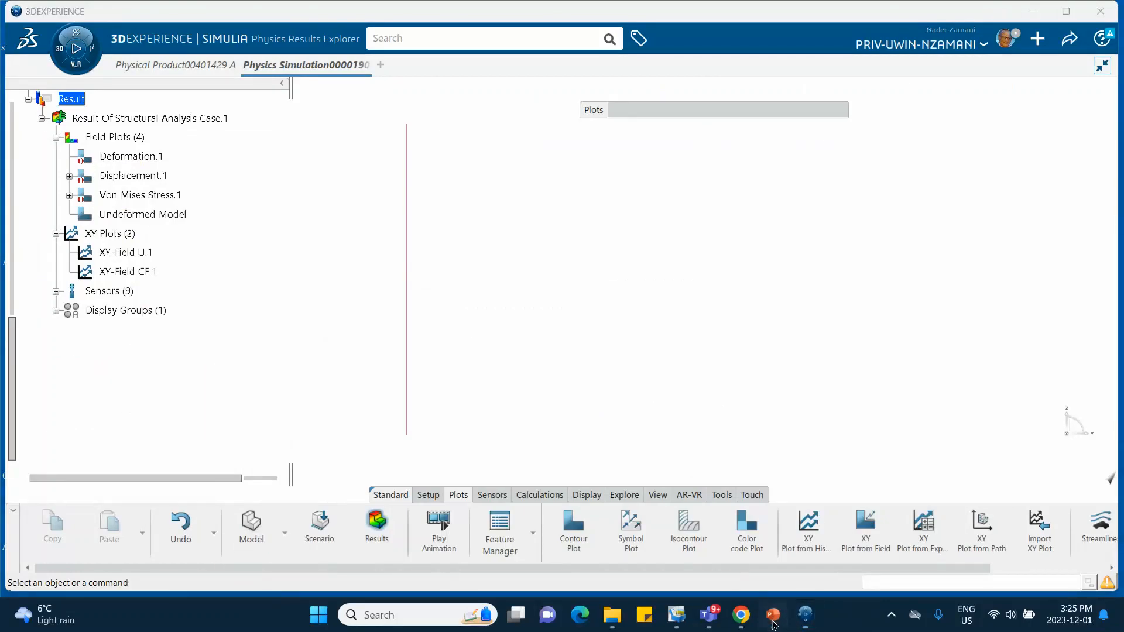
scroll(66, 422, "down", 2)
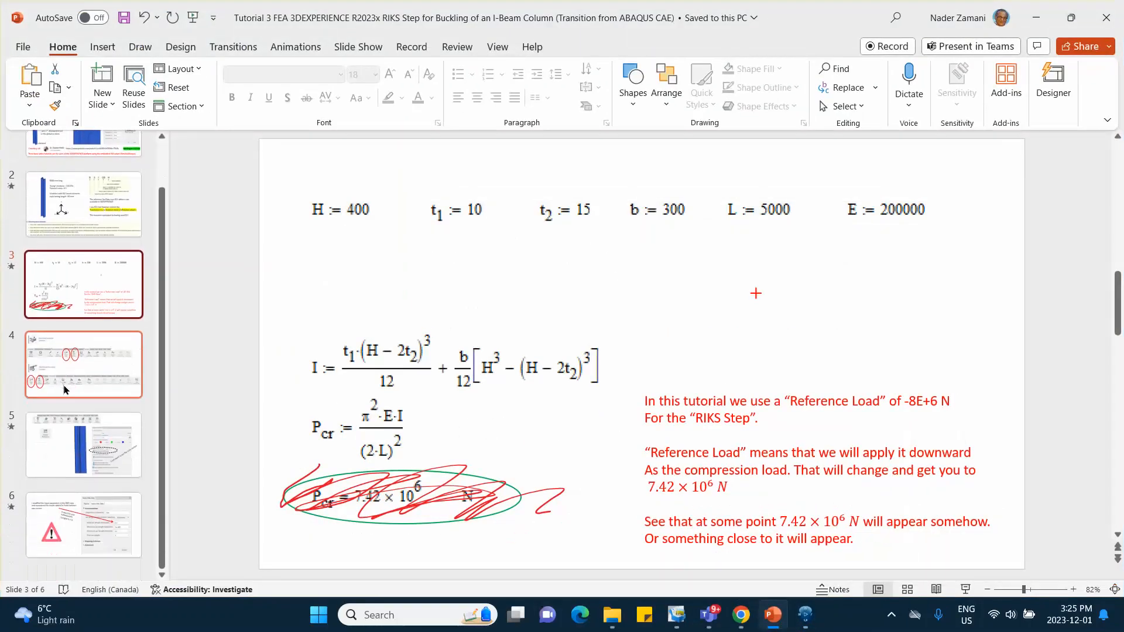
left_click(111, 515)
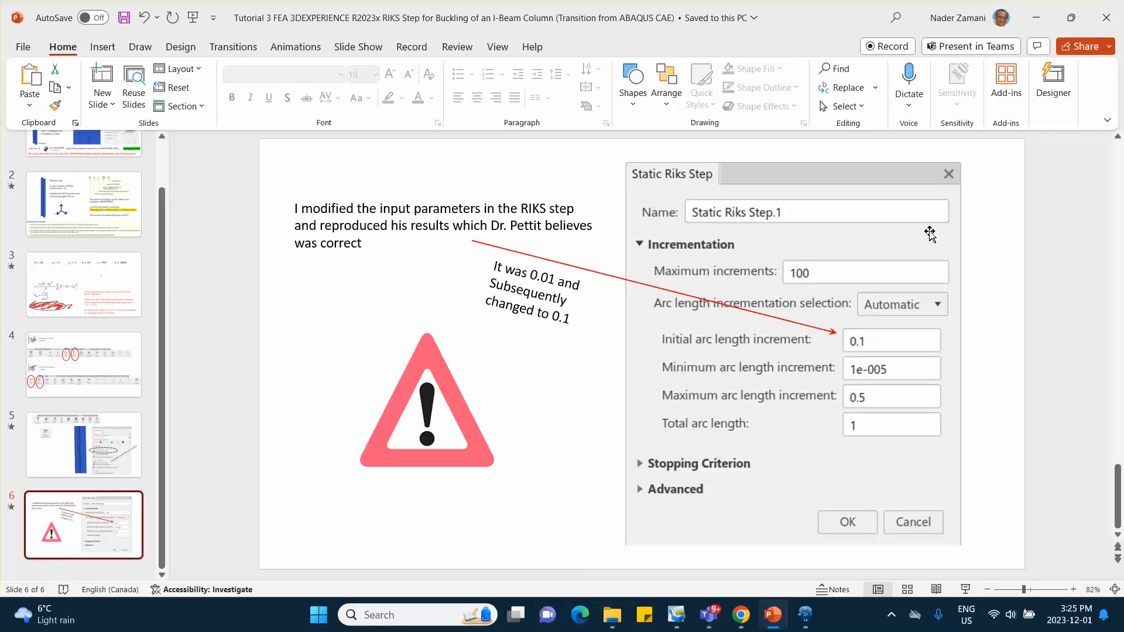
left_click(1034, 16)
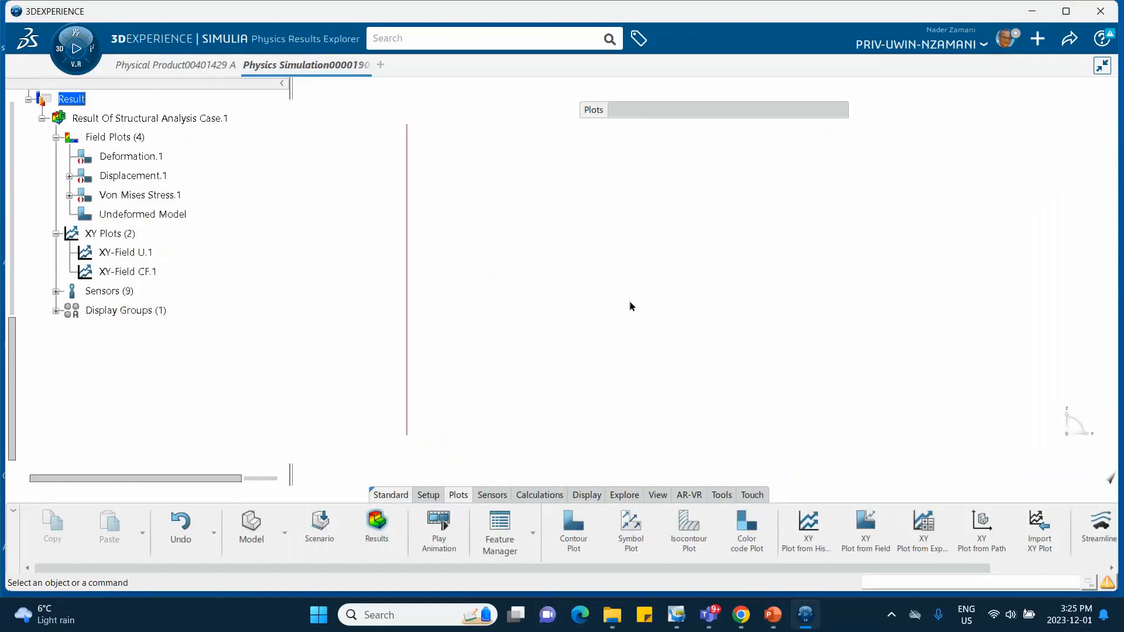
Set the initial arc length increment of Static Riks Step.1 to 0.1.
scroll(134, 246, "up", 3)
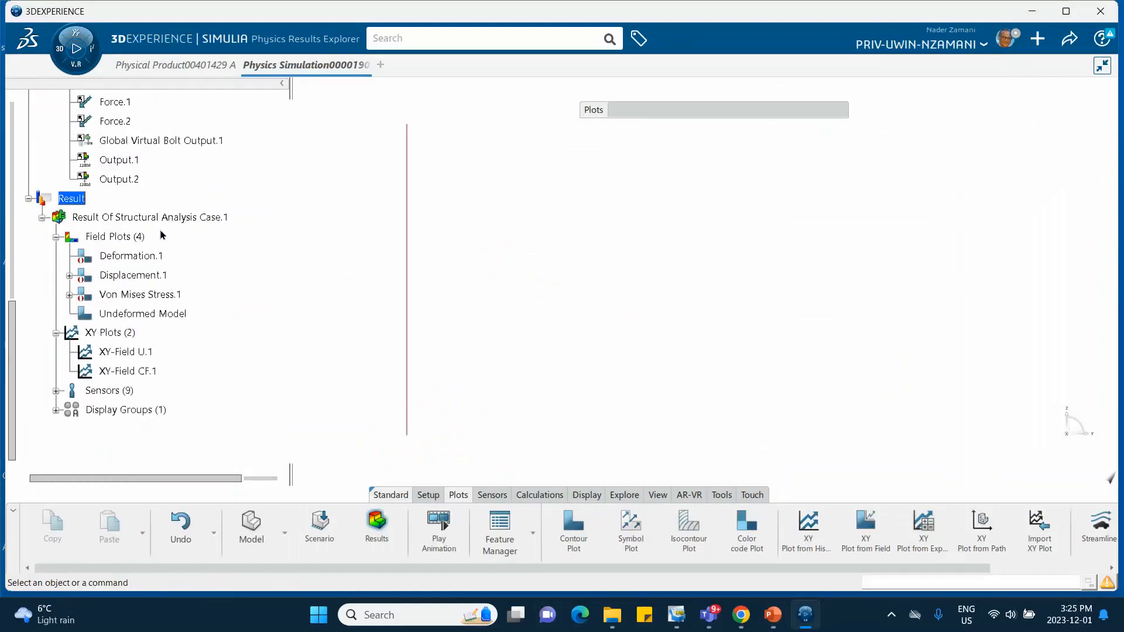
scroll(135, 252, "up", 2)
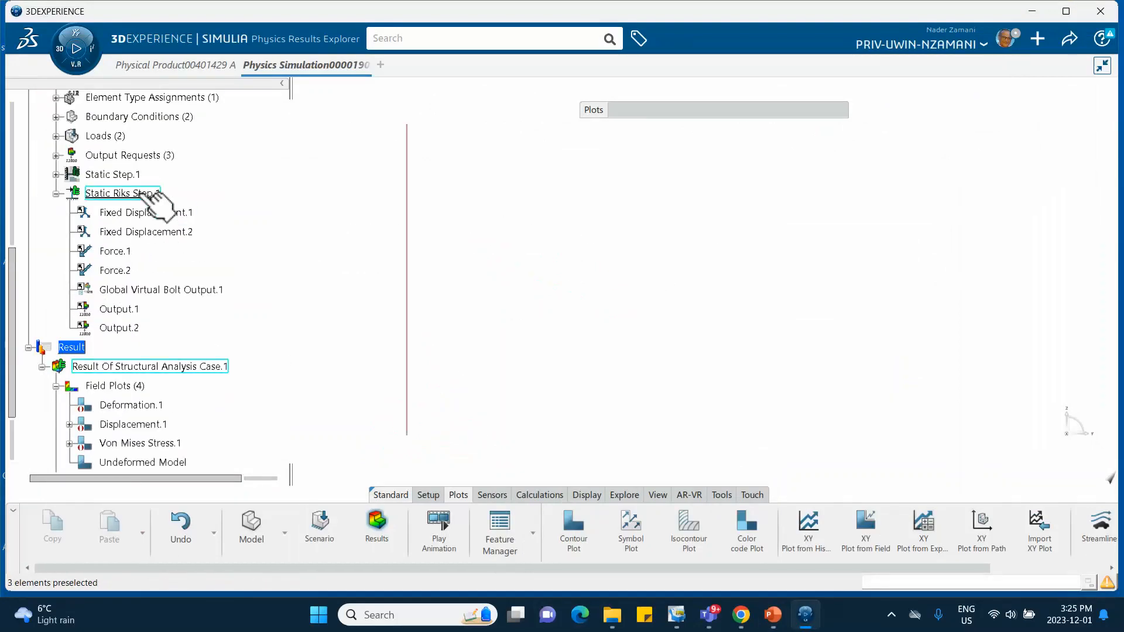
scroll(140, 216, "down", 1)
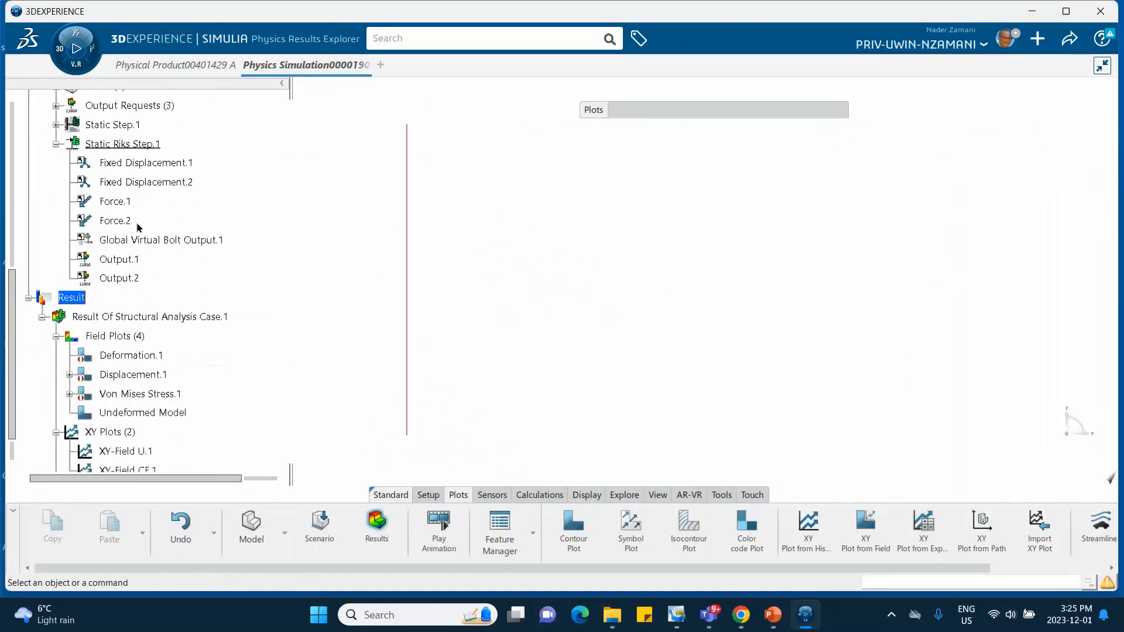
double_click(131, 142)
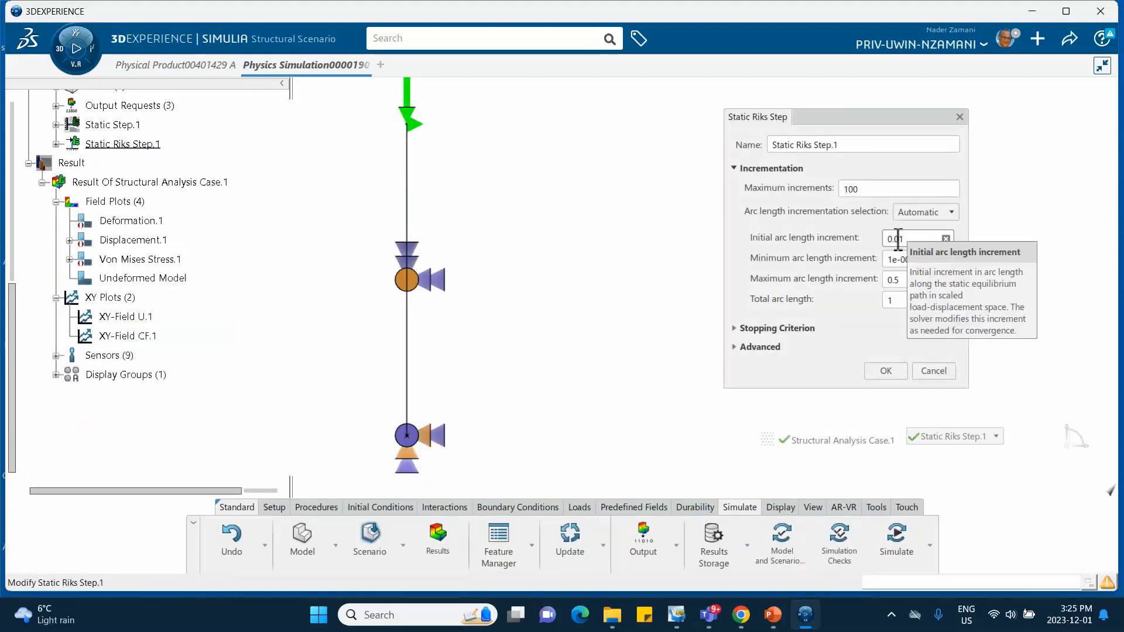
left_click(898, 237)
left_click(901, 240)
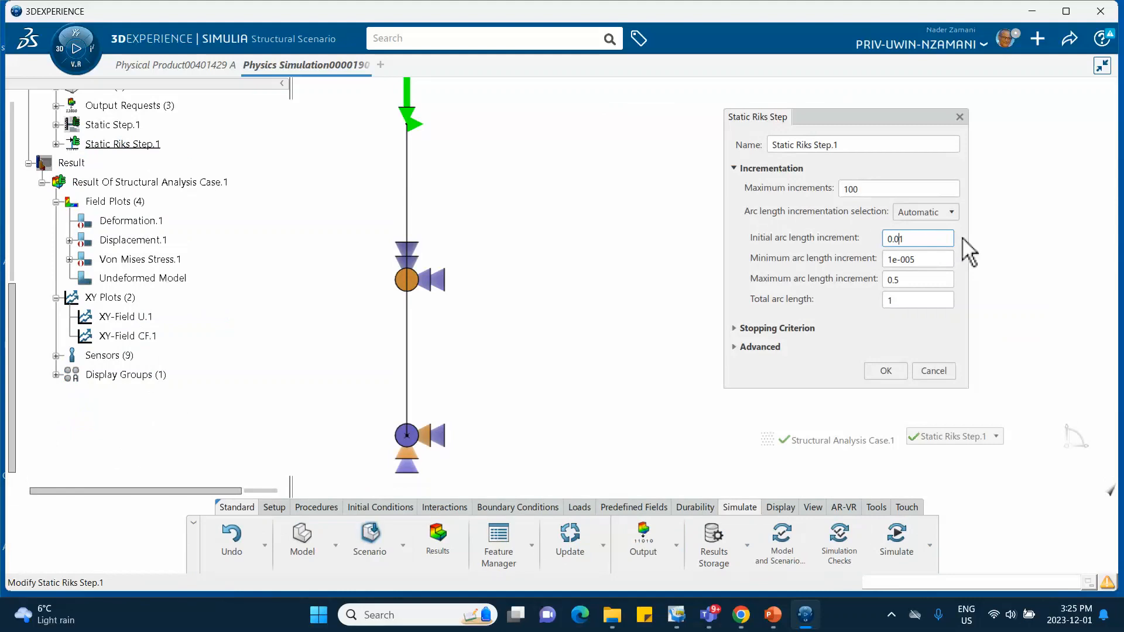
left_click(885, 371)
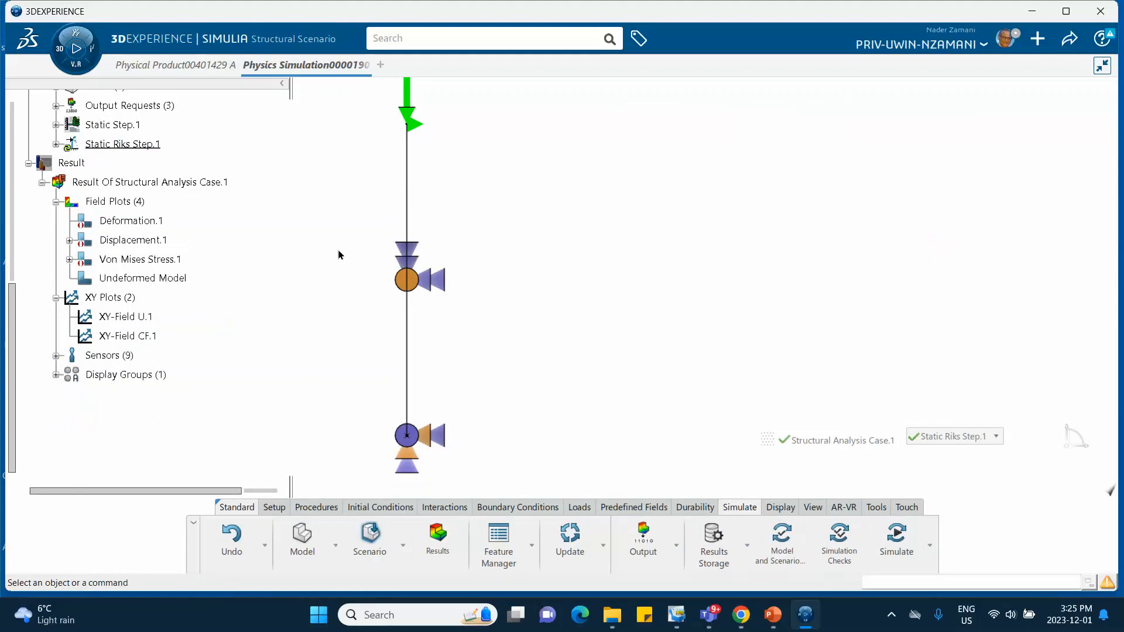
Simulate Structural Analysis Case.1 as Local interactive on 4 cores, overwriting previous results, and display the solver iterations.
left_click(898, 541)
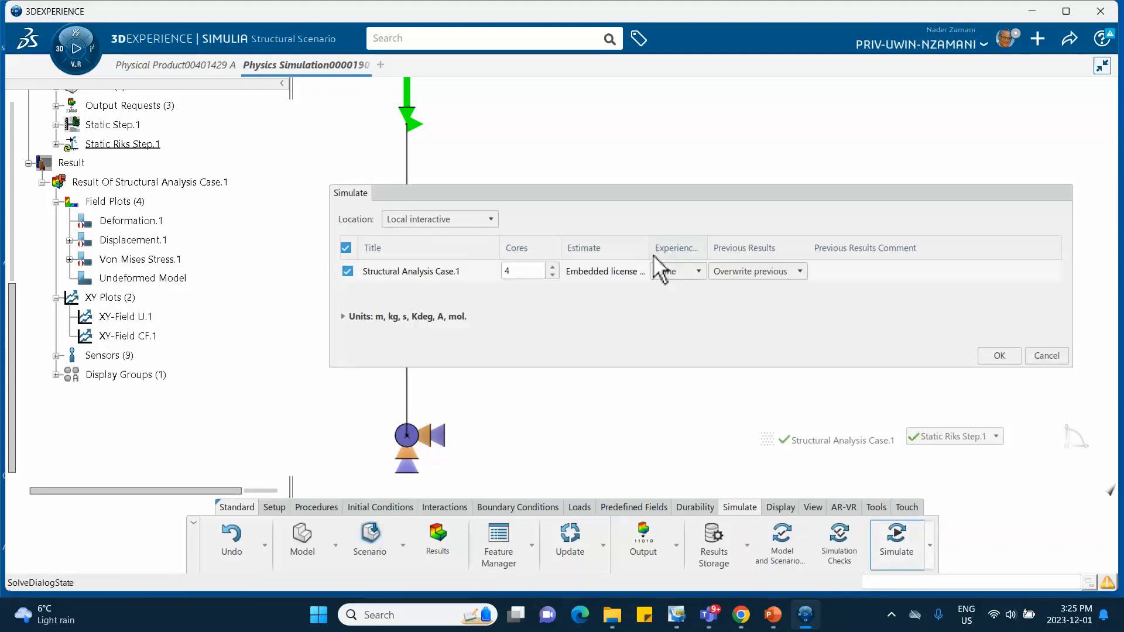
left_click(996, 356)
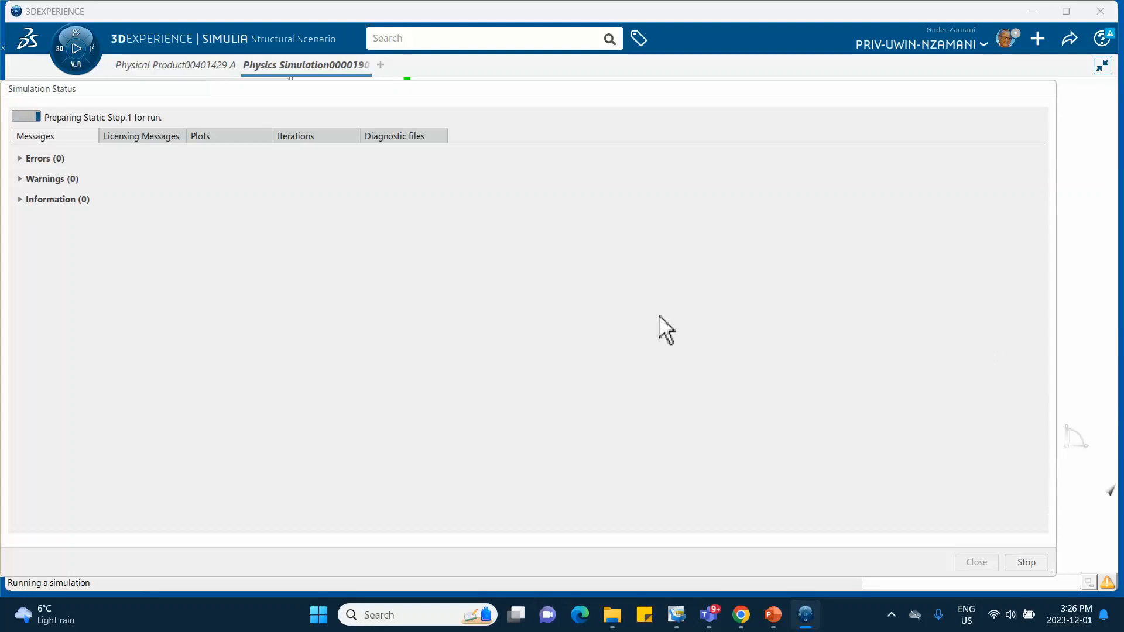
mouse_move(299, 137)
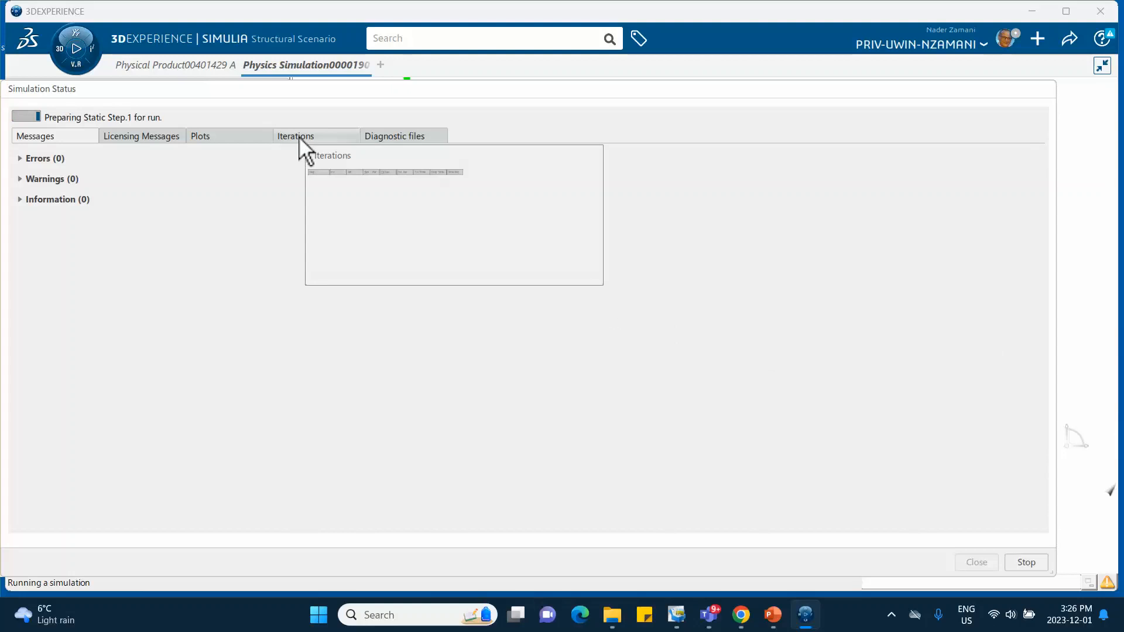
left_click(299, 136)
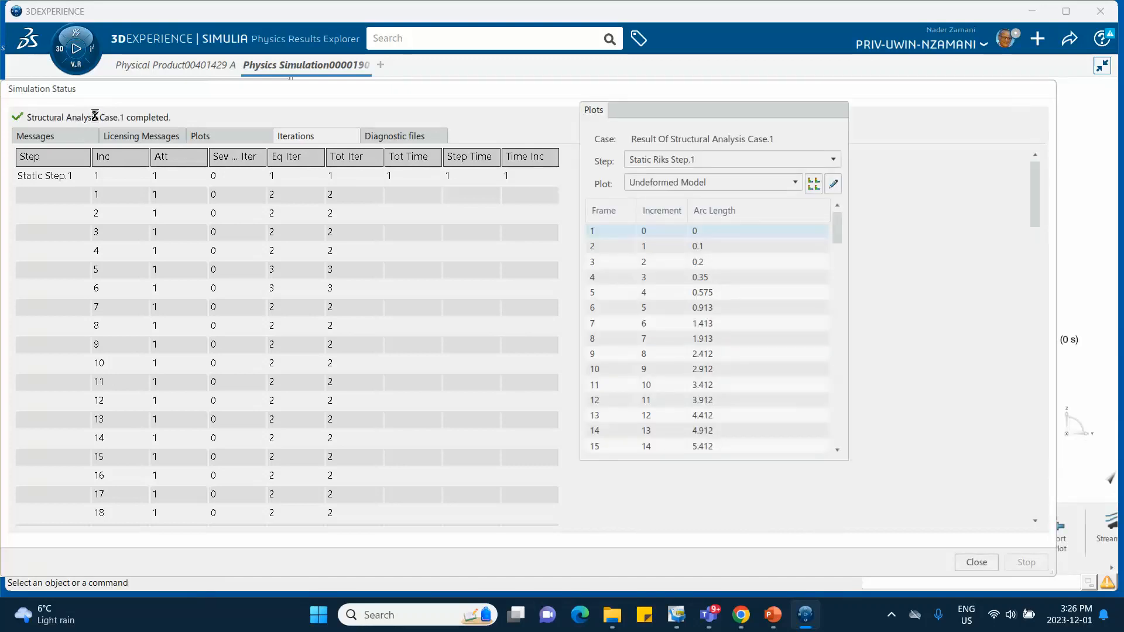
Review the arc lengths of all Static Riks Step.1 frames, close the simulation status, and collapse the frame list.
scroll(786, 356, "down", 5)
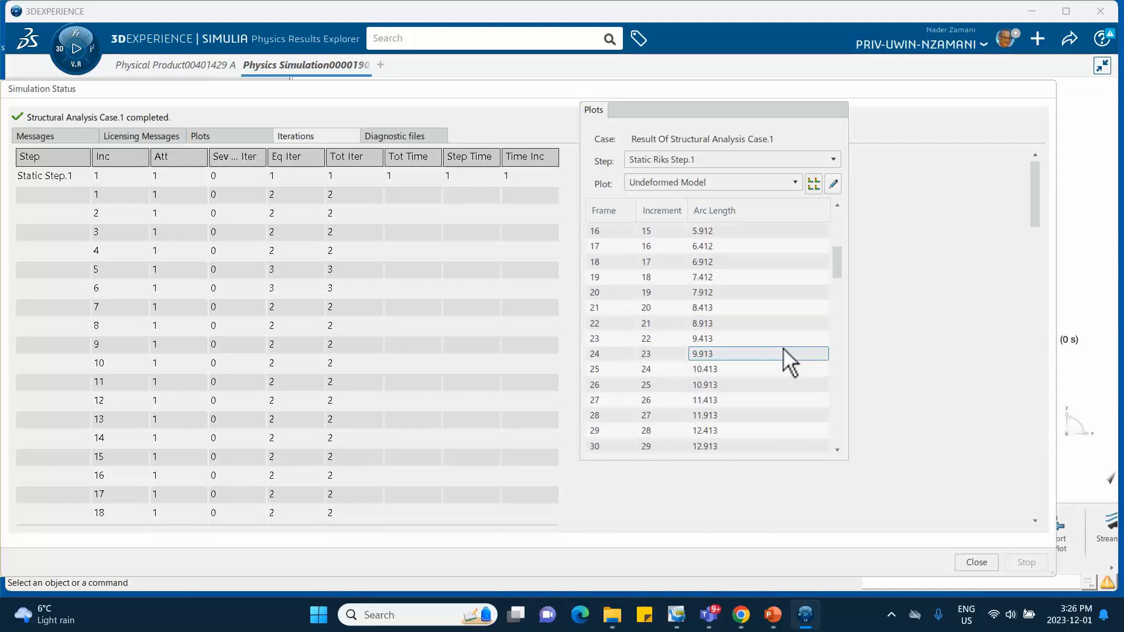
scroll(783, 349, "down", 18)
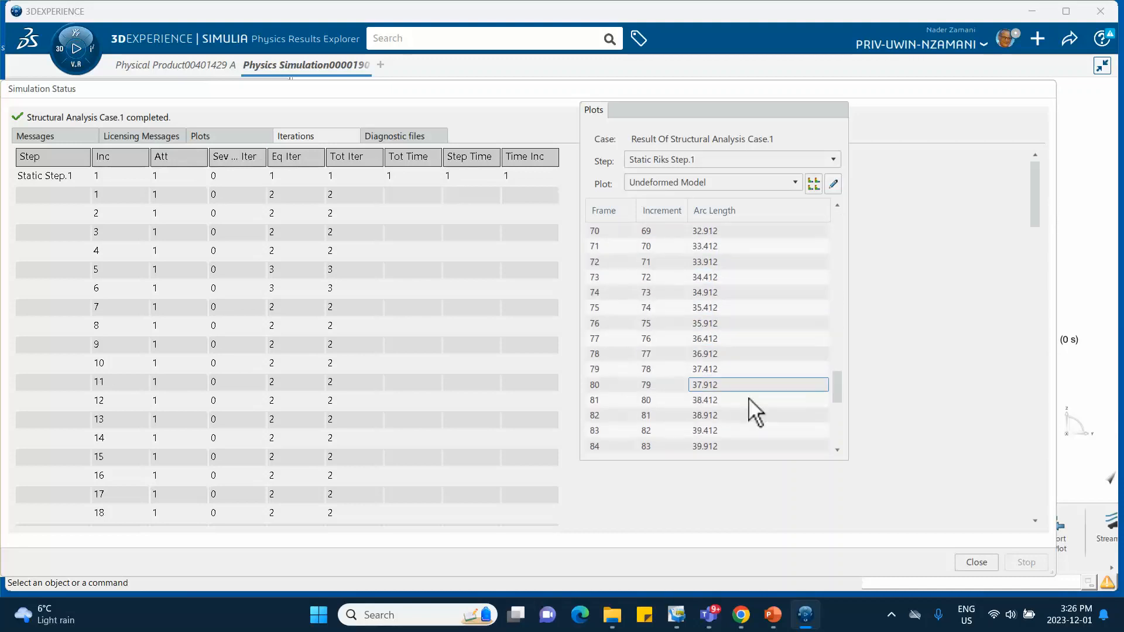
scroll(755, 413, "down", 6)
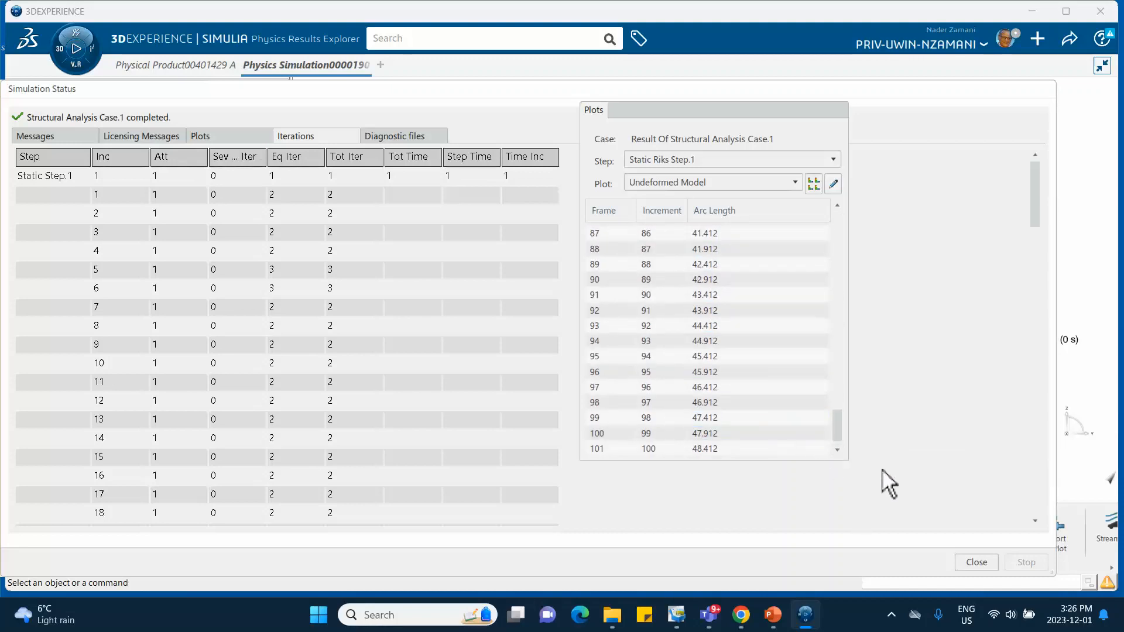
left_click(978, 563)
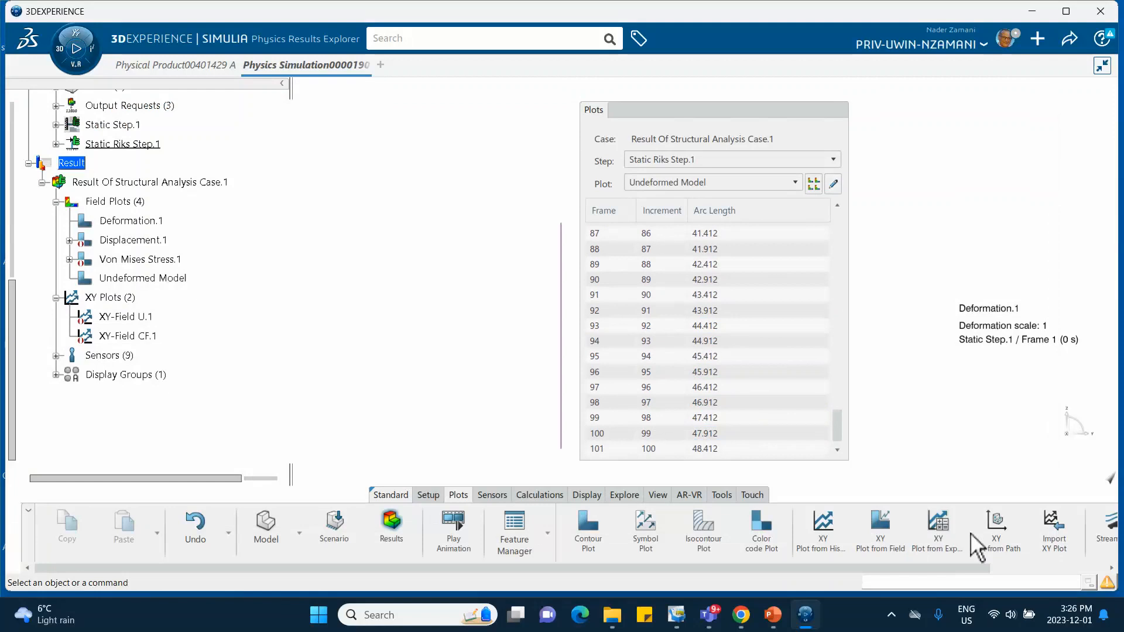
left_click(767, 112)
scroll(194, 334, "down", 1)
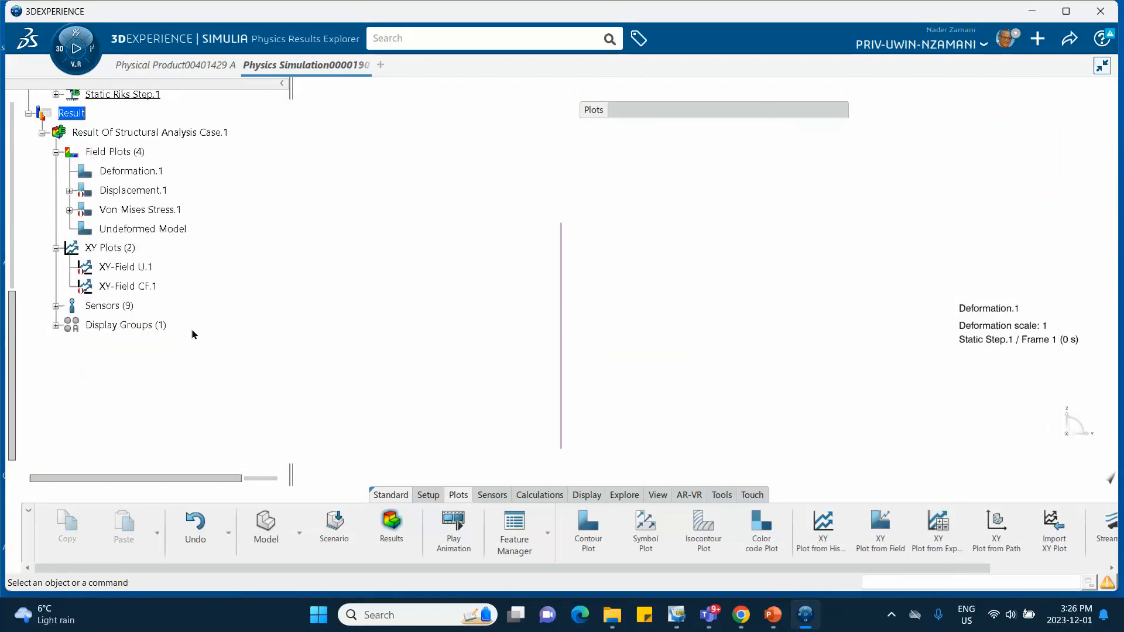
double_click(138, 267)
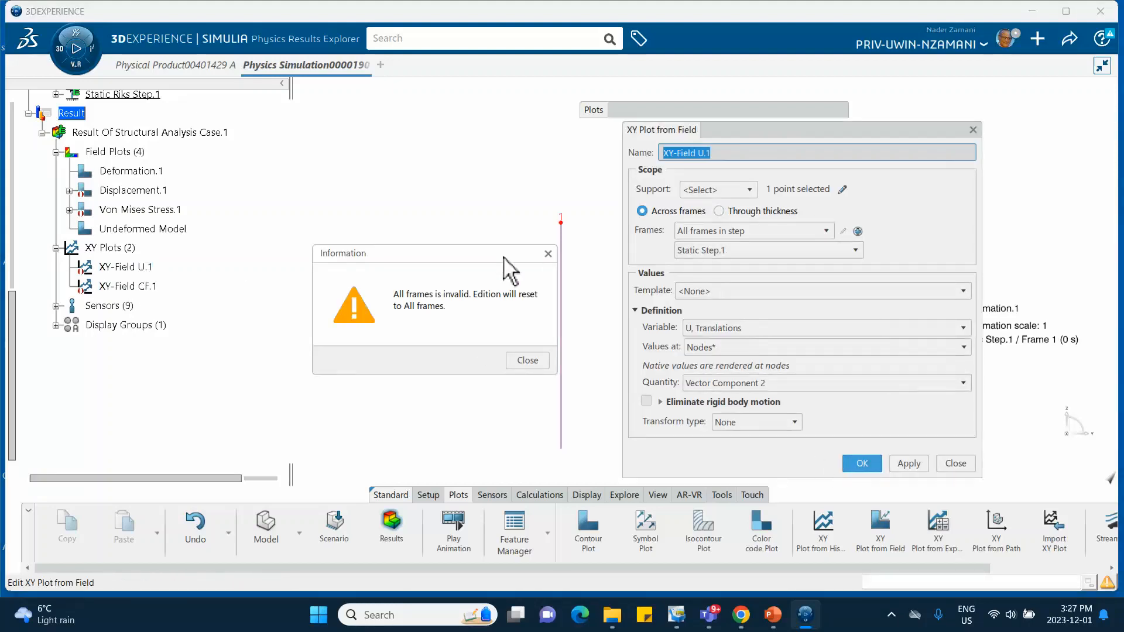
left_click(955, 464)
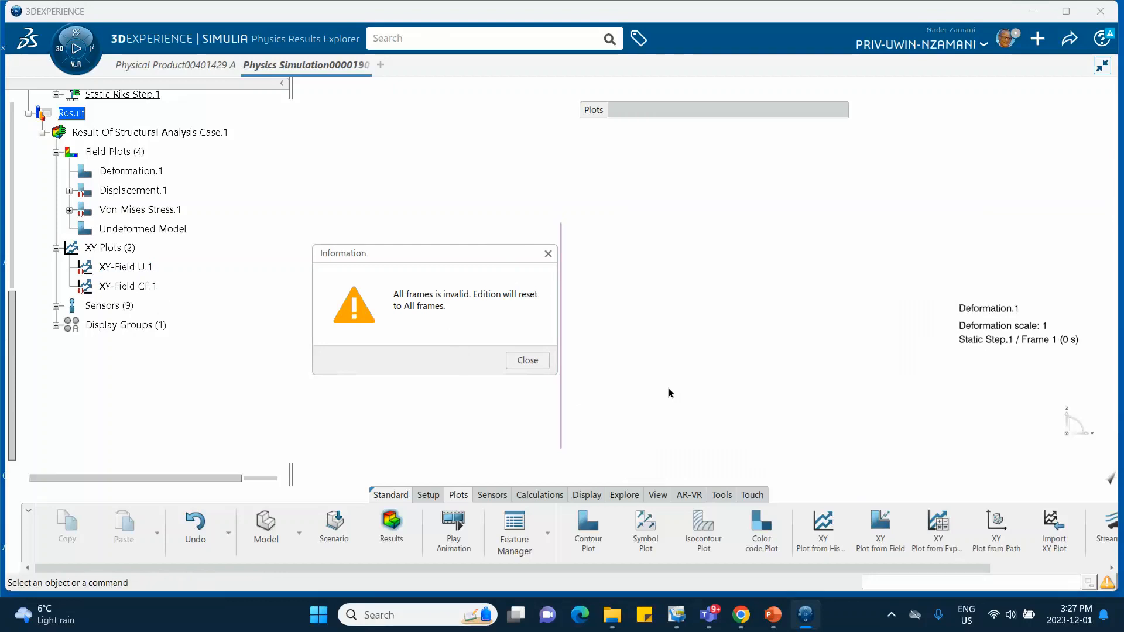
left_click(515, 359)
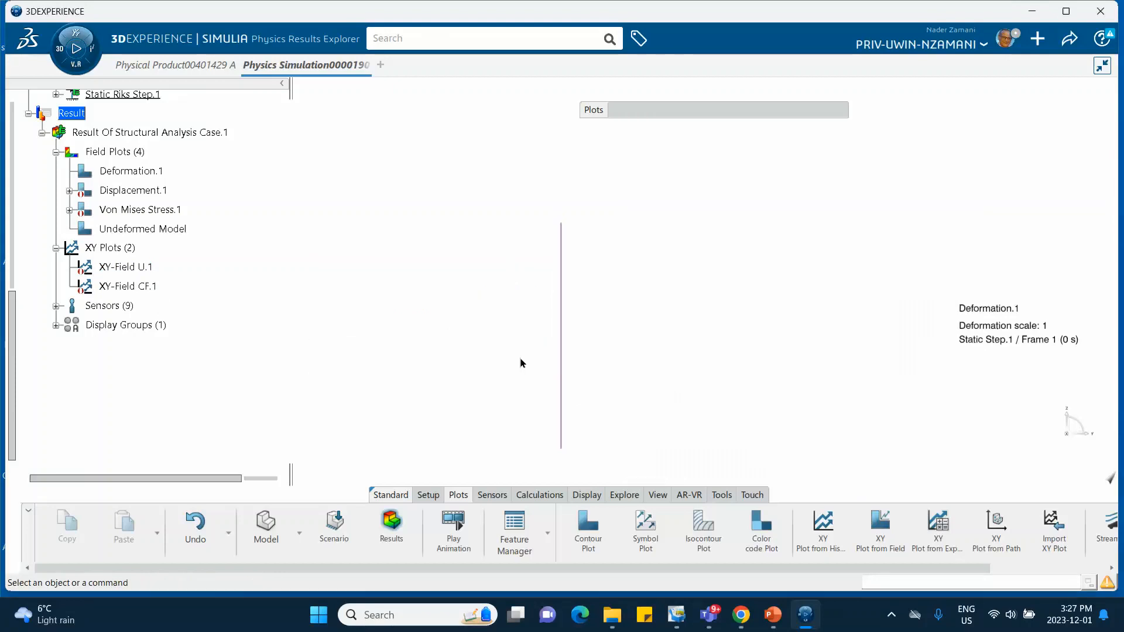
Set the displacement plot XY-Field U.1 to all frames in Static Riks Step.1, review its curve, and close the viewer and information message.
double_click(151, 266)
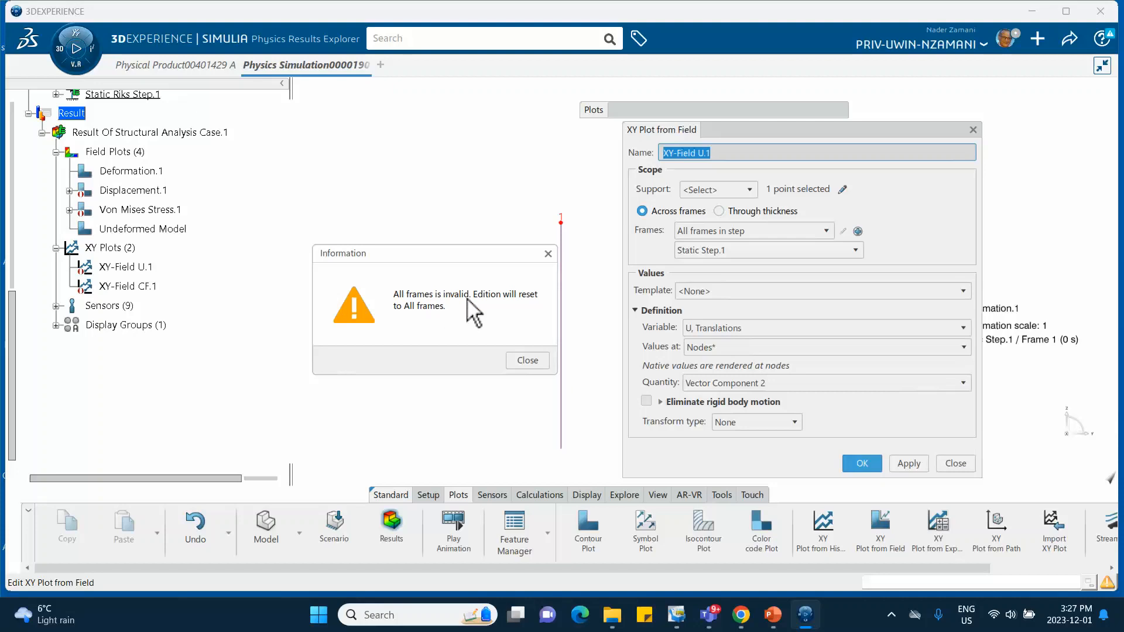
left_click(703, 250)
left_click(707, 282)
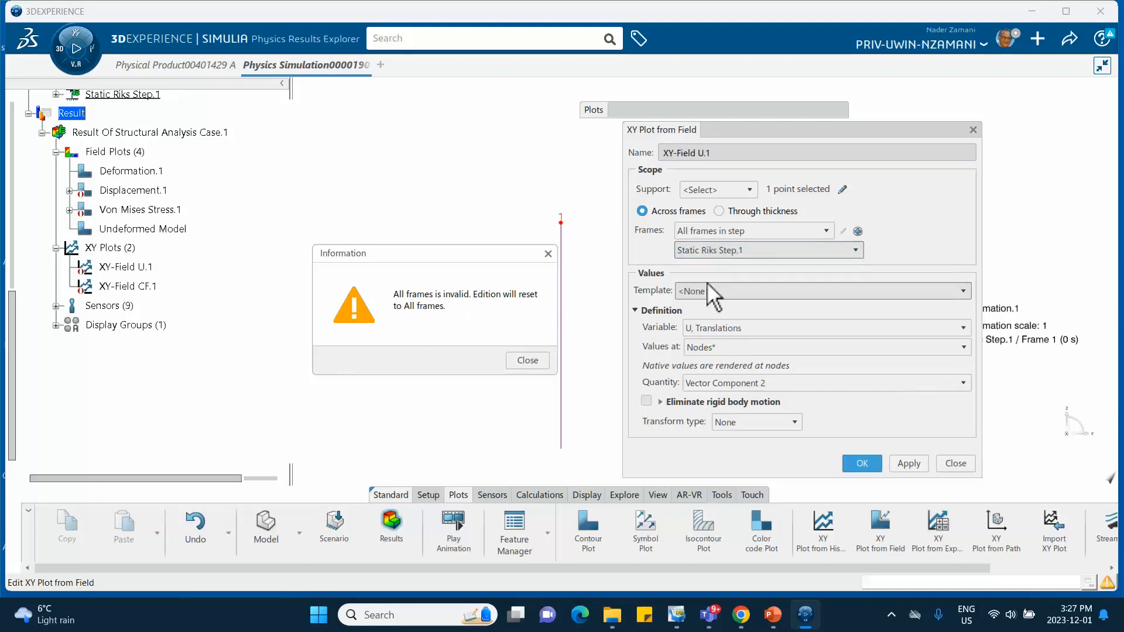
left_click(862, 465)
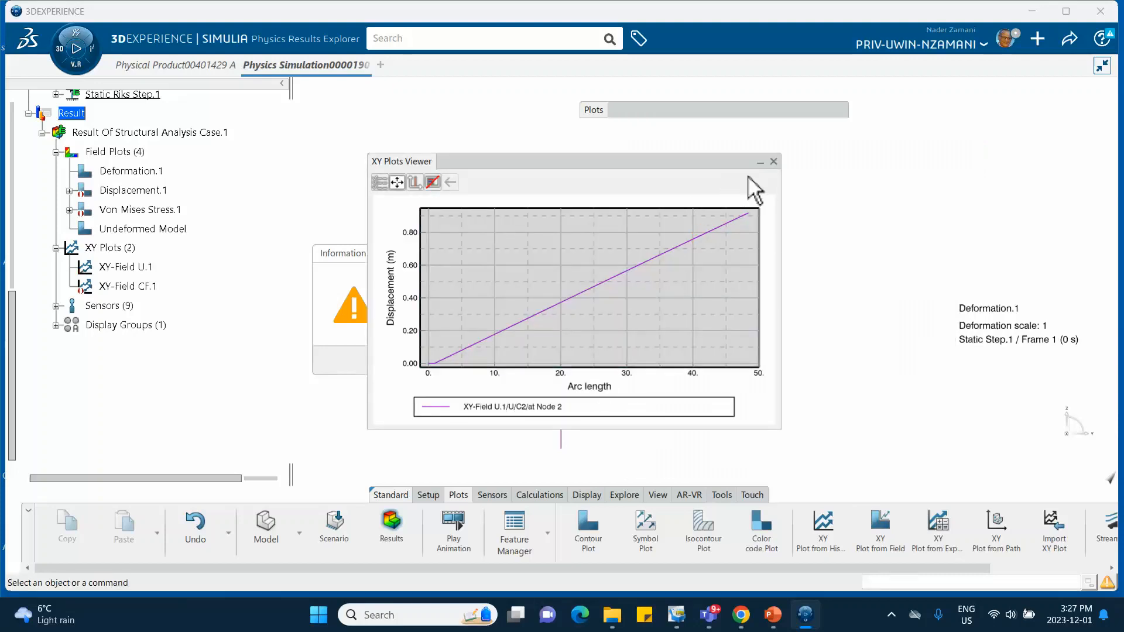
left_click(774, 162)
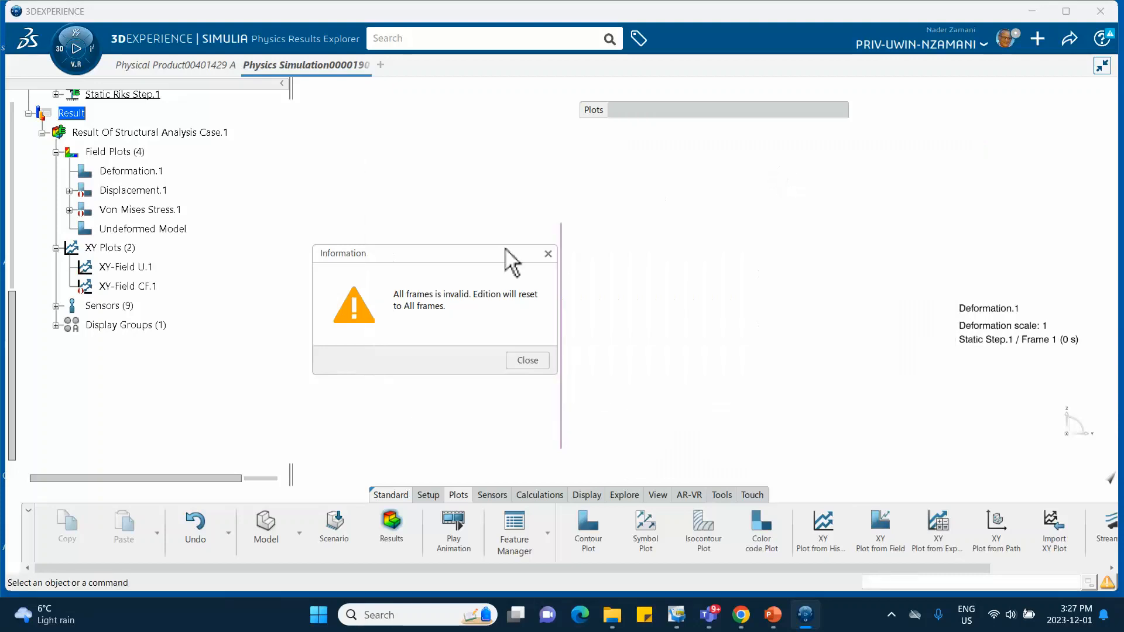
left_click(548, 254)
Set the force plot XY-Field CF.1 to all frames in Static Riks Step.1, review both curves, and close the plot viewer.
double_click(141, 287)
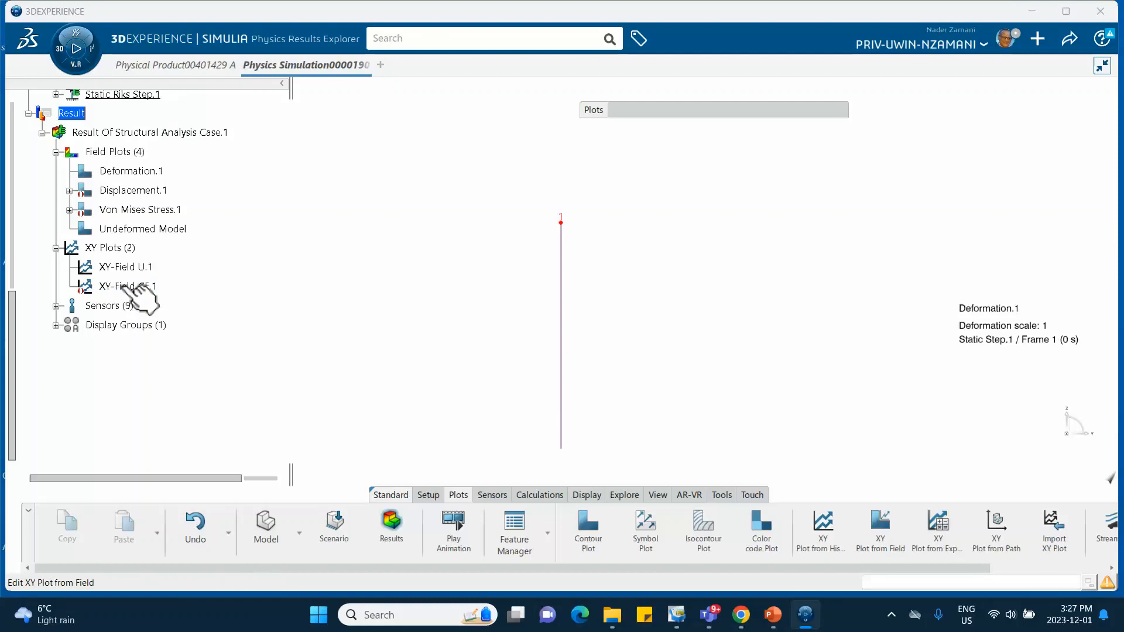
left_click(548, 254)
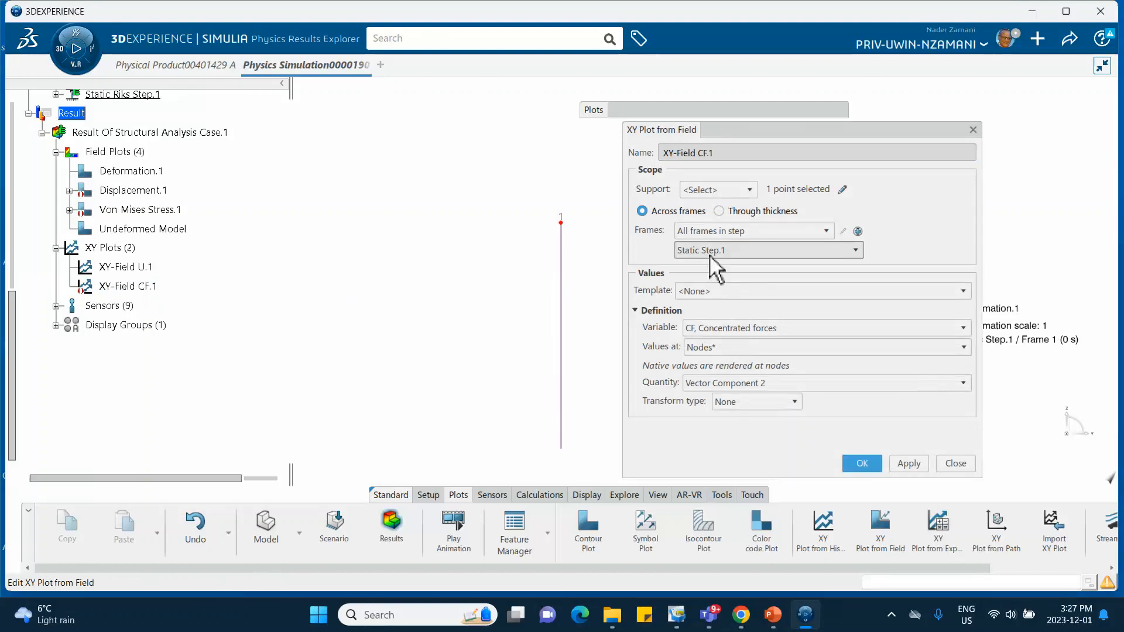
left_click(715, 252)
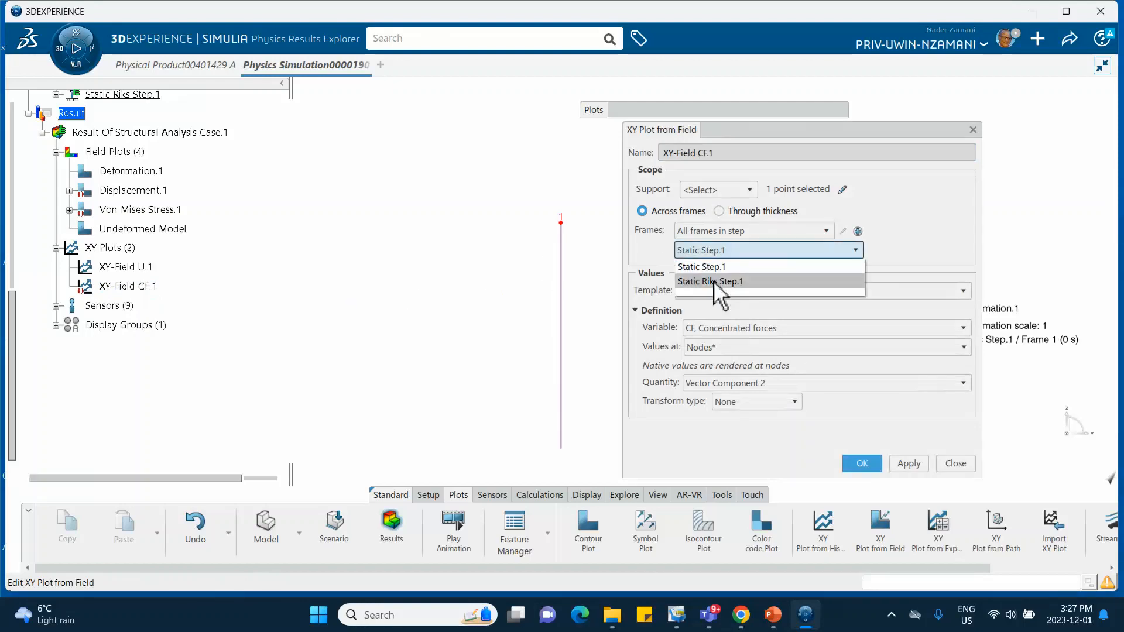
left_click(713, 281)
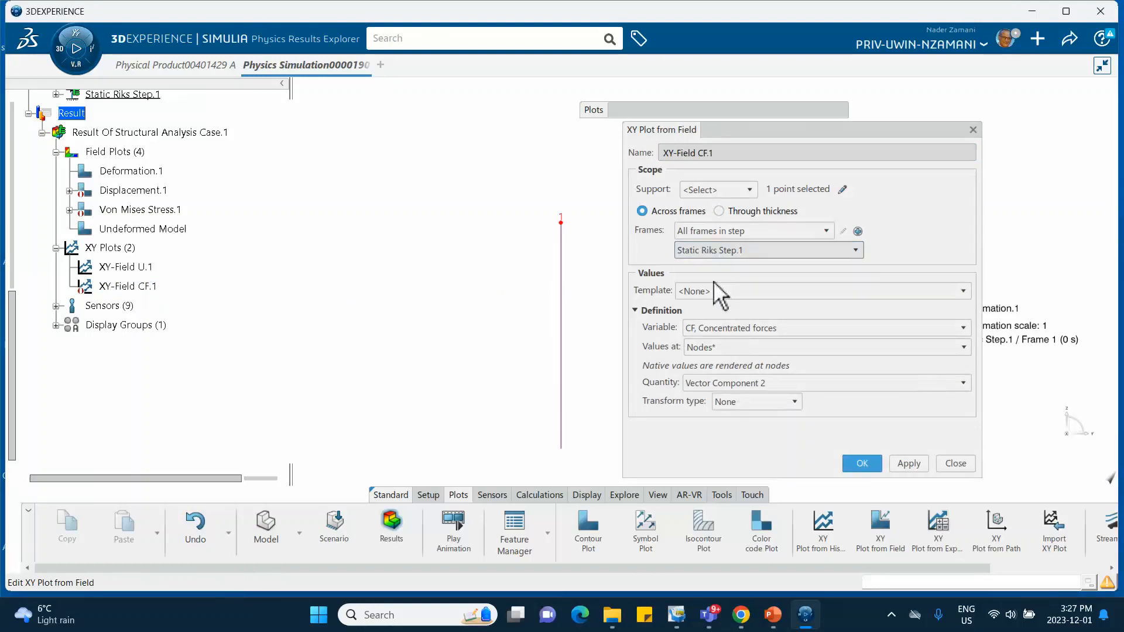
left_click(862, 463)
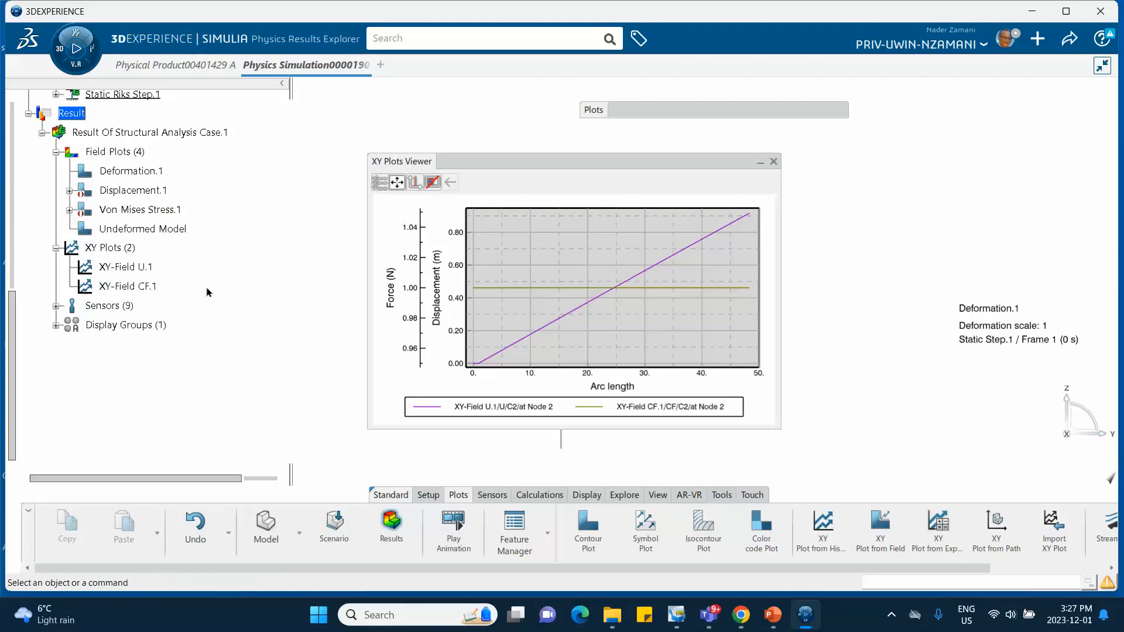
left_click(773, 161)
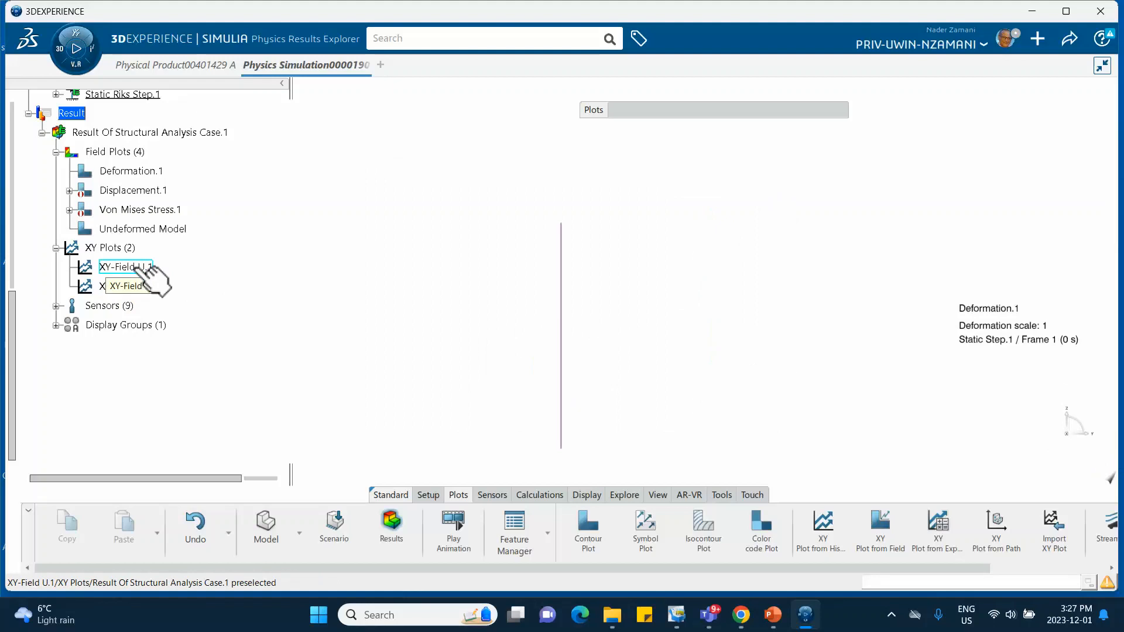
Set the displacement plot XY-Field U.1 to show Vector Component 3 and display its curve.
double_click(136, 268)
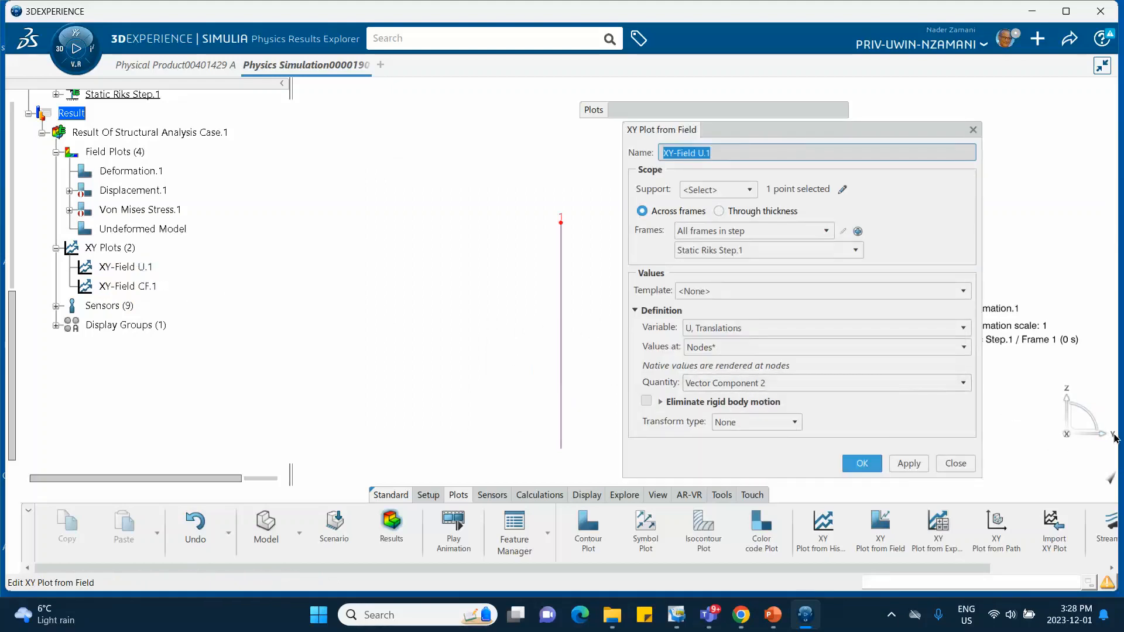
left_click(736, 386)
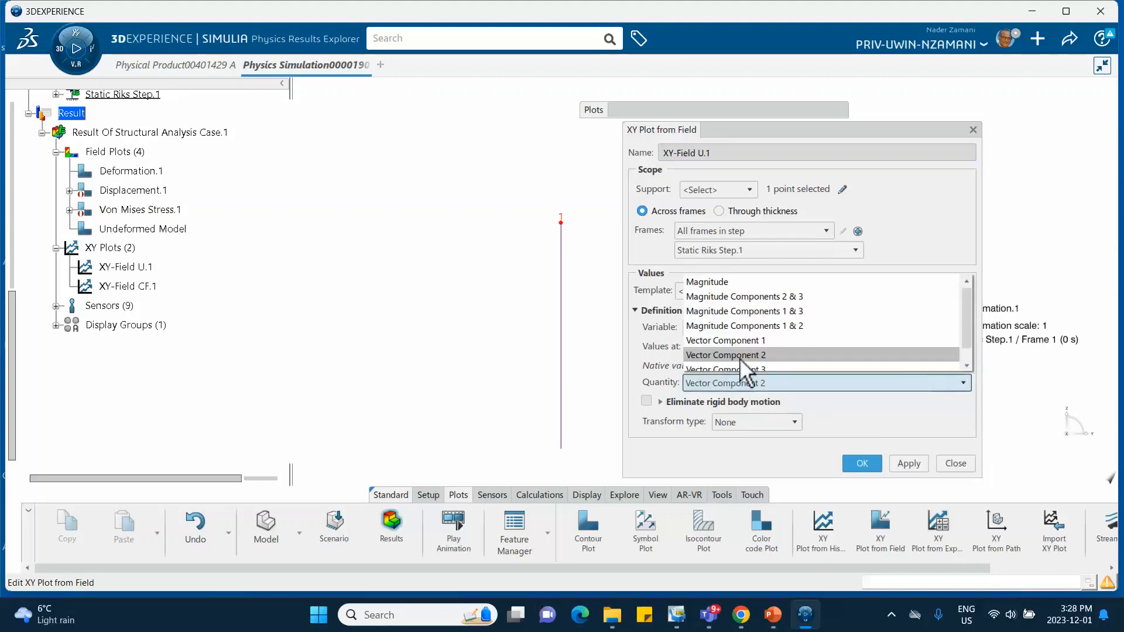
left_click(746, 370)
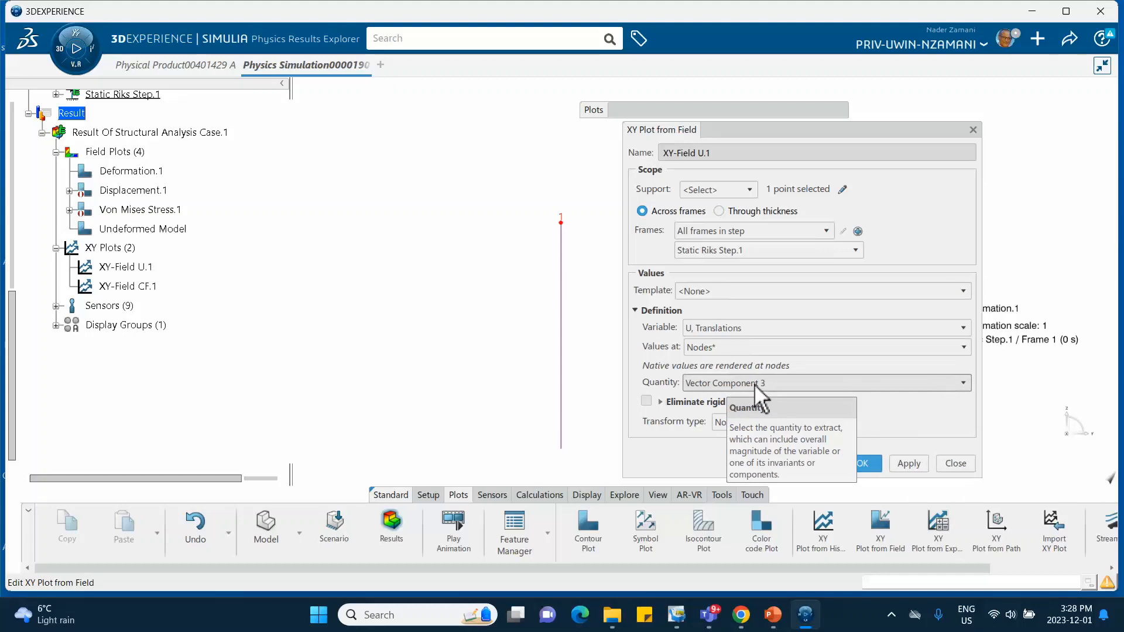
left_click(865, 463)
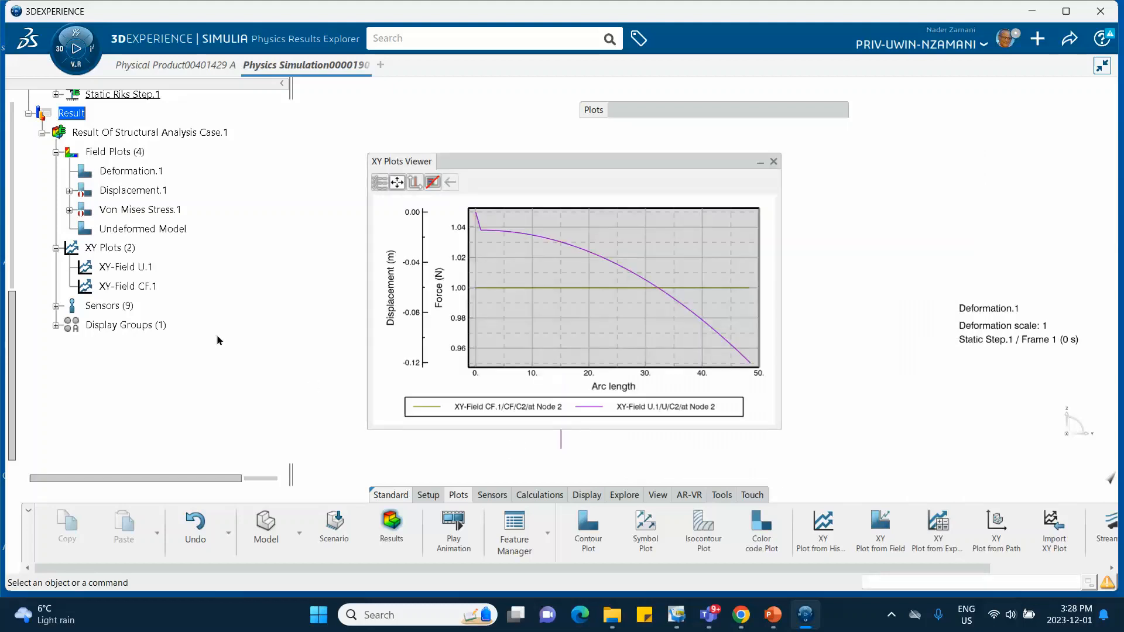
Set the concentrated force plot XY-Field CF.1 to Vector Component 3 and inspect the updated curves.
double_click(146, 286)
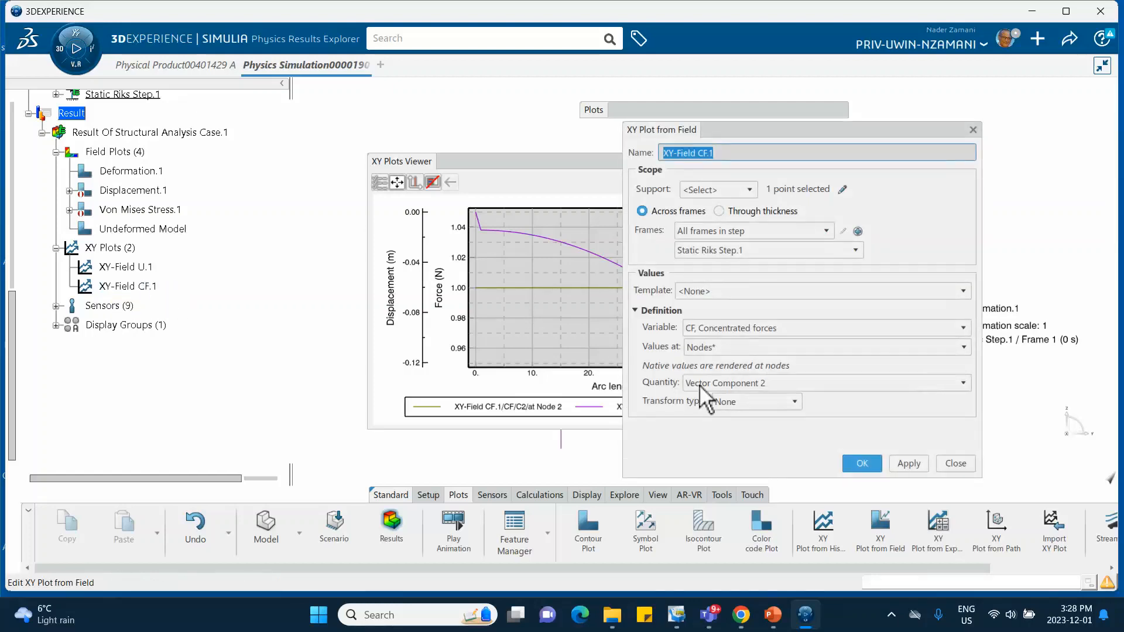
left_click(718, 387)
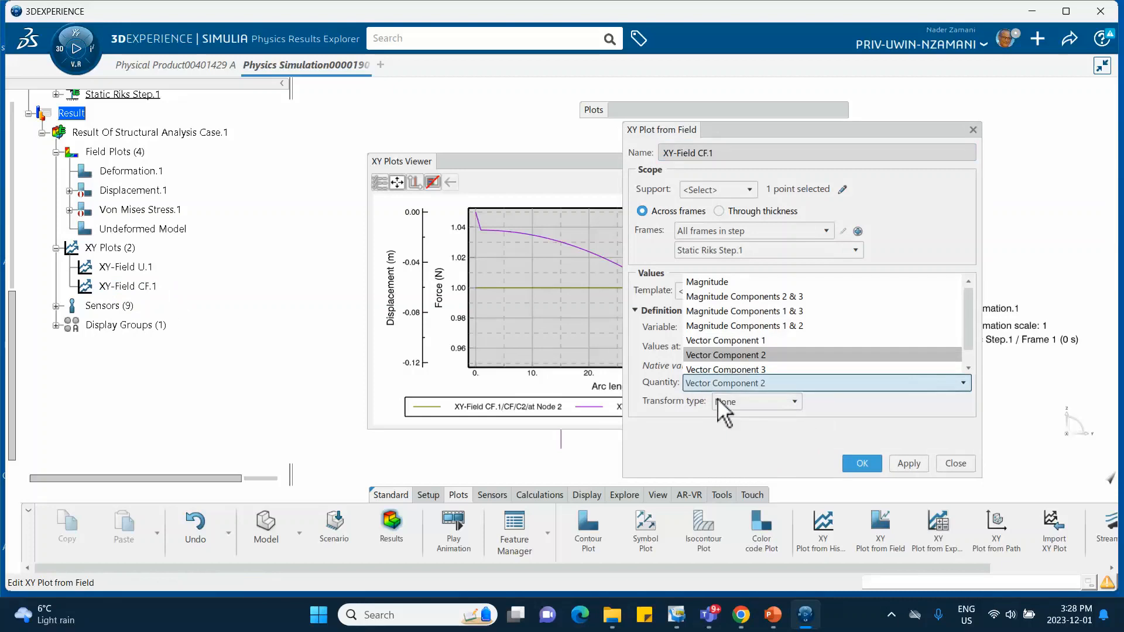
left_click(736, 368)
left_click(863, 464)
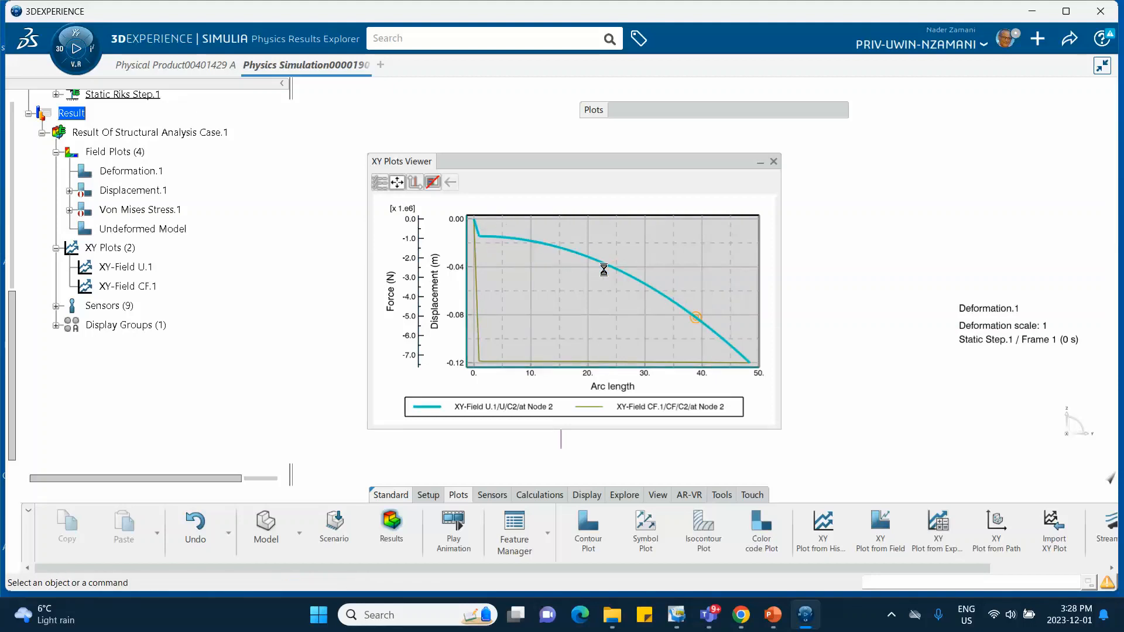
mouse_move(488, 240)
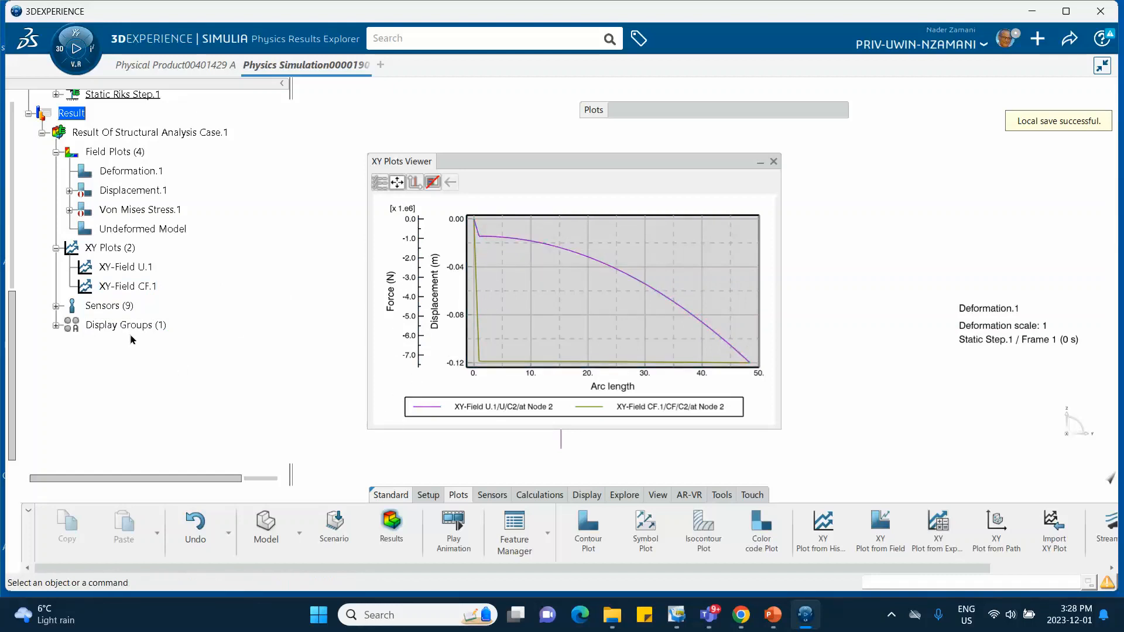
Check the step and vector component settings of XY-Field CF.1 and XY-Field U.1, keeping Vector Component 3 for displacement.
double_click(145, 287)
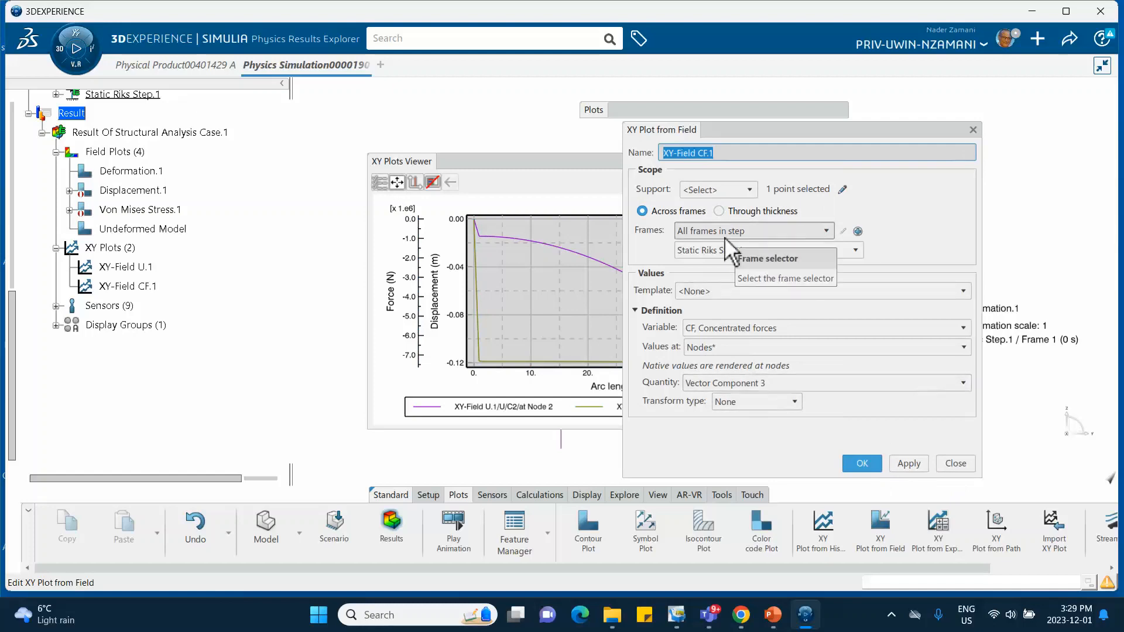
left_click(958, 467)
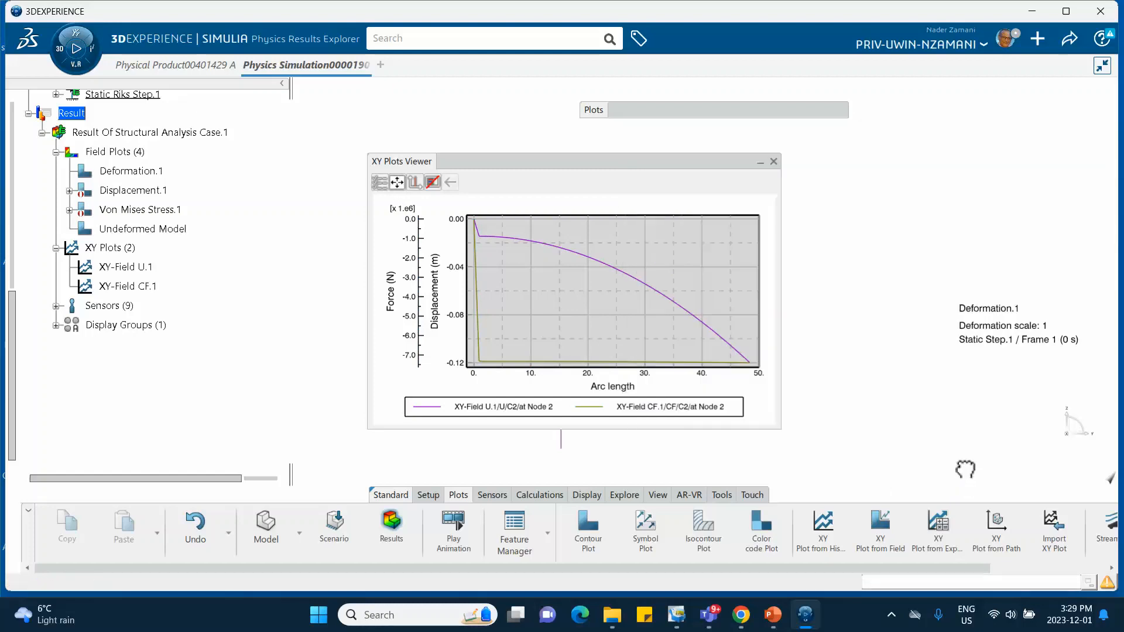
left_click(151, 268)
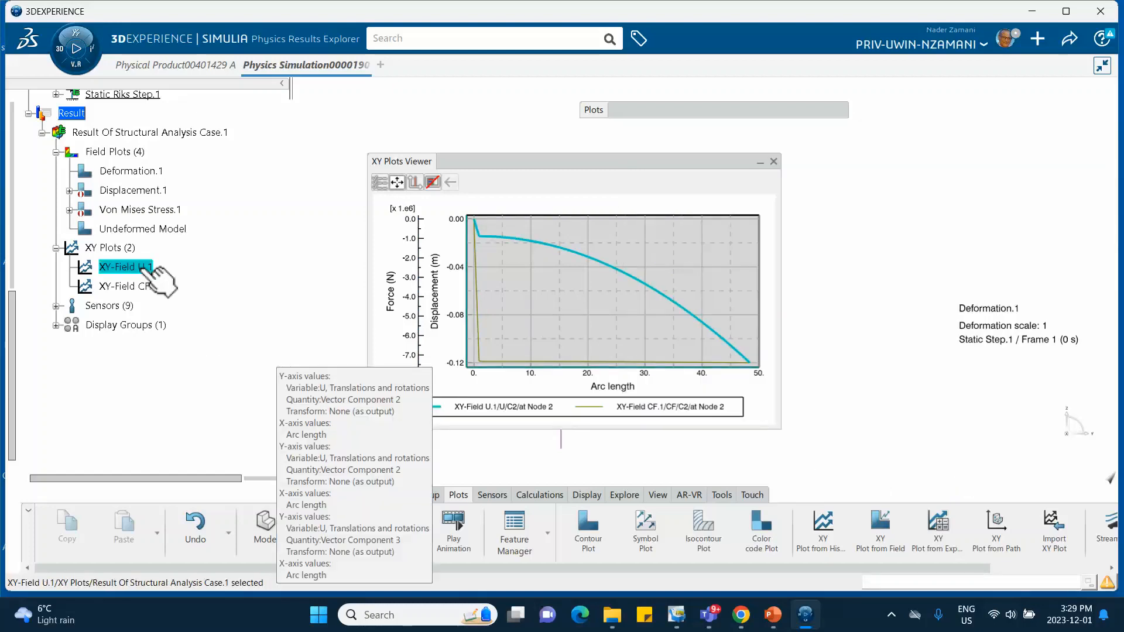
double_click(151, 267)
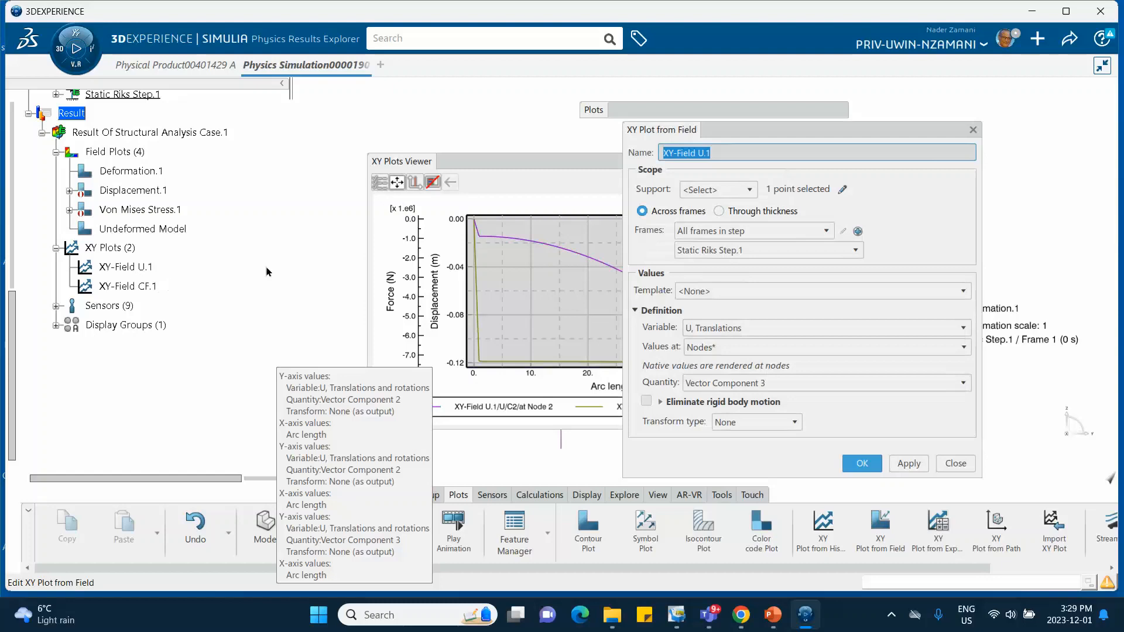
left_click(738, 385)
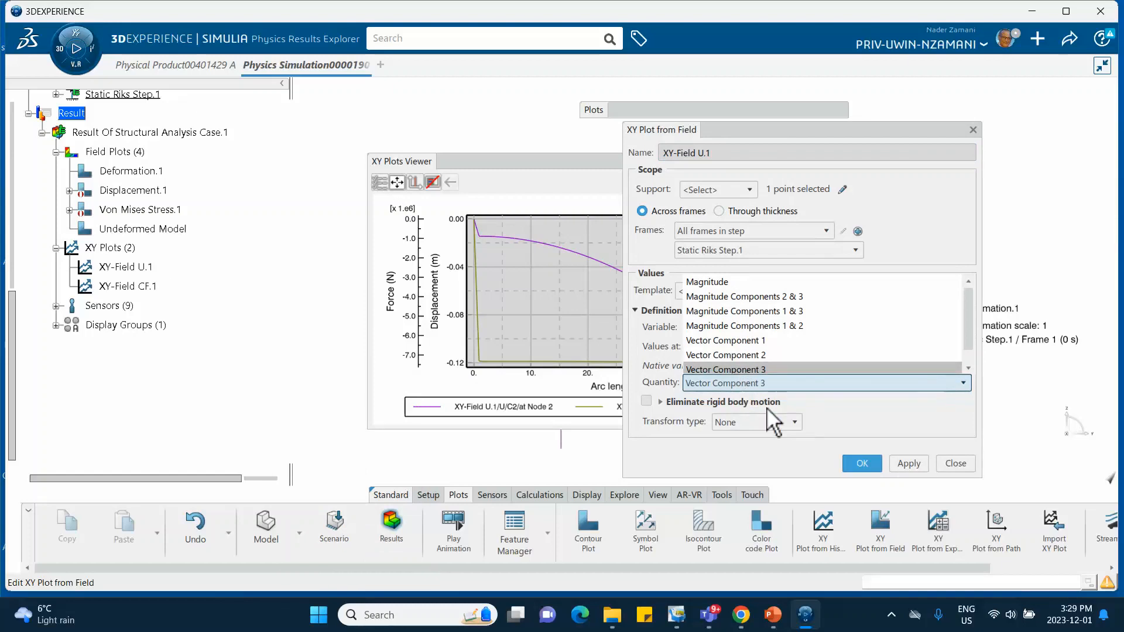
left_click(864, 465)
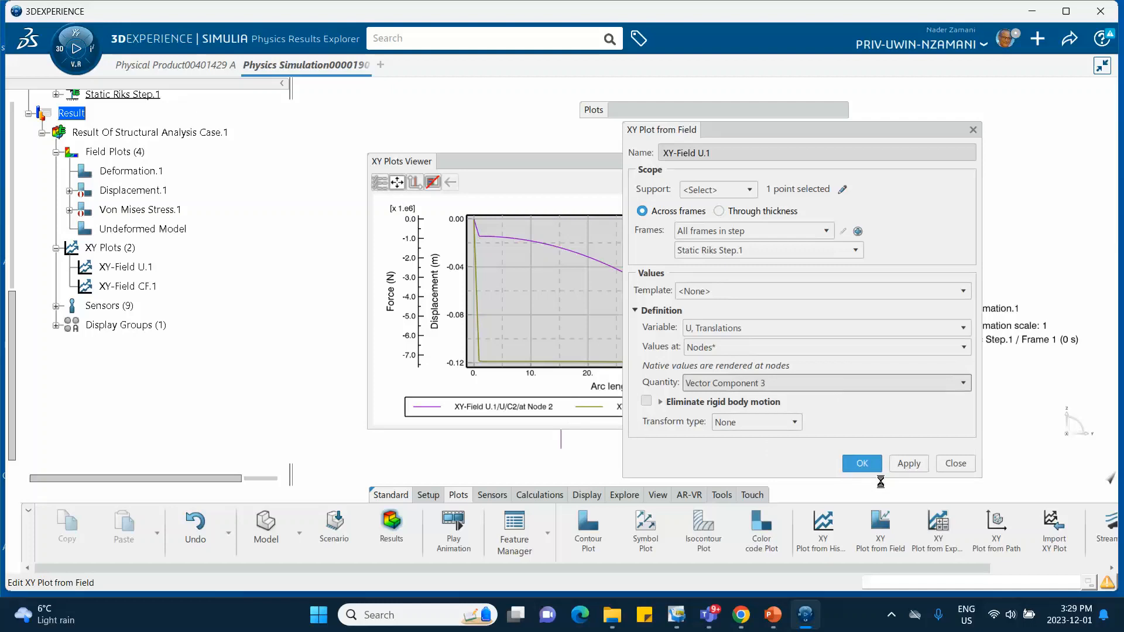
left_click(861, 463)
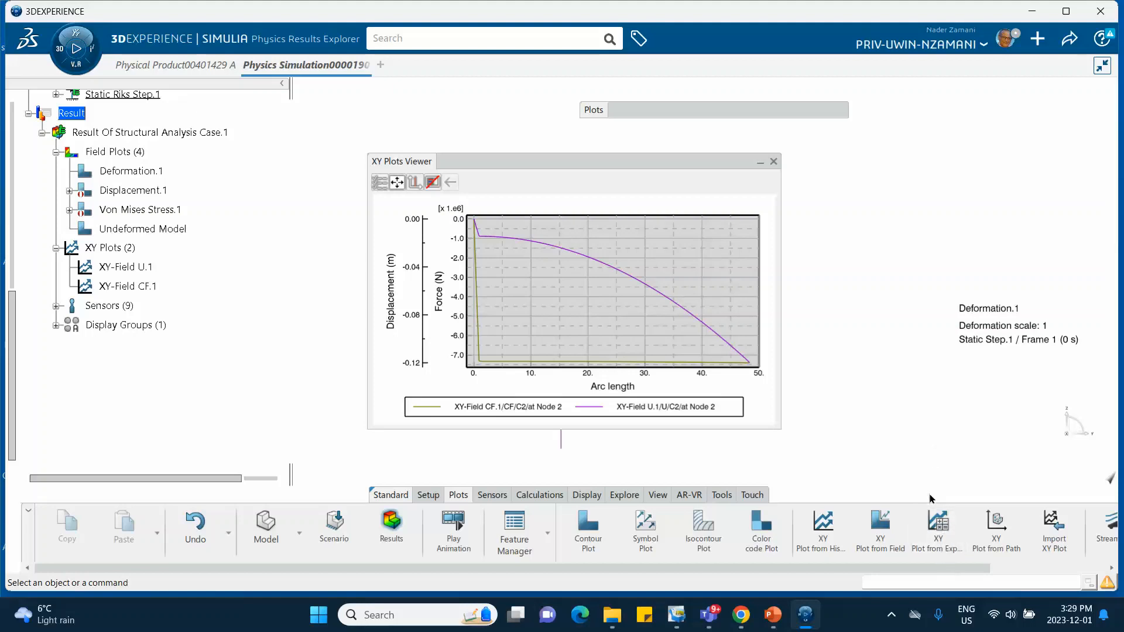
Create an XY plot from a combine expression with XY-Field U.1 as X data and XY-Field CF.1 as Y data, and reposition its viewer.
left_click(938, 529)
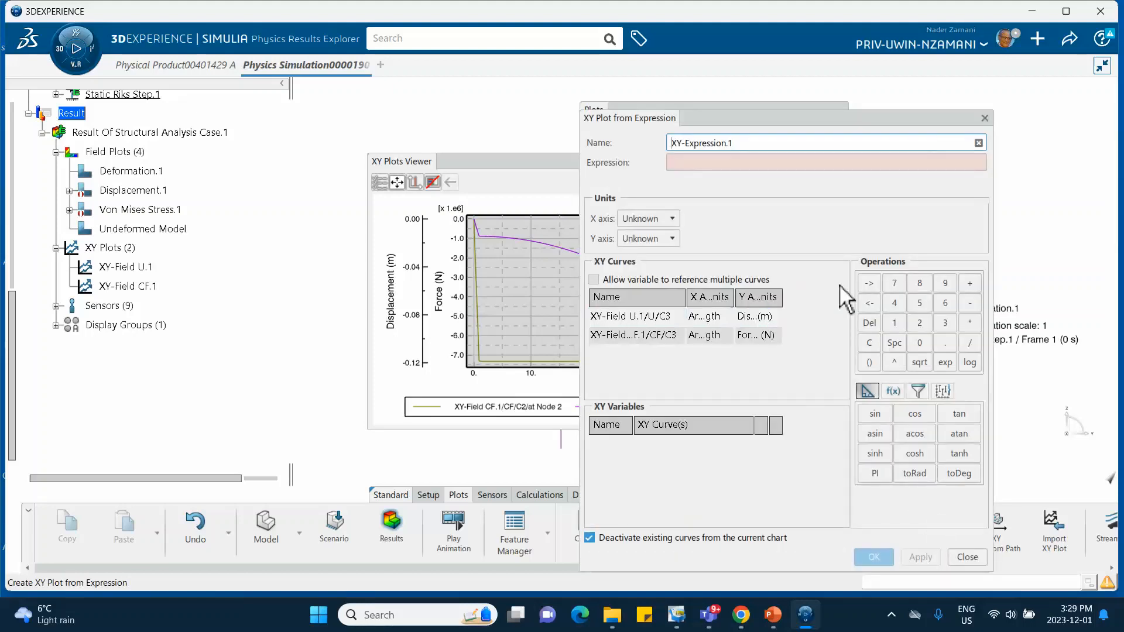
left_click(893, 391)
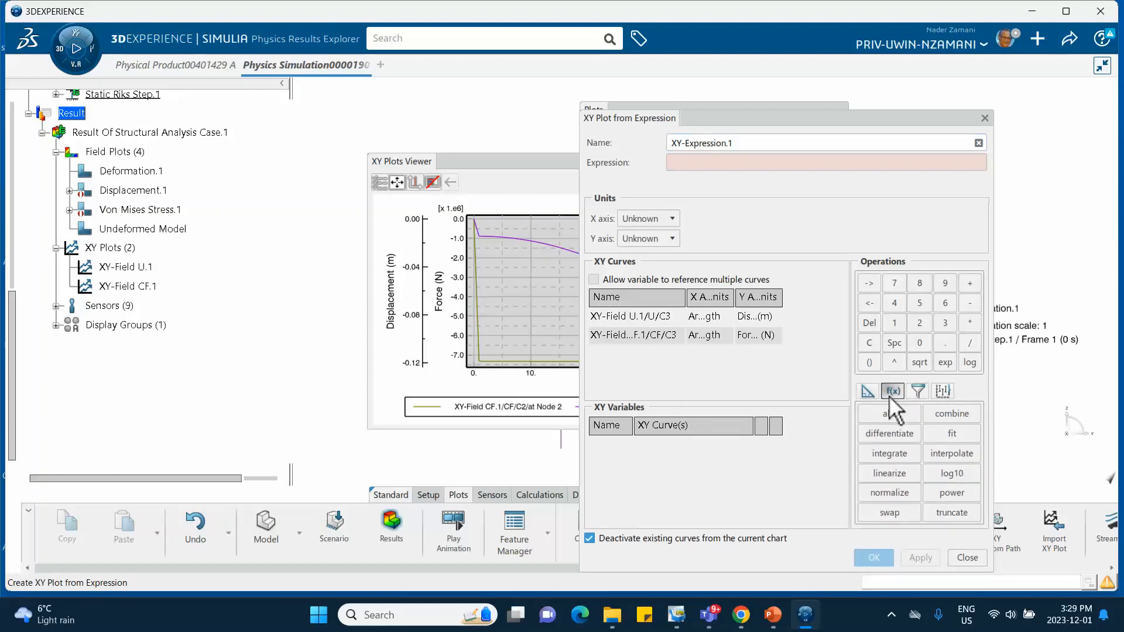
left_click(952, 414)
left_click(950, 413)
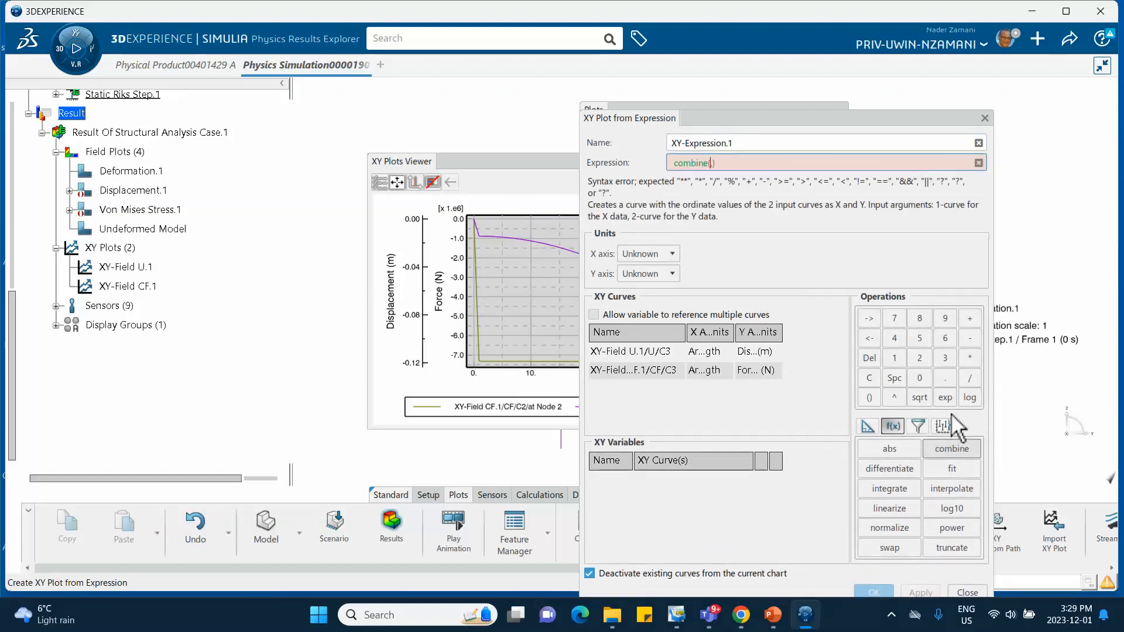
left_click(650, 356)
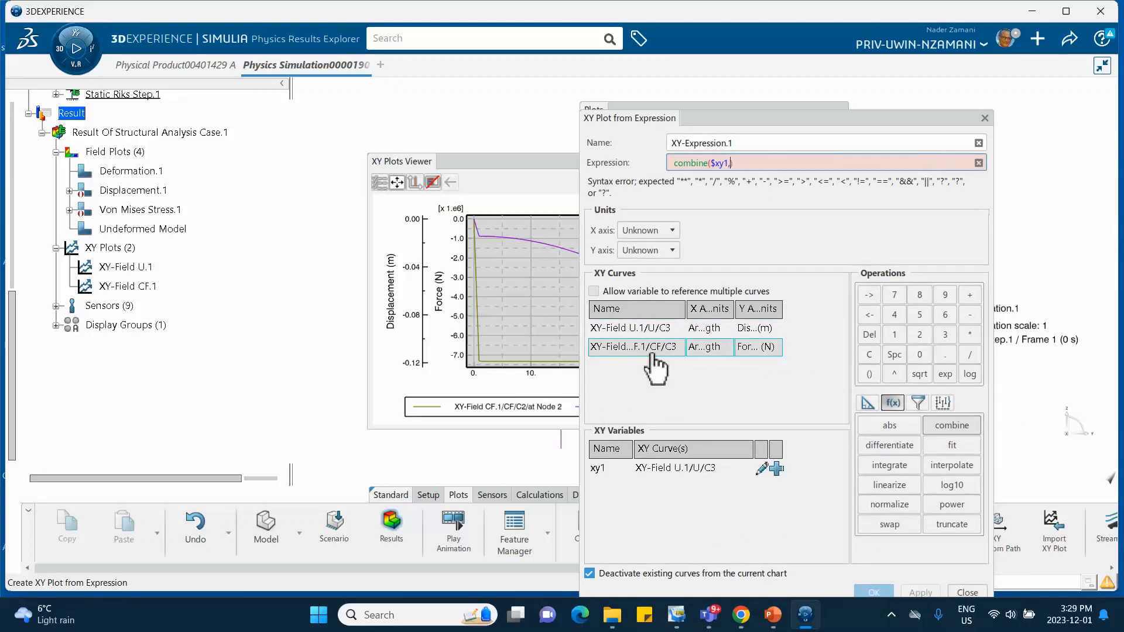
left_click(640, 346)
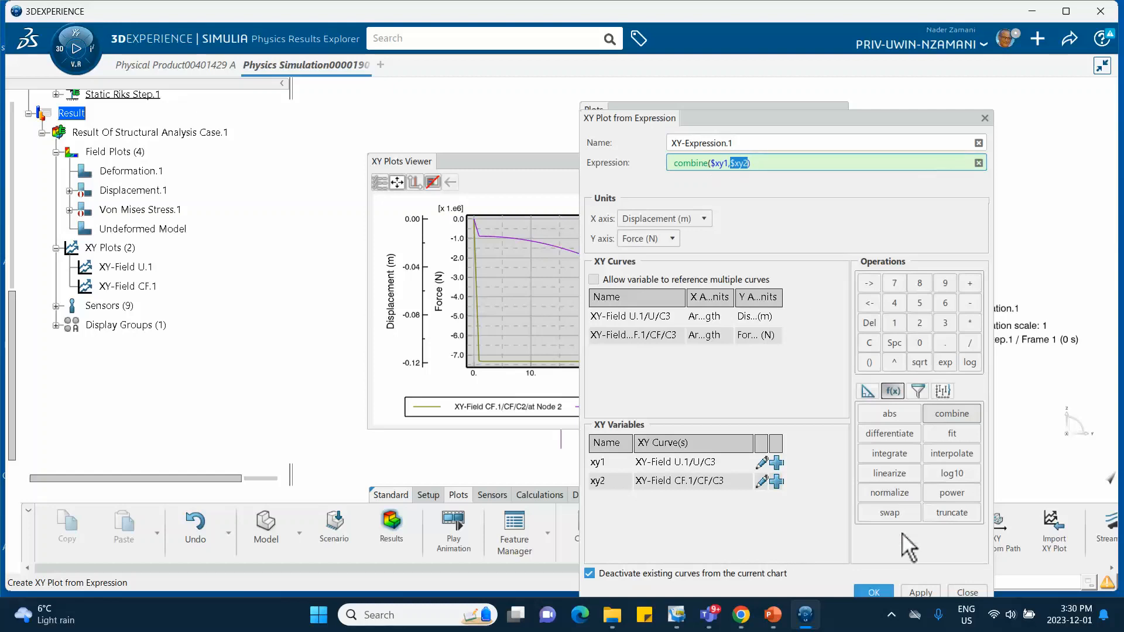
left_click(874, 592)
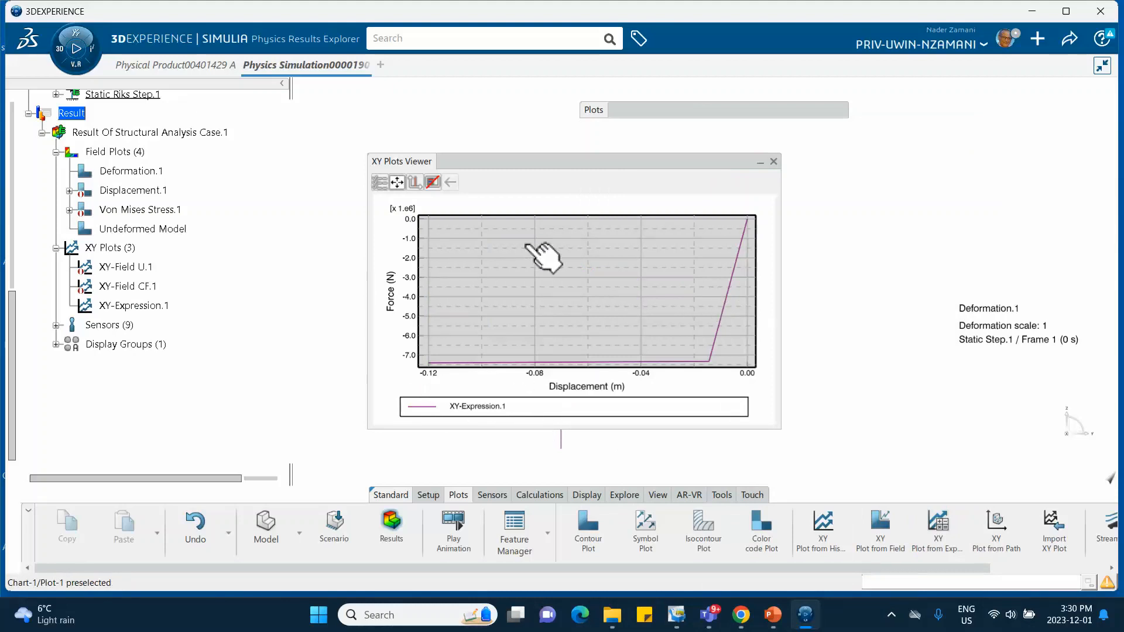
left_click_drag(668, 160, 742, 150)
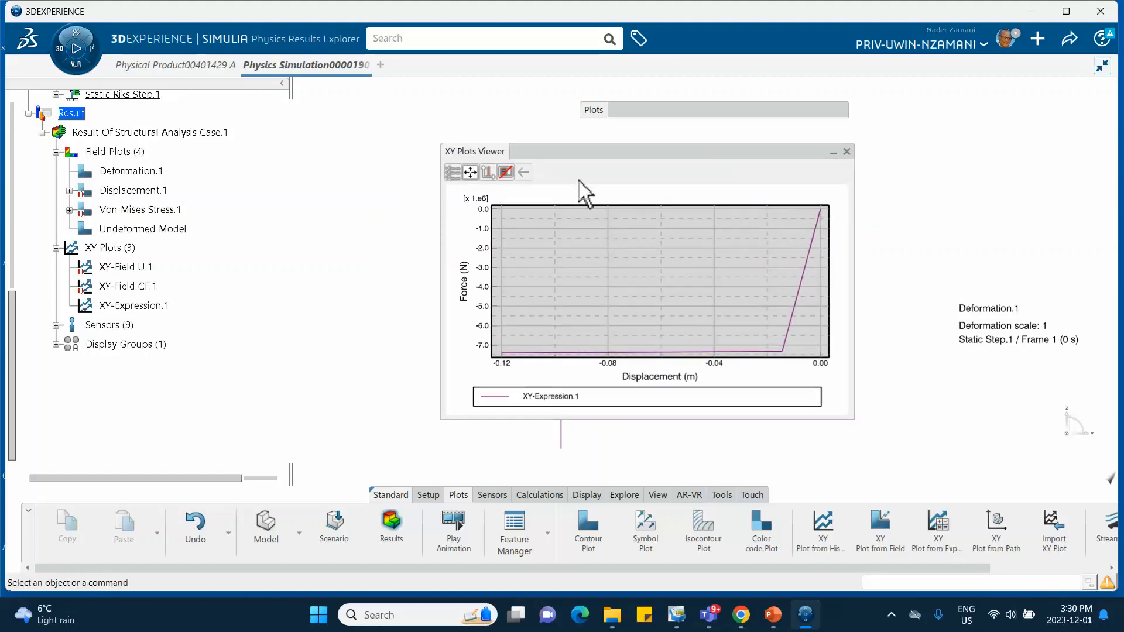
Check the combine expression's curves without changes, and set the displacement plot XY-Field U.1 to Vector Component 2.
double_click(143, 307)
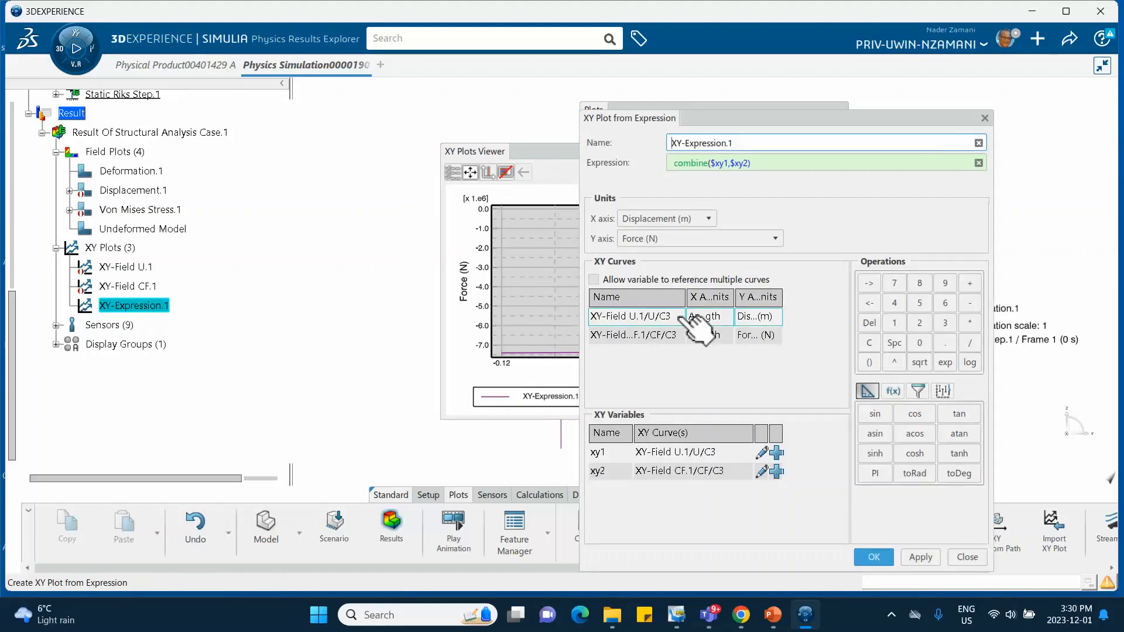
left_click(985, 118)
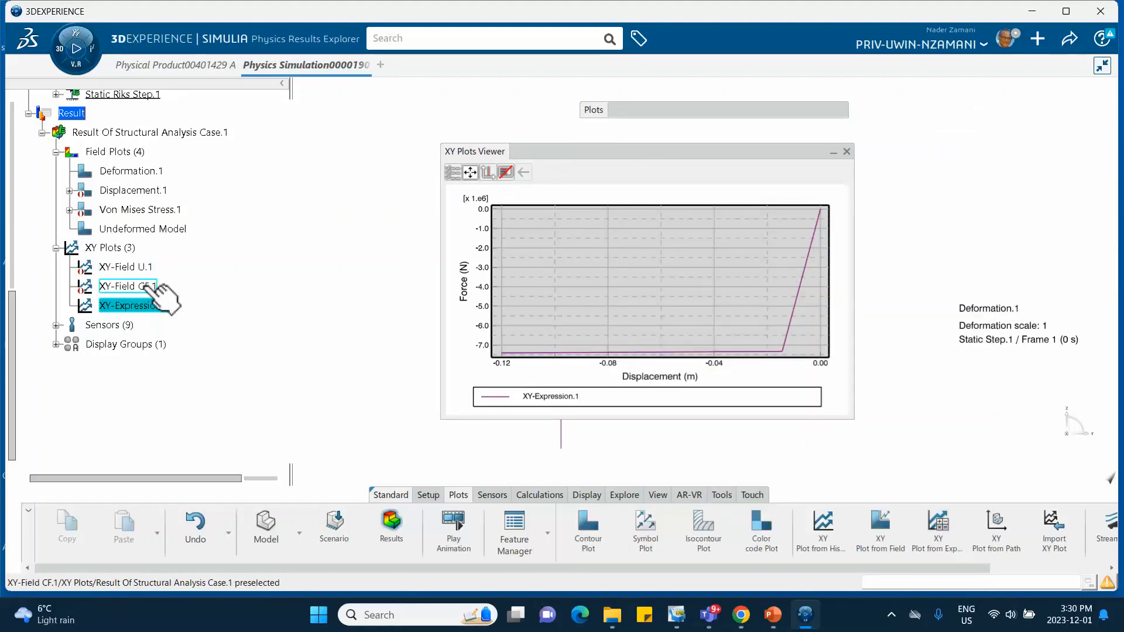
double_click(143, 268)
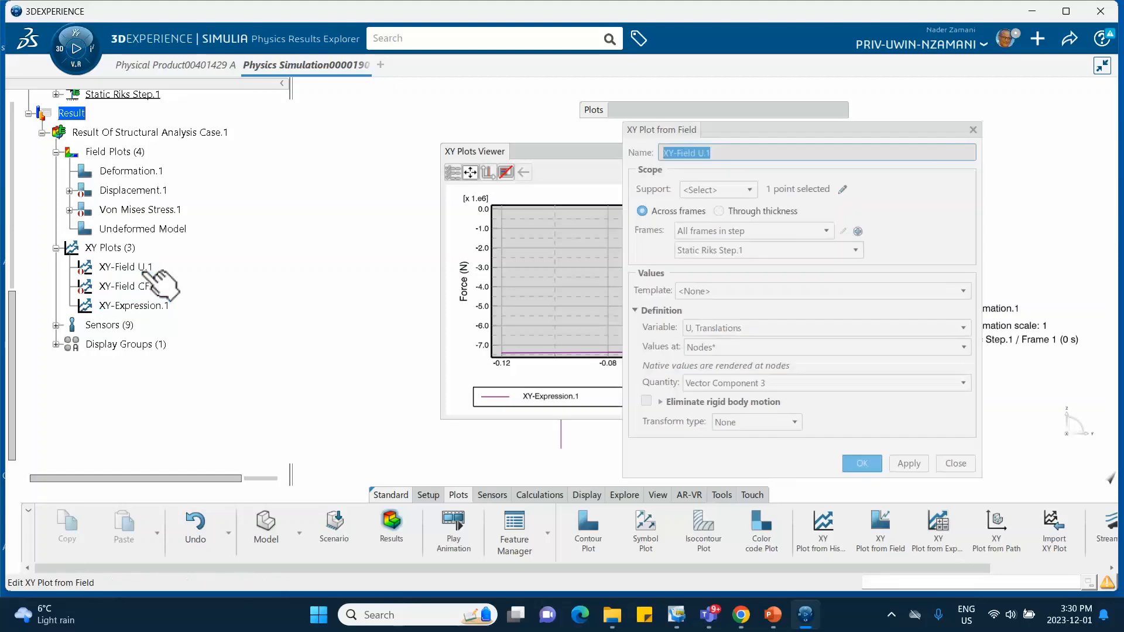
left_click(739, 382)
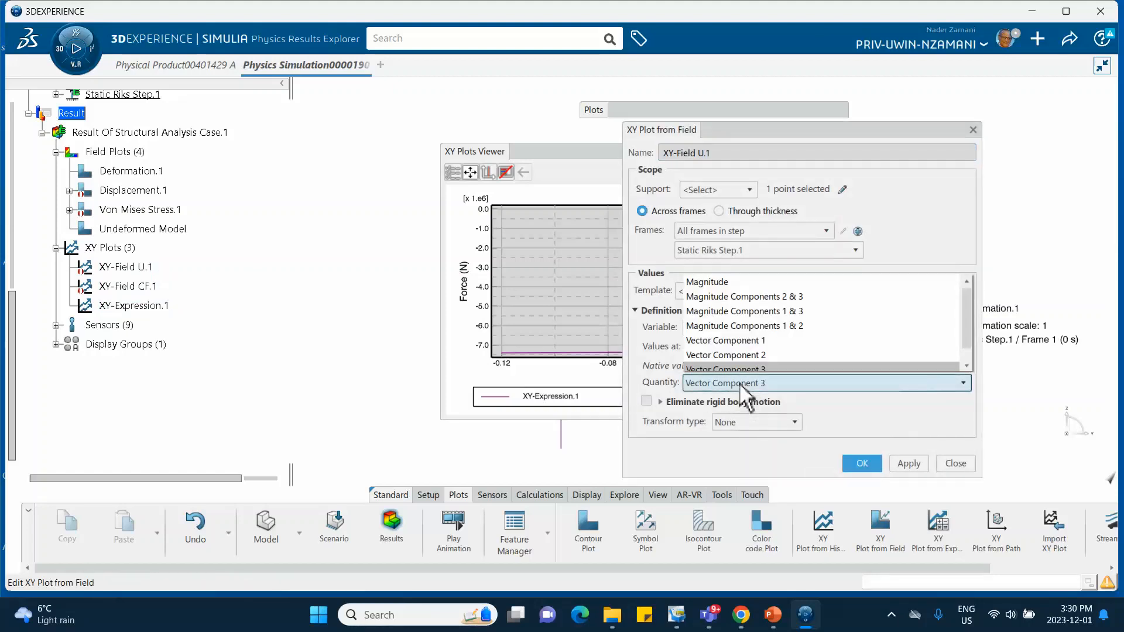
left_click(746, 358)
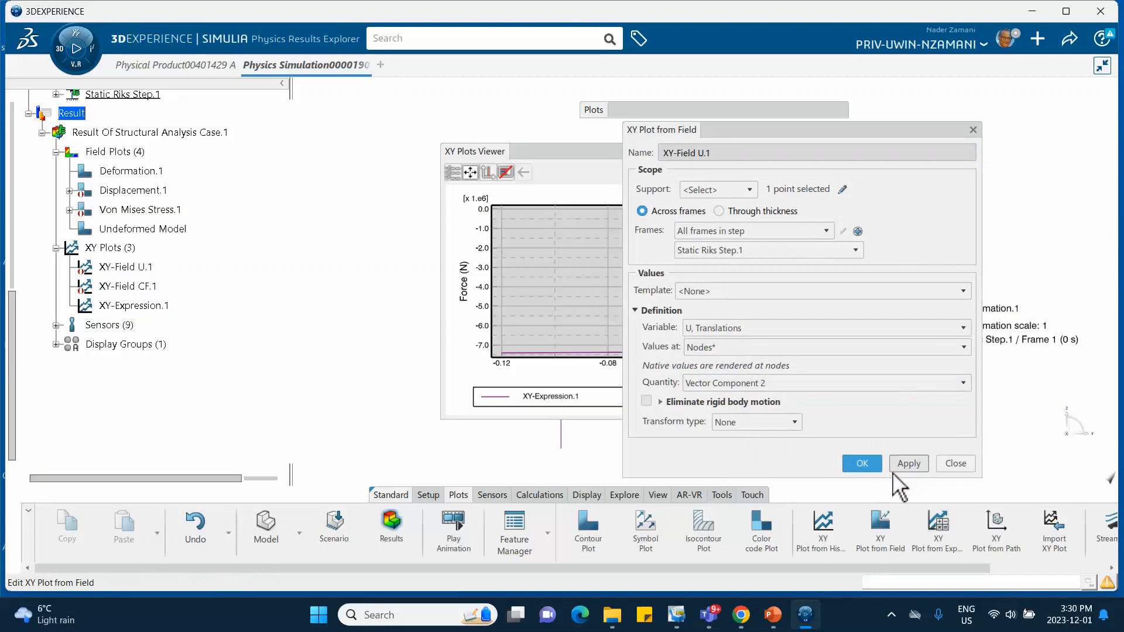
left_click(863, 464)
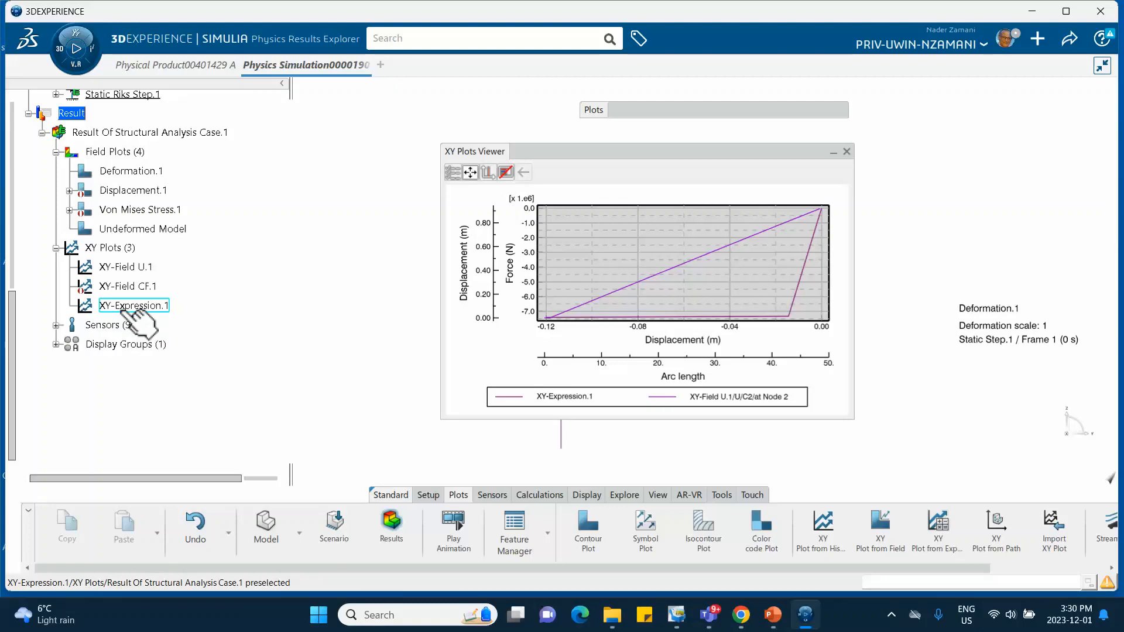
Deactivate the displacement plot XY-Field U.1 and refresh XY-Expression.1 so its curve uses the Vector Component 2 displacement.
right_click(120, 266)
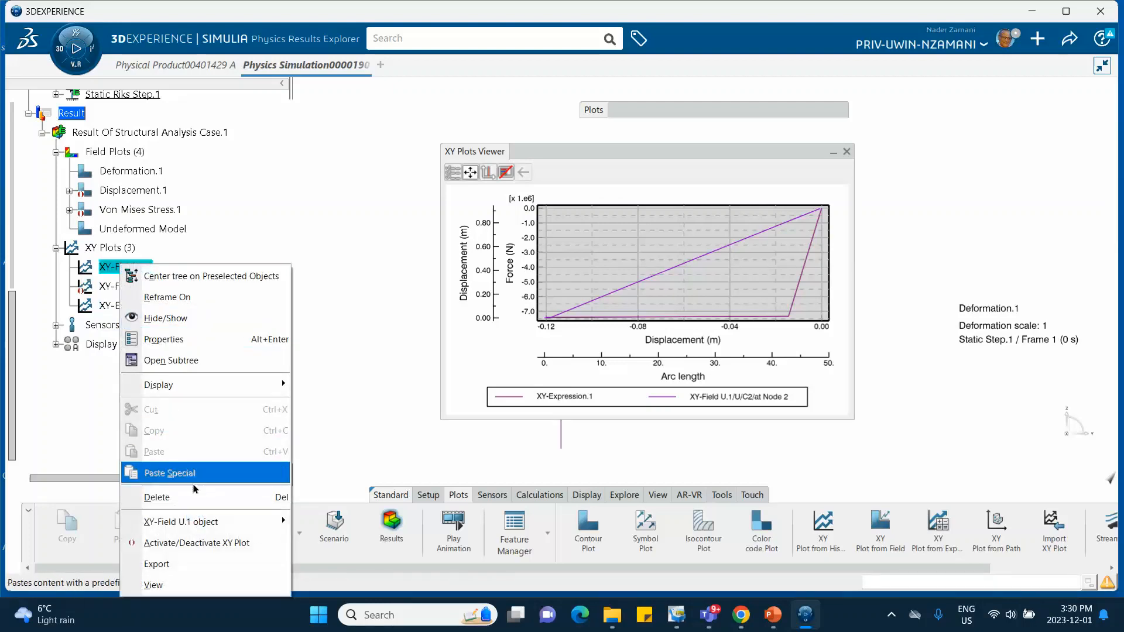
left_click(160, 546)
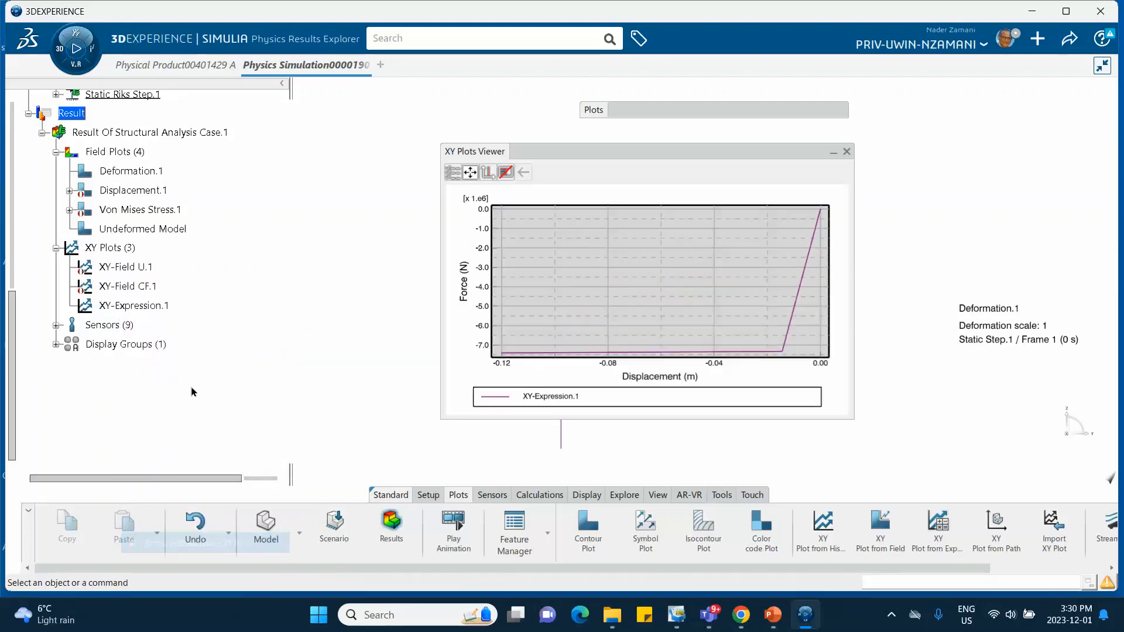
double_click(140, 306)
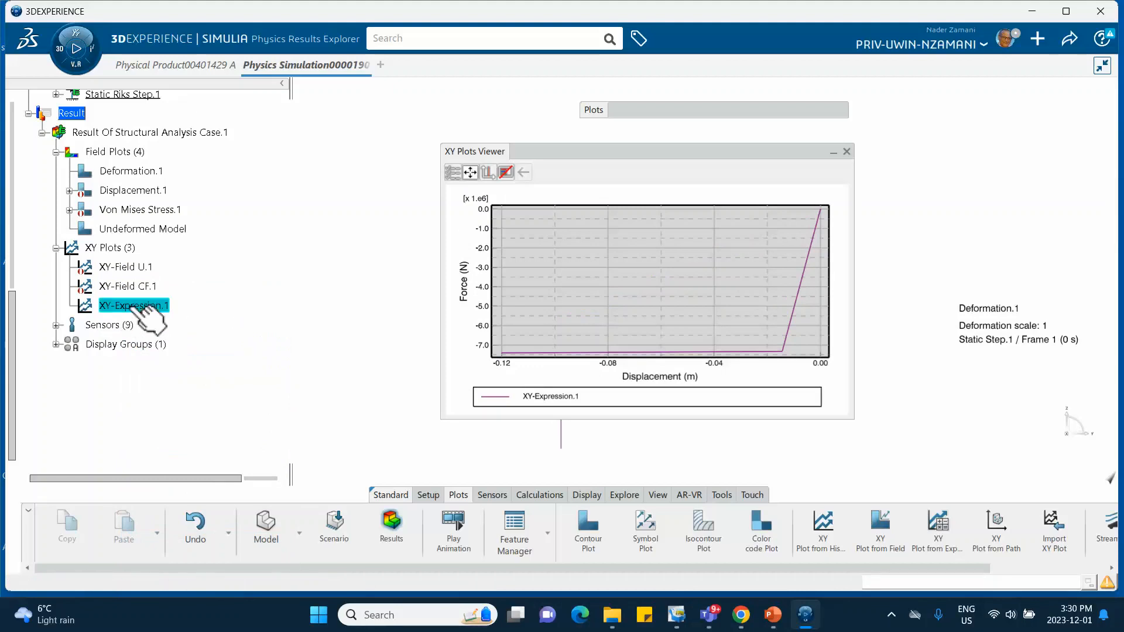
left_click(873, 555)
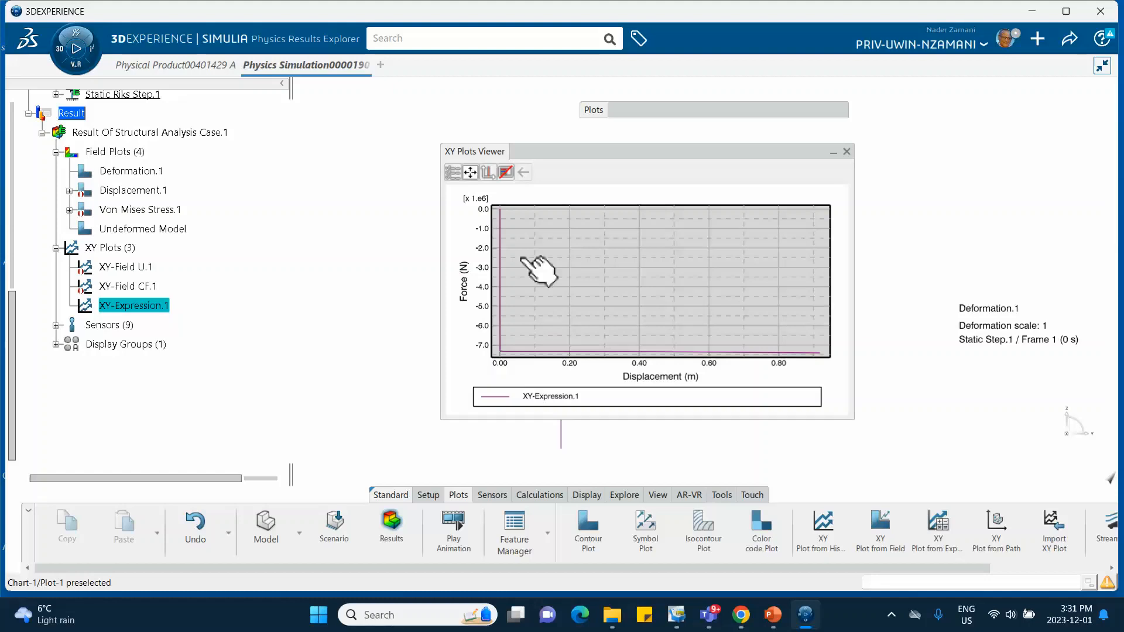
Check the vector component settings of XY-Field CF.1 and XY-Field U.1, accepting both without changes.
double_click(140, 286)
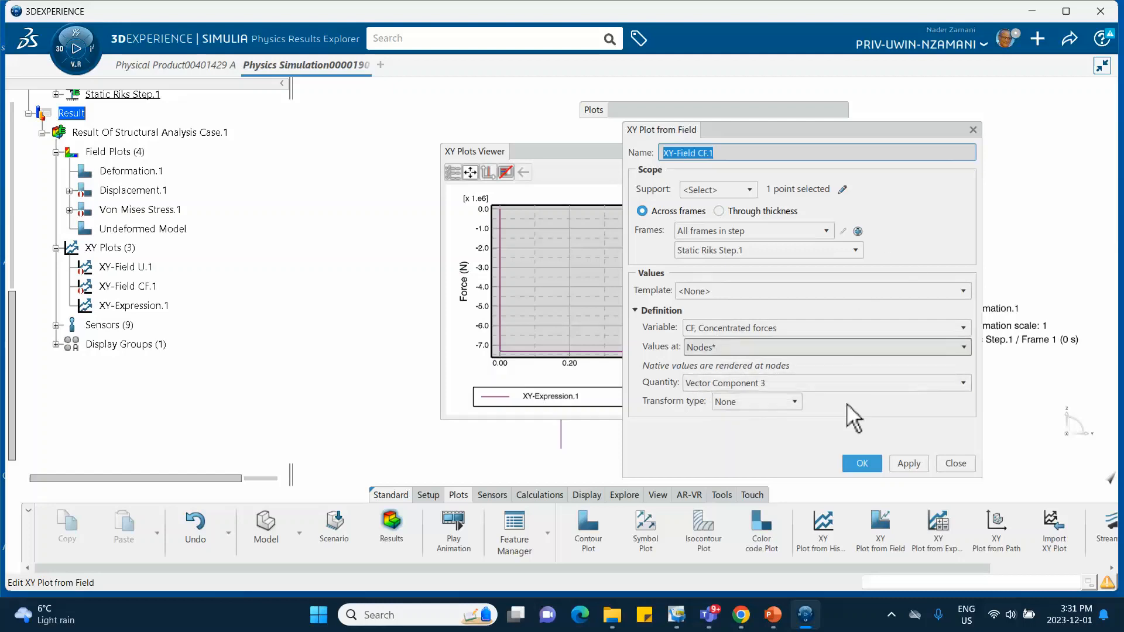
left_click(862, 463)
double_click(157, 273)
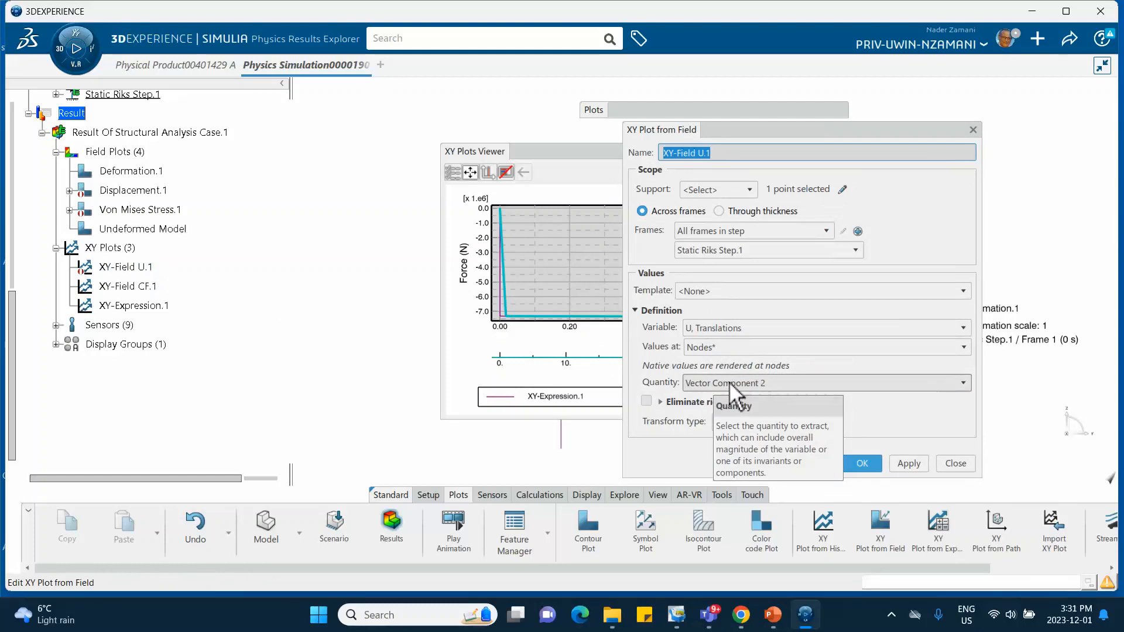
left_click(861, 464)
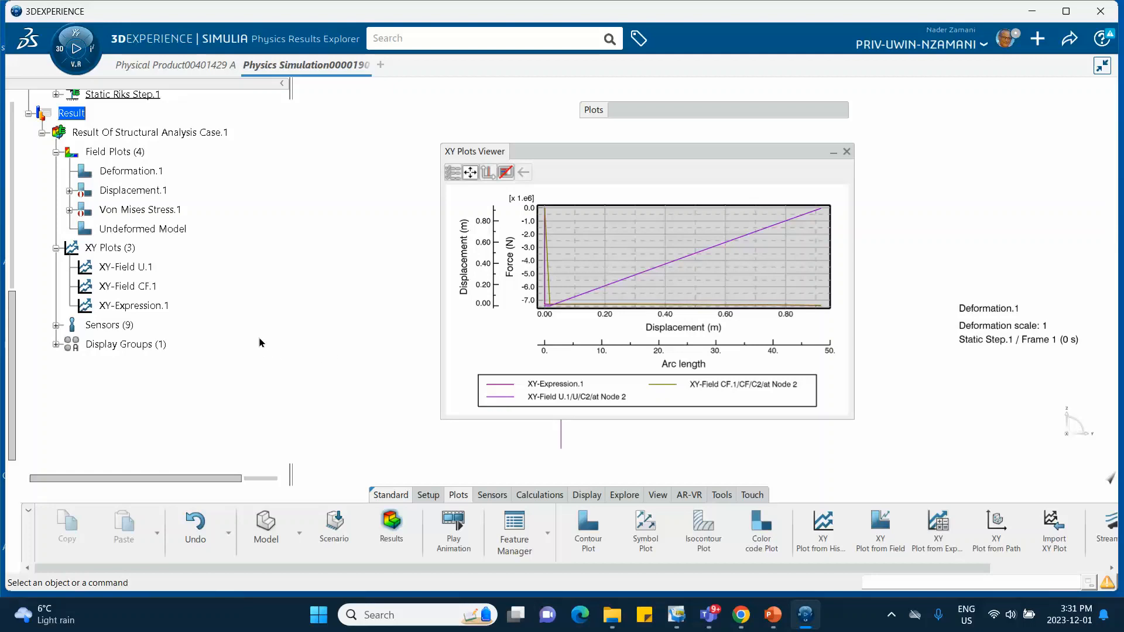
Deactivate the XY-Field U.1 and XY-Field CF.1 plots, leaving only XY-Expression.1 displayed in the viewer.
right_click(134, 268)
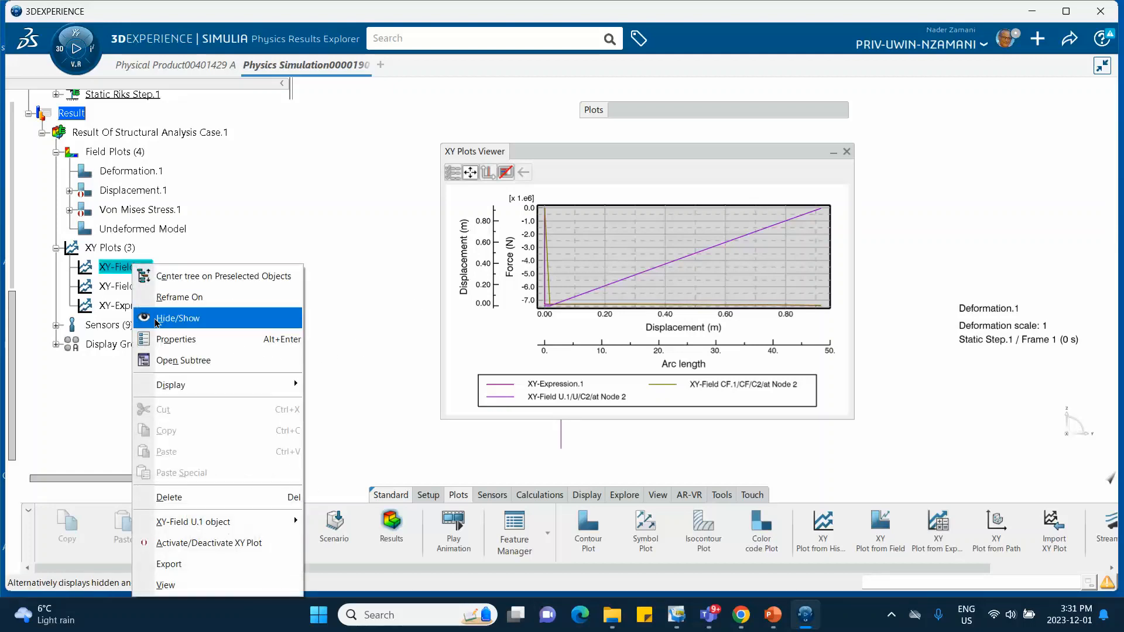
left_click(176, 543)
right_click(140, 285)
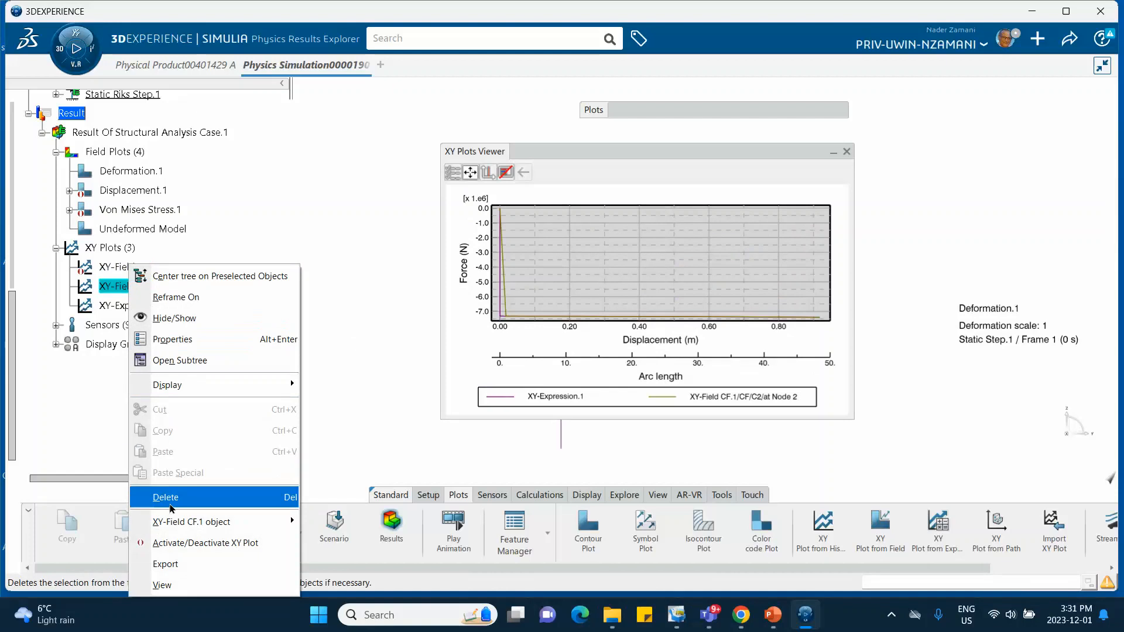
left_click(173, 543)
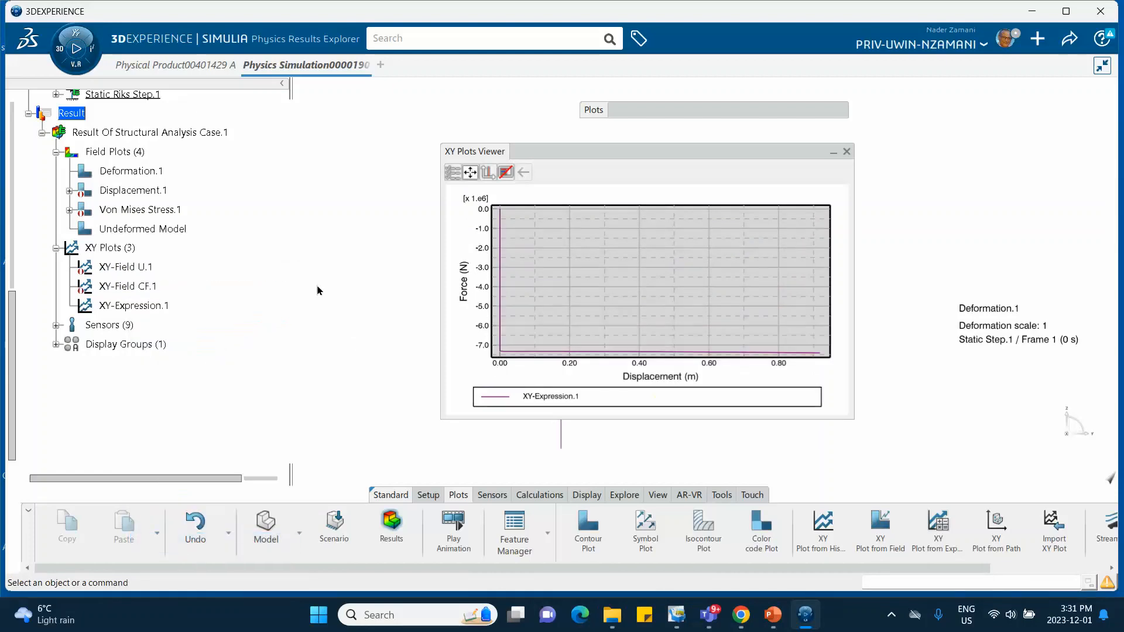
Probe the XY-Expression.1 curve from its start to the corner where it turns flat, reading the force and displacement there.
left_click(470, 171)
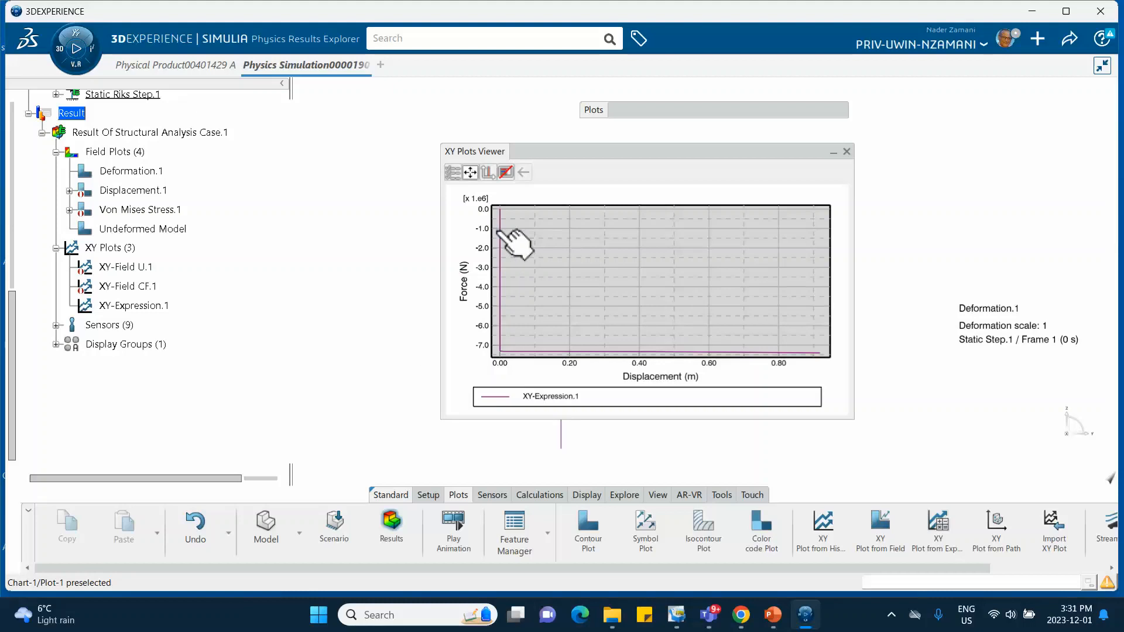
mouse_move(502, 211)
mouse_move(503, 360)
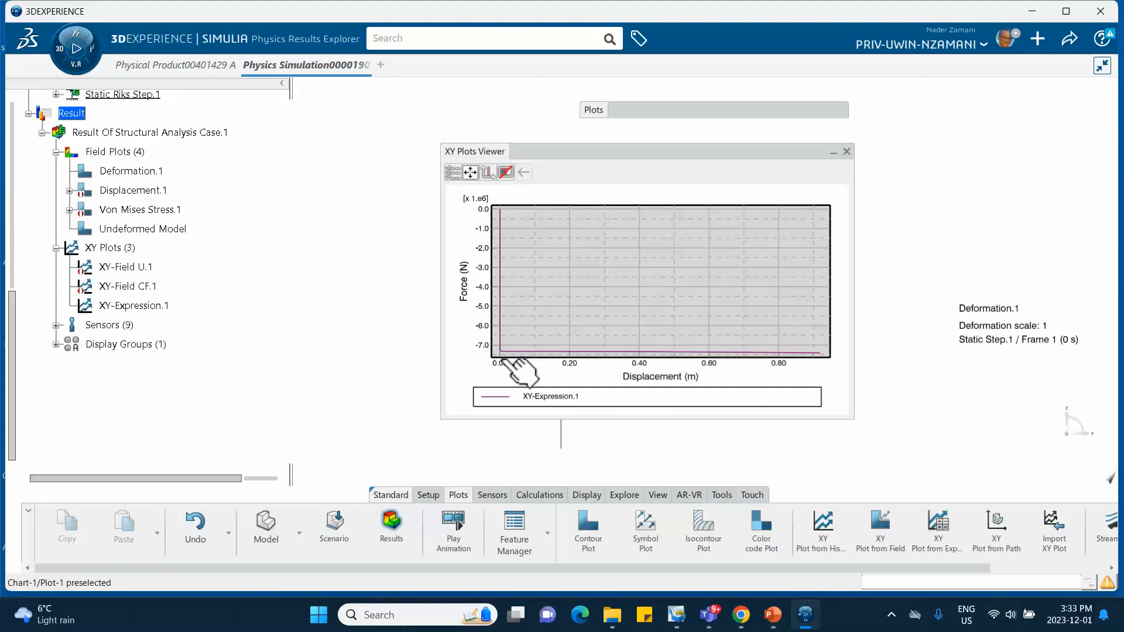
mouse_move(498, 353)
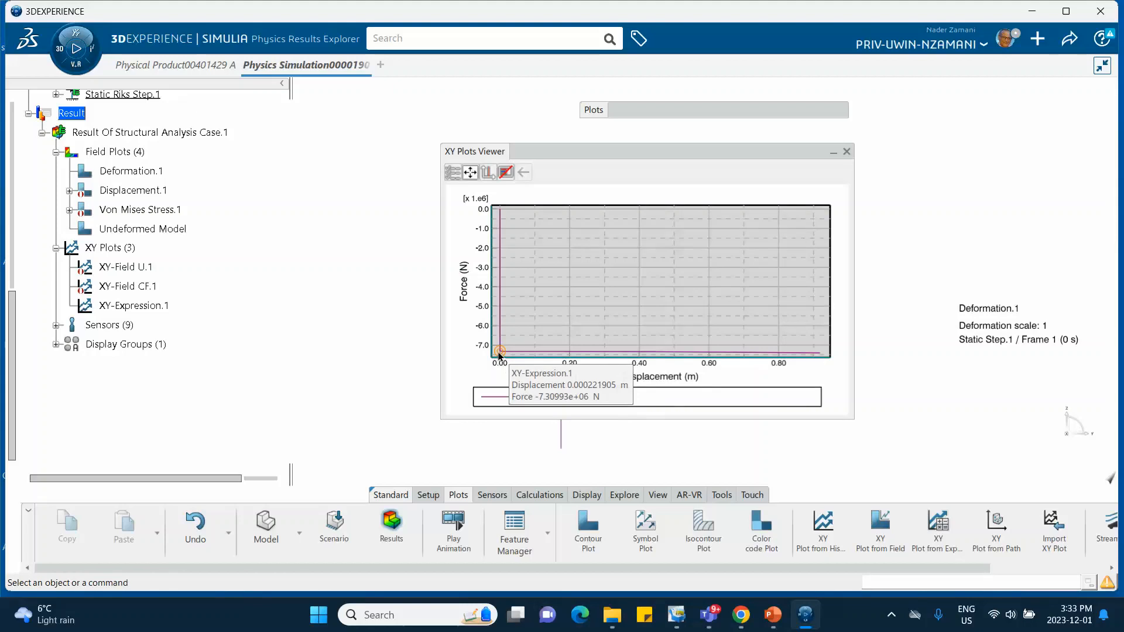